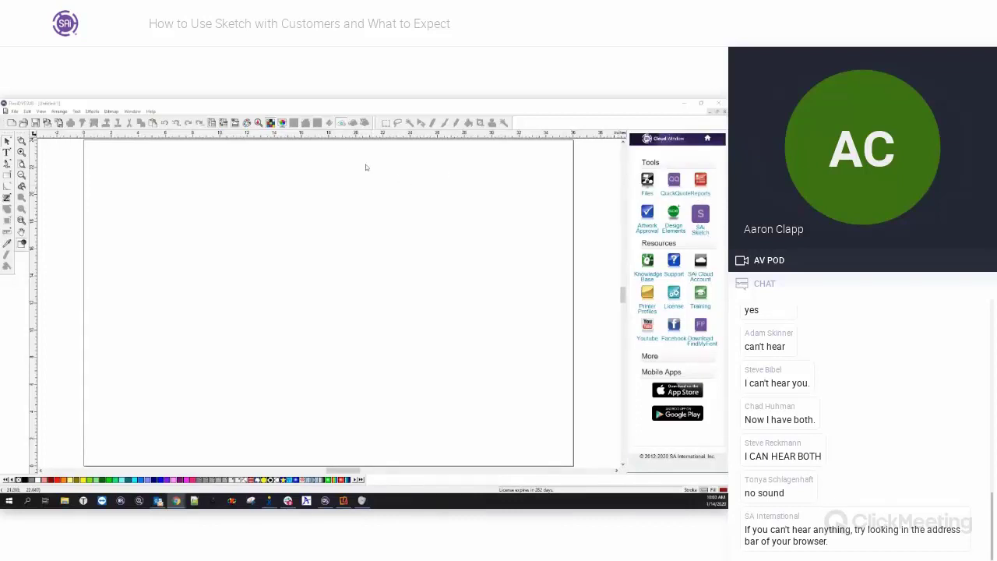
# Send a SAi Sketch design link to the customer's e-mail address and open the invitation in Outlook.
pyautogui.click(341, 123)
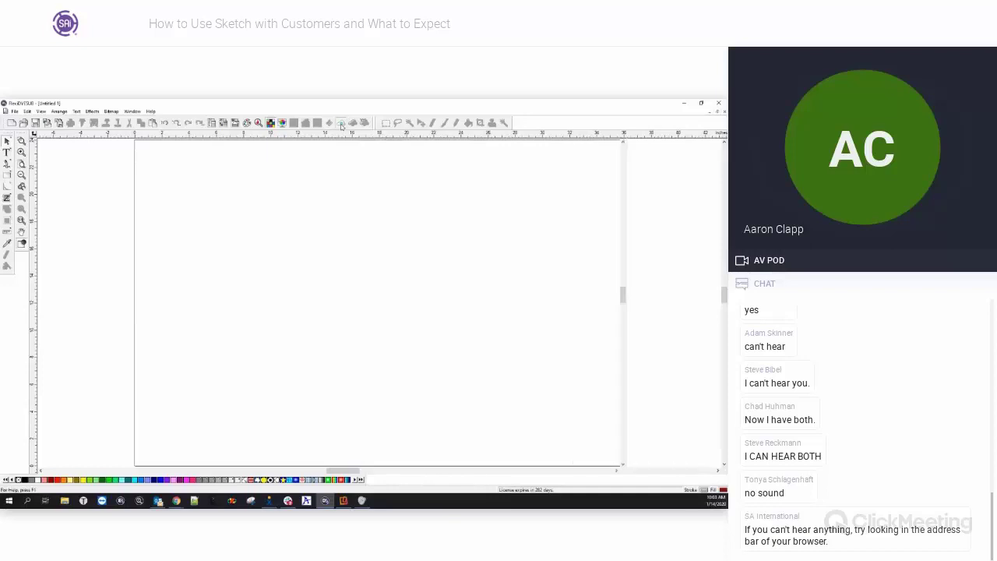
pyautogui.click(341, 124)
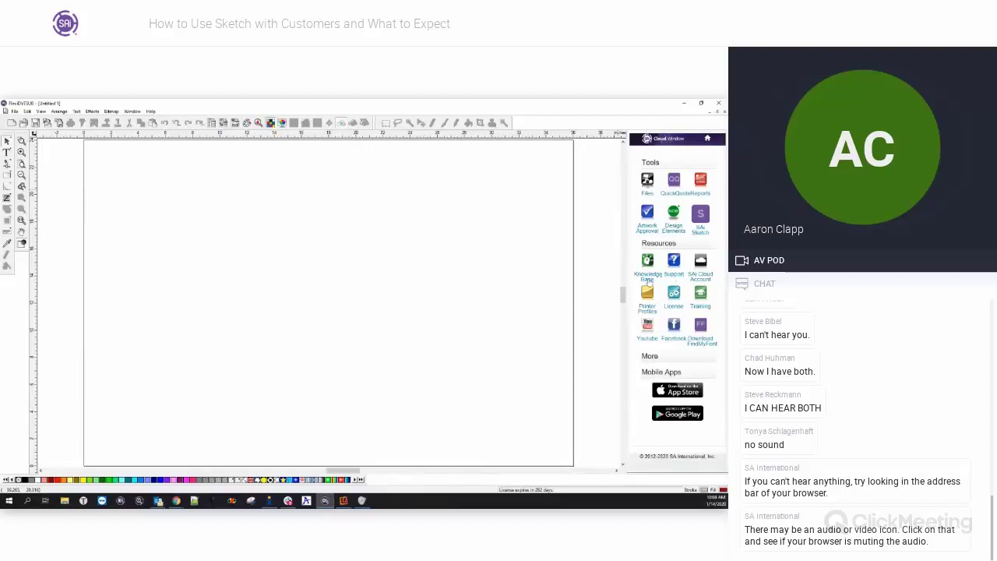
pyautogui.click(699, 233)
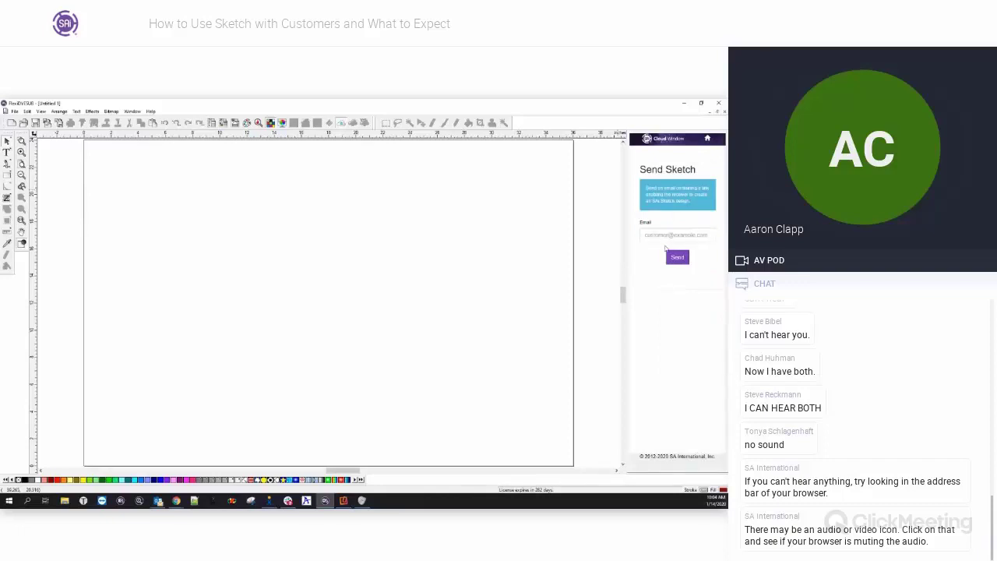
pyautogui.click(667, 236)
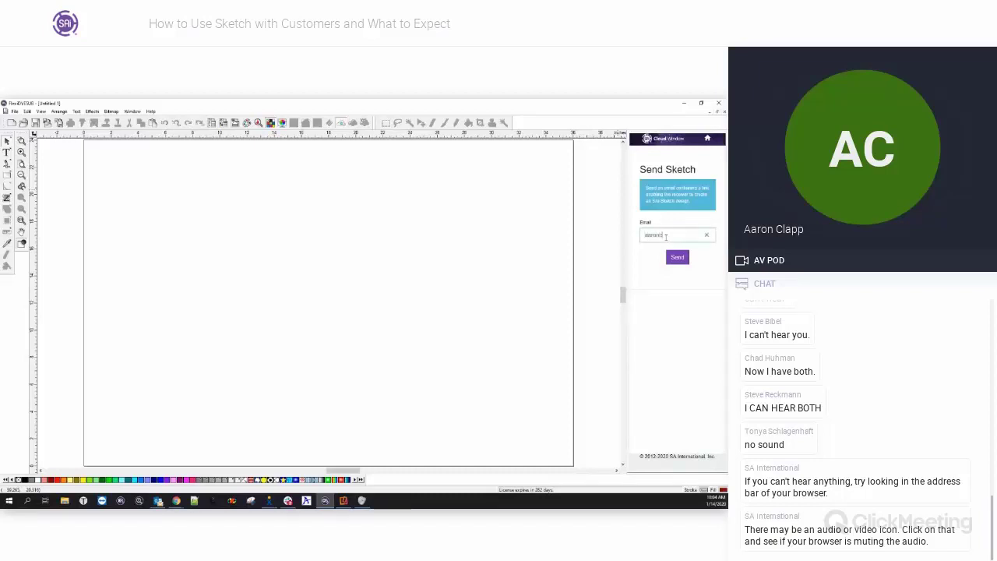
pyautogui.click(684, 260)
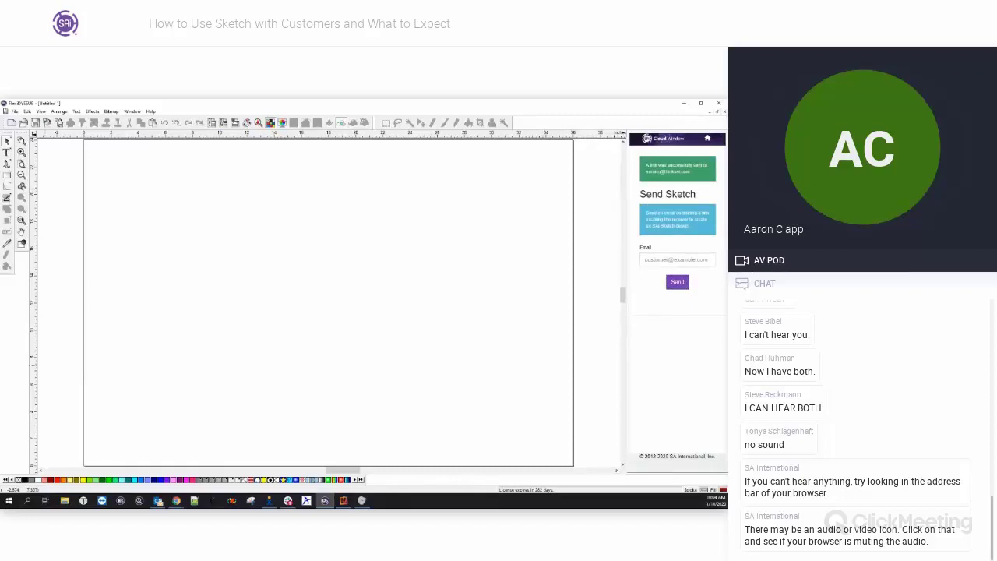
pyautogui.click(158, 501)
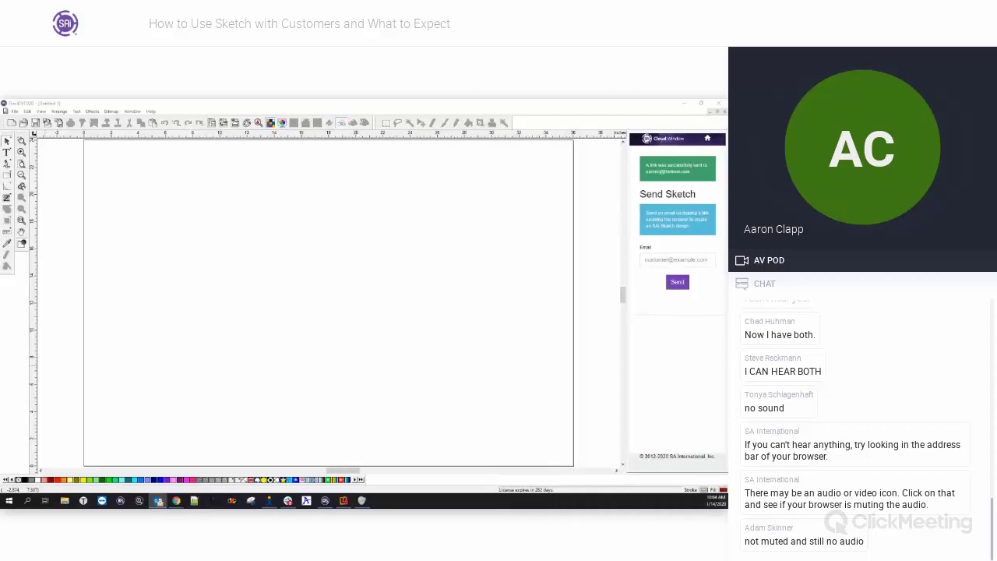
pyautogui.click(158, 500)
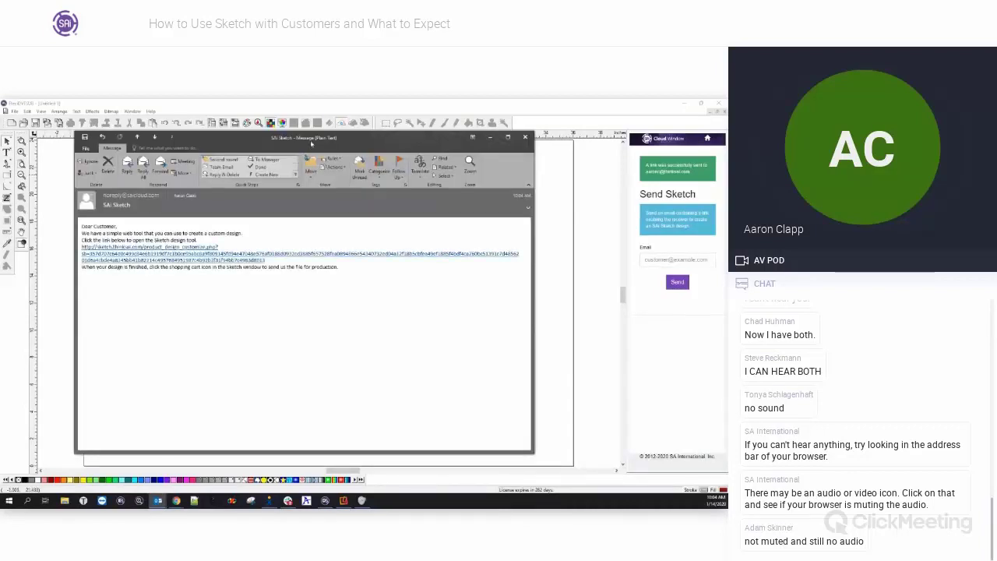
# Follow the Sketch design link in the invitation e-mail to open it in the browser.
pyautogui.moveTo(311, 143); pyautogui.dragTo(338, 147)
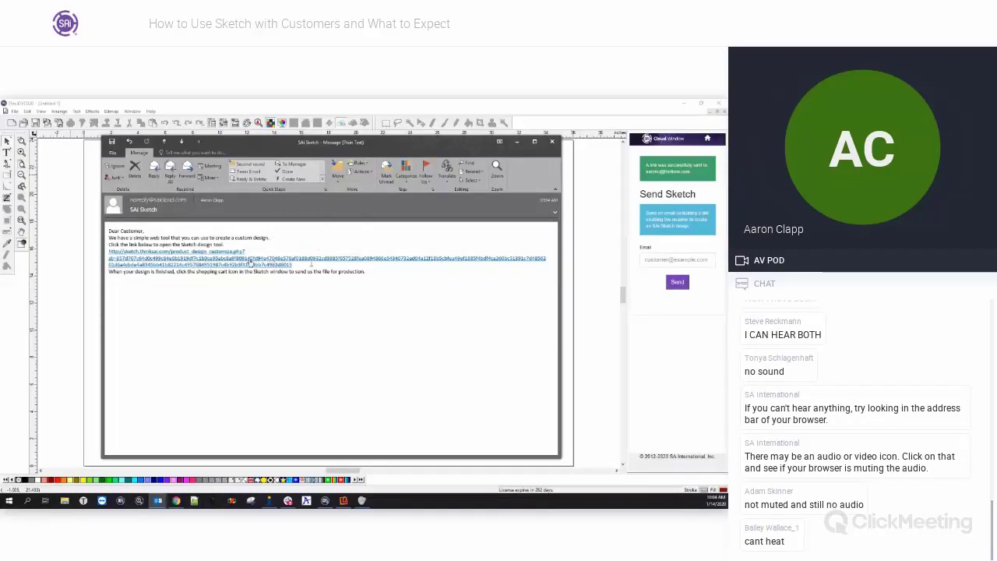
pyautogui.click(250, 265)
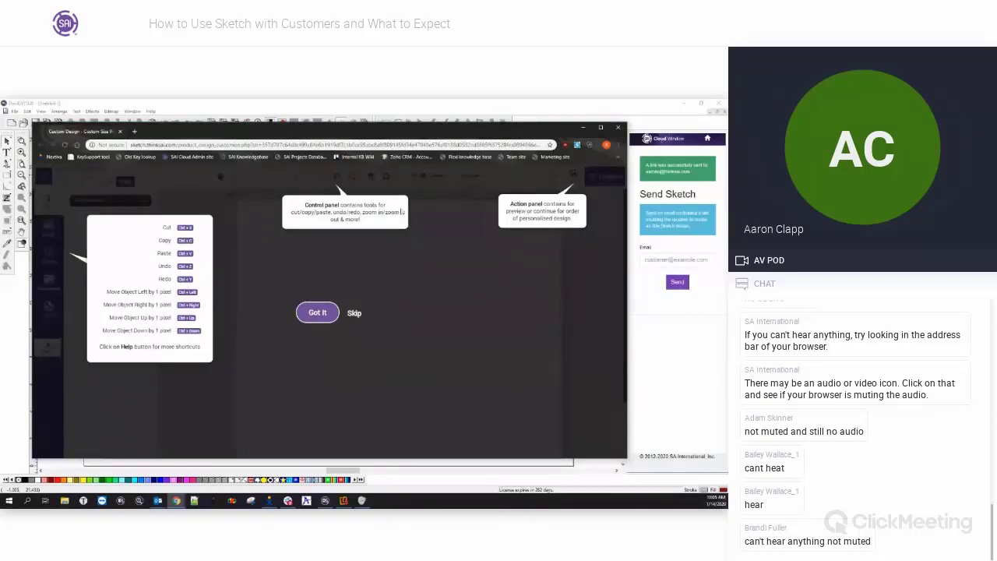
# Dismiss the Sketch intro tour and maximize the browser window.
pyautogui.click(359, 314)
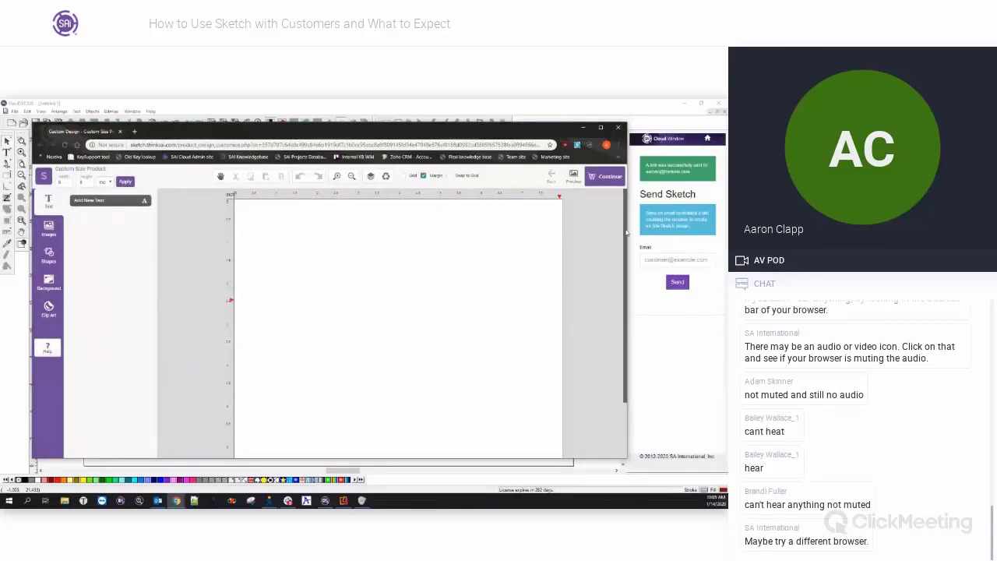
pyautogui.scroll(-3, 620, 304)
pyautogui.scroll(3, 615, 327)
pyautogui.click(601, 128)
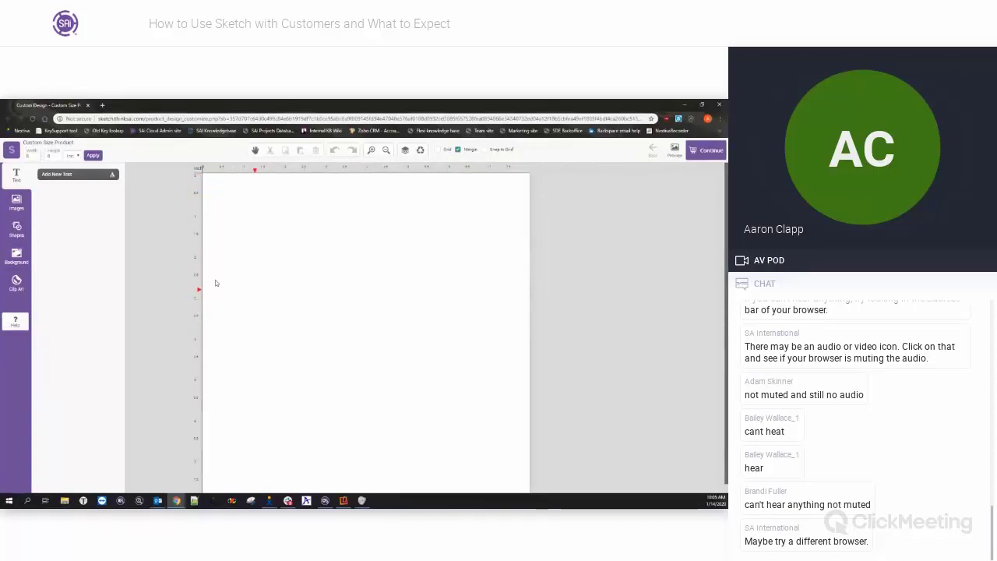
# Add a new text object and replace 'Sample Text' with 'Bob's Best Signs'.
pyautogui.click(74, 178)
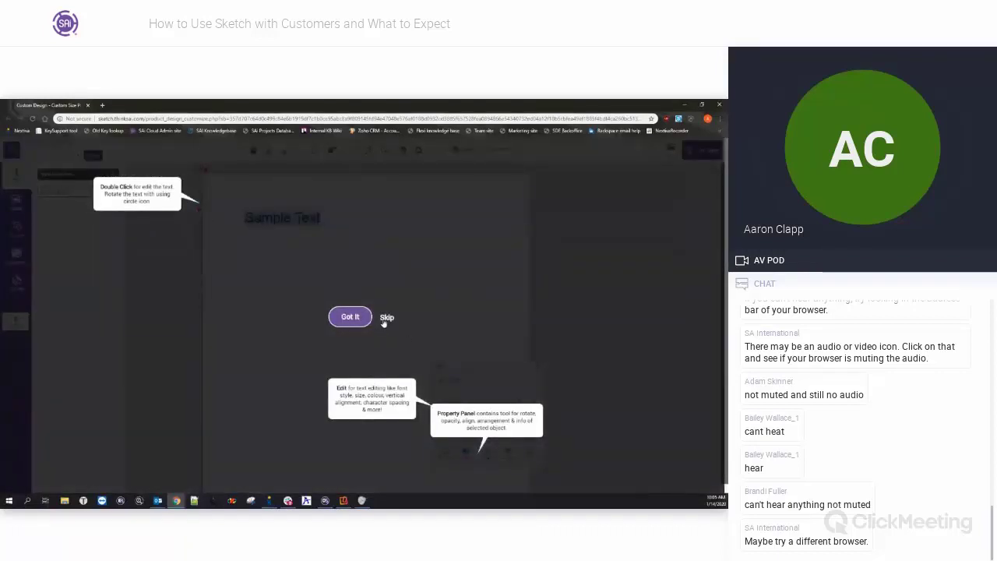
pyautogui.click(349, 323)
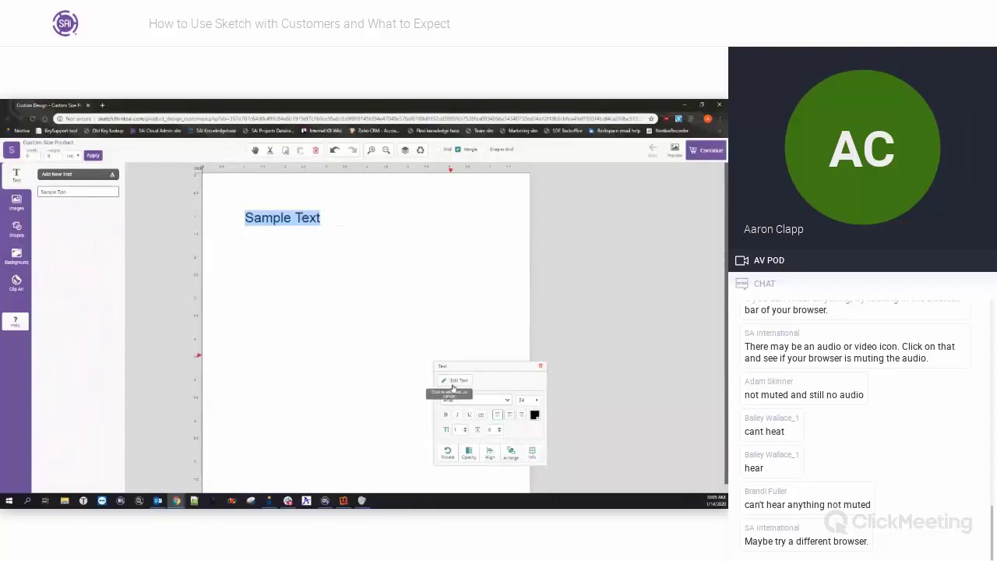
pyautogui.moveTo(465, 366); pyautogui.dragTo(563, 178)
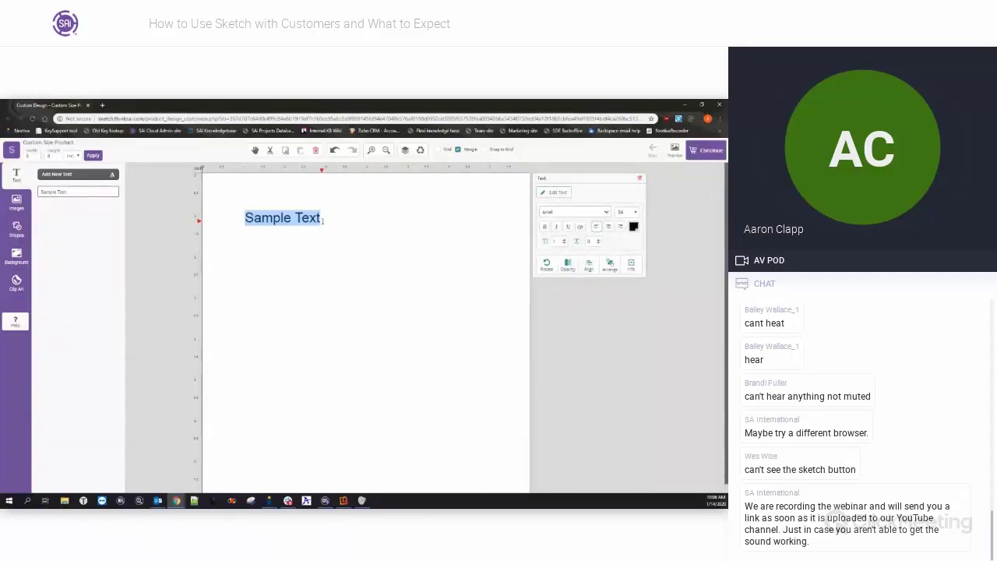
pyautogui.moveTo(322, 221); pyautogui.dragTo(232, 219)
pyautogui.press('BackSpace')
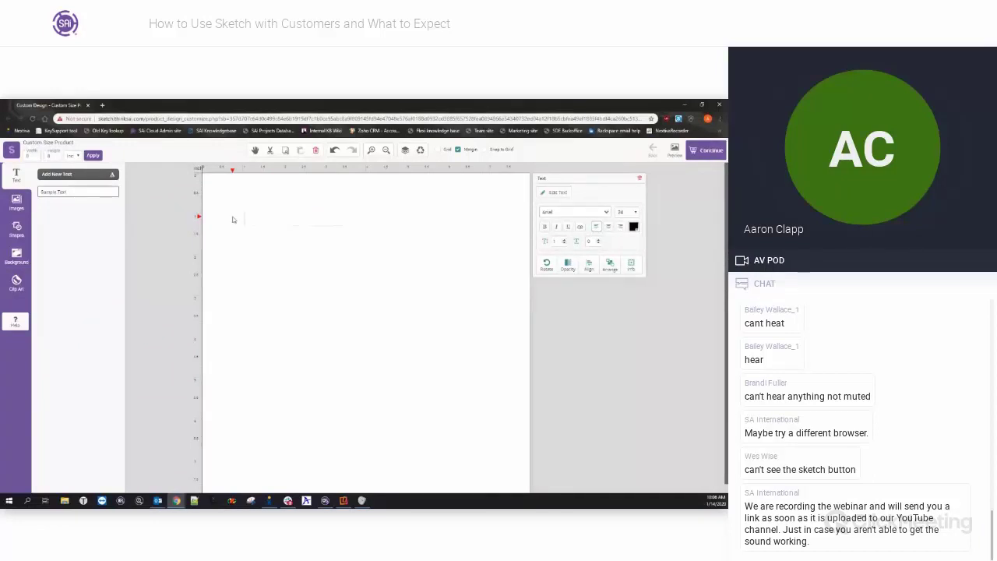
pyautogui.write('Te')
pyautogui.press('BackSpace')
pyautogui.press('BackSpace')
pyautogui.write("Bob's Best ")
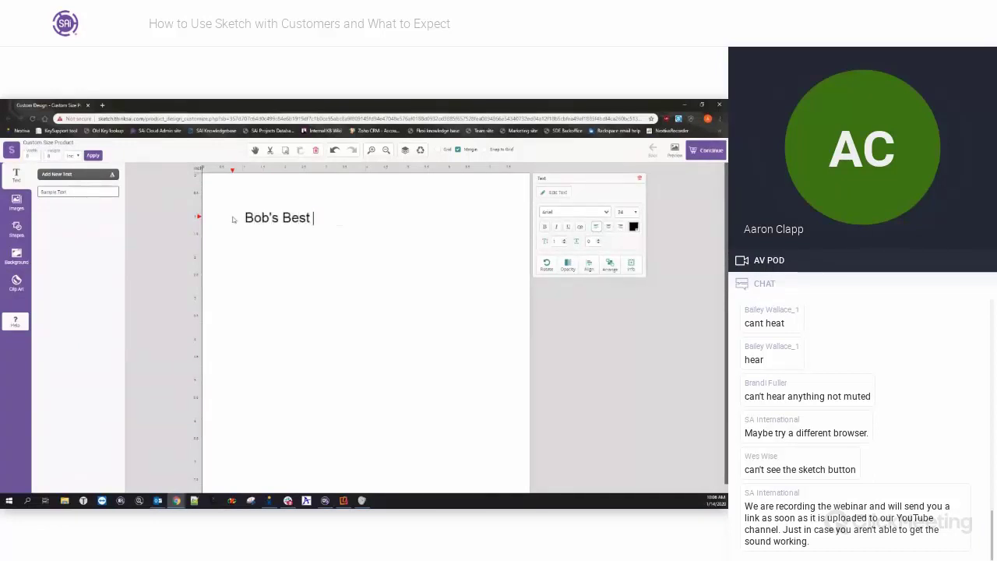
pyautogui.write('Signs')
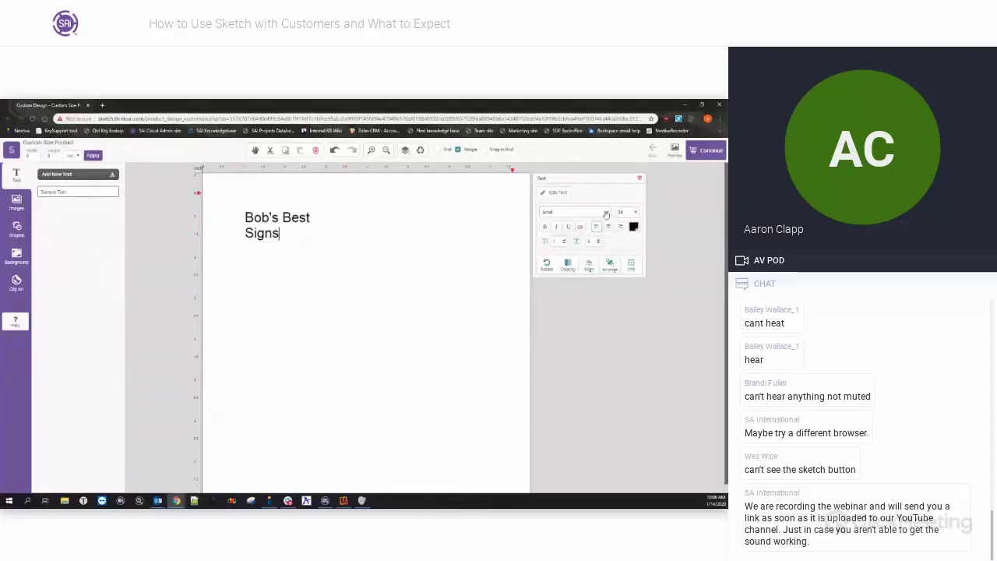
pyautogui.click(575, 212)
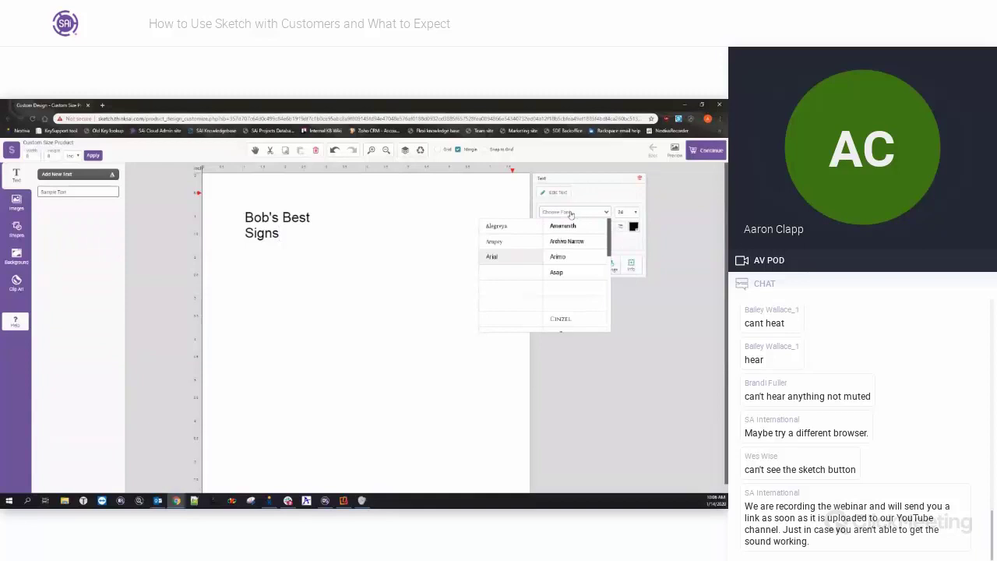
# Set the title font to Alegreya, widen its box, and keep it level.
pyautogui.click(508, 227)
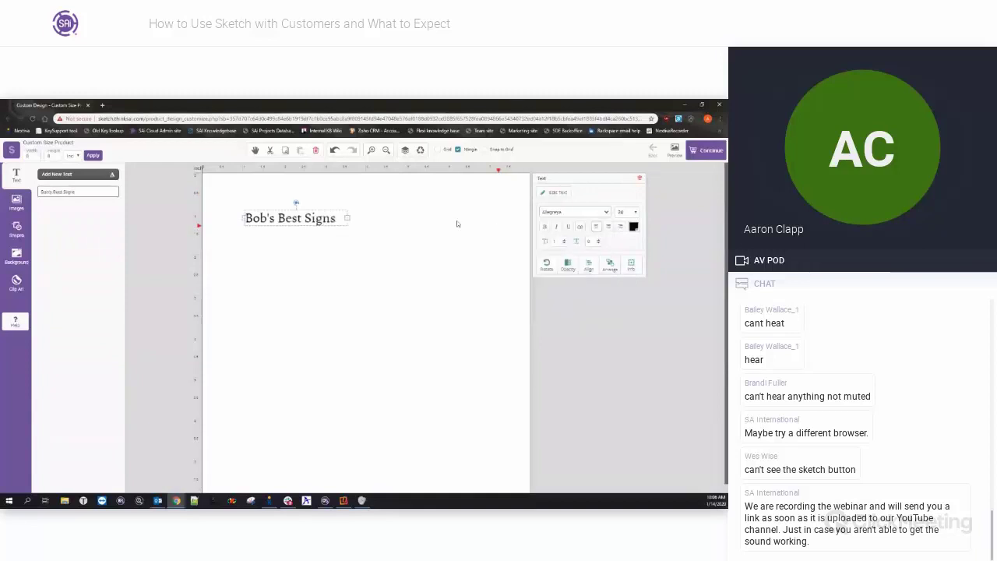
pyautogui.moveTo(348, 218); pyautogui.dragTo(403, 217)
pyautogui.moveTo(323, 203)
pyautogui.mouseDown()
pyautogui.moveTo(312, 205)
pyautogui.moveTo(327, 203)
pyautogui.moveTo(323, 190)
pyautogui.mouseUp()
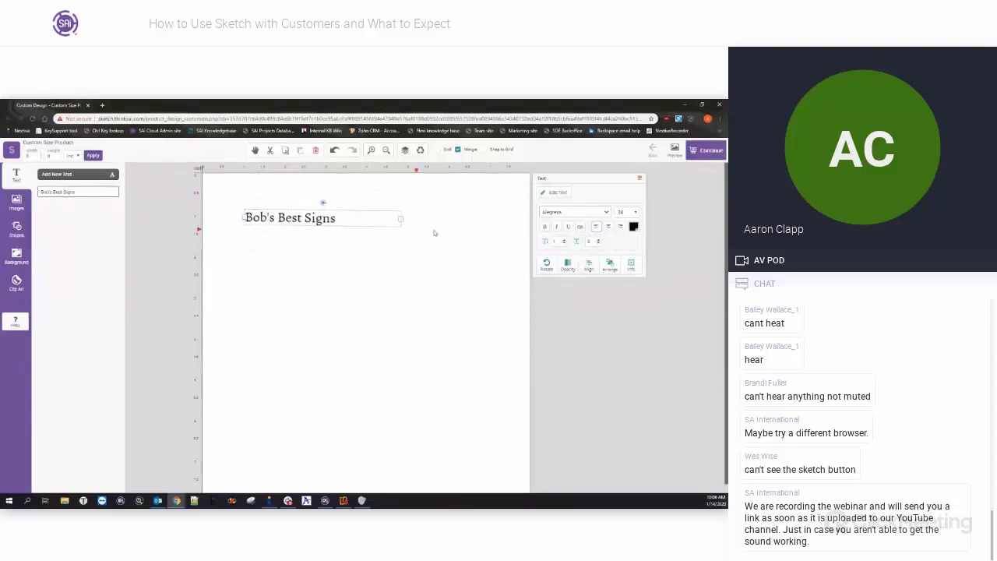
pyautogui.click(547, 267)
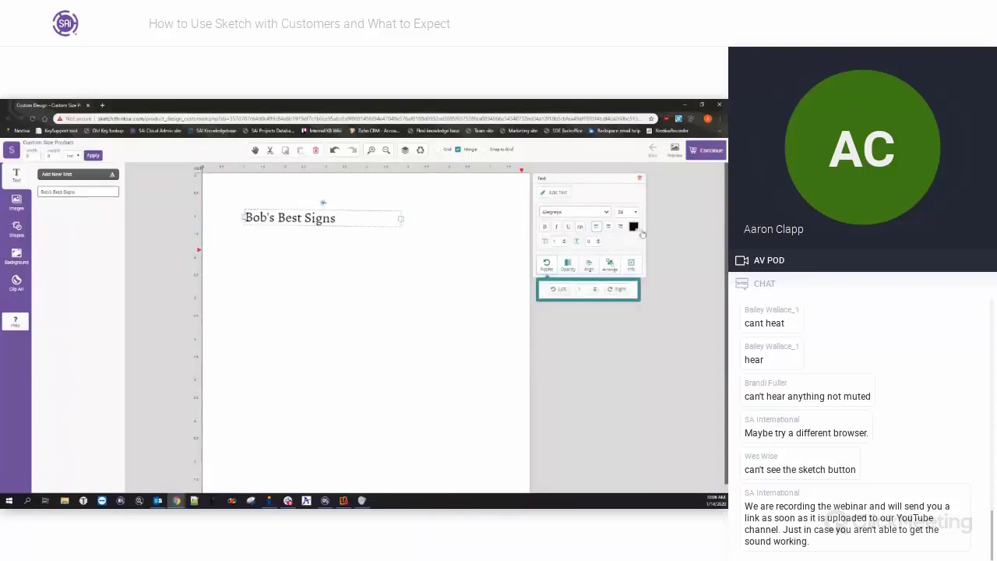
pyautogui.click(595, 290)
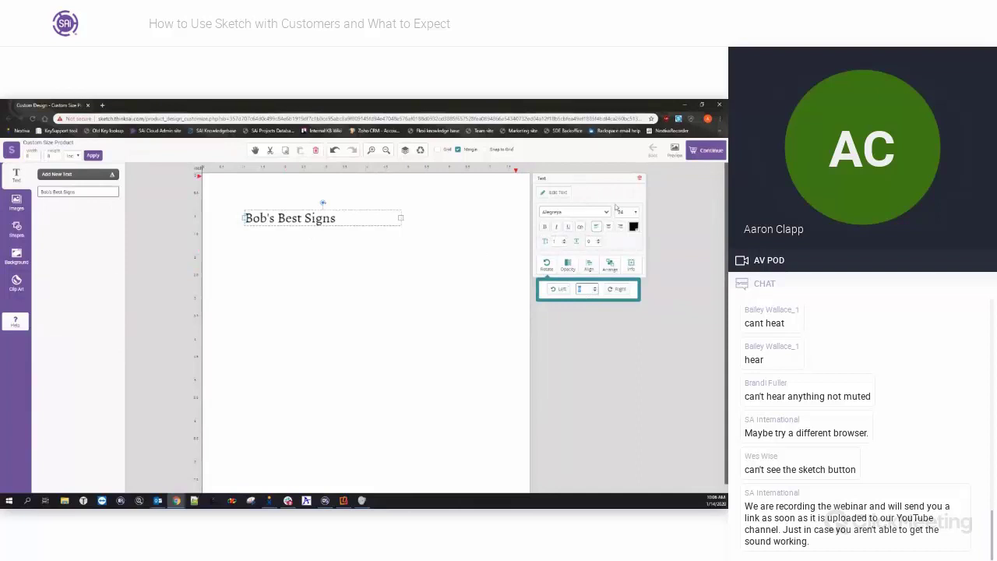
# Make the title size 36, centred, red and bold.
pyautogui.click(634, 211)
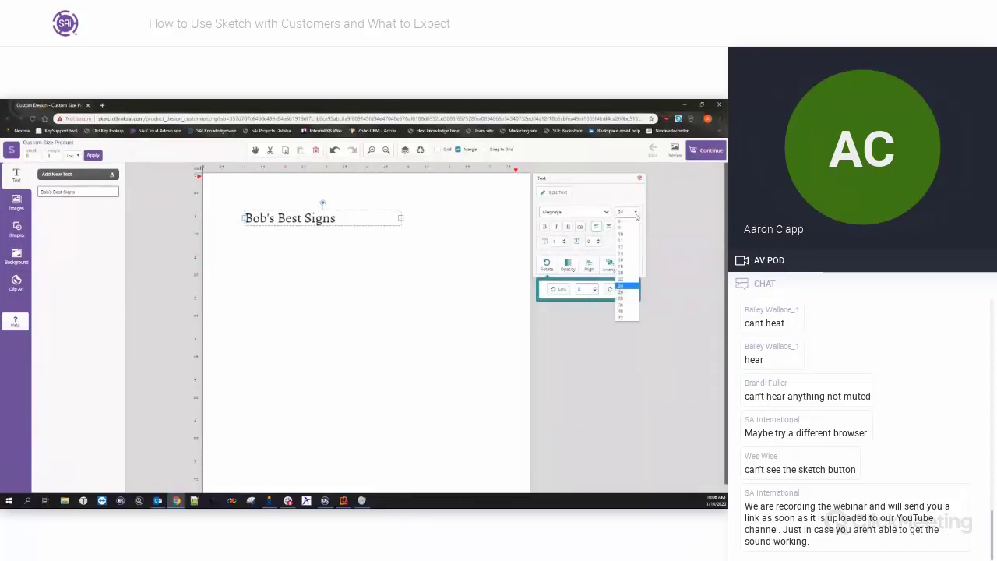
pyautogui.click(625, 299)
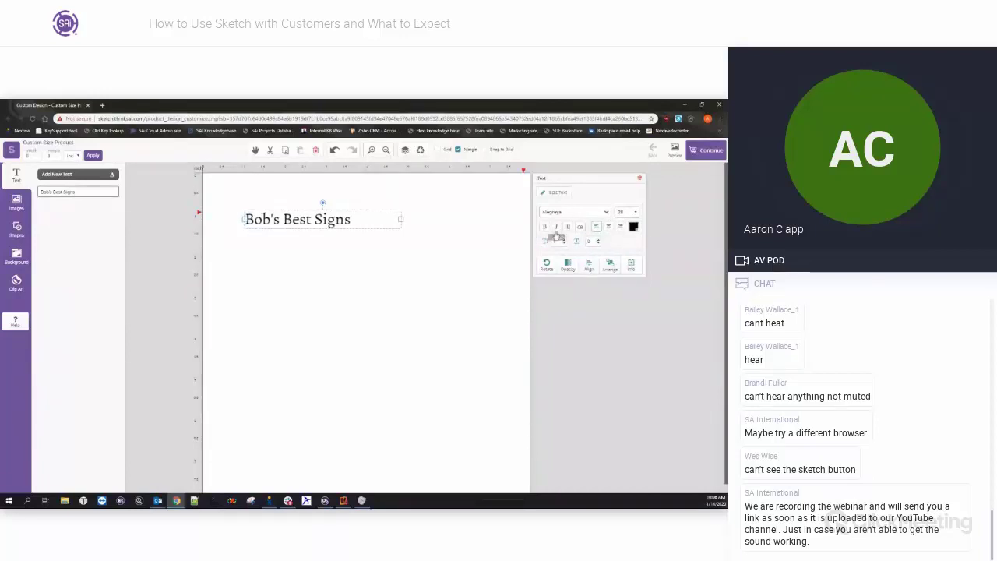
pyautogui.click(608, 226)
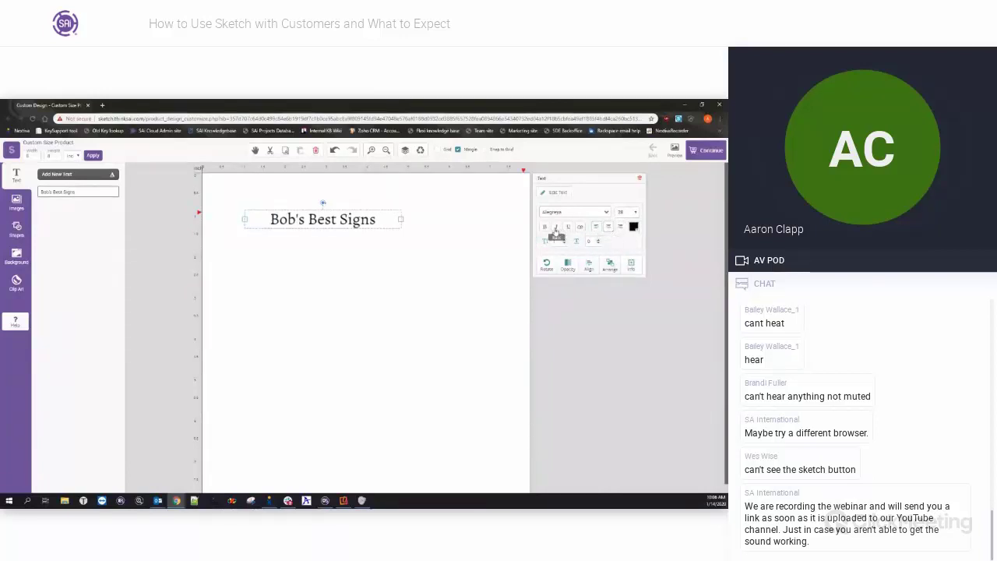
pyautogui.click(555, 227)
pyautogui.click(556, 227)
pyautogui.click(634, 230)
pyautogui.click(594, 286)
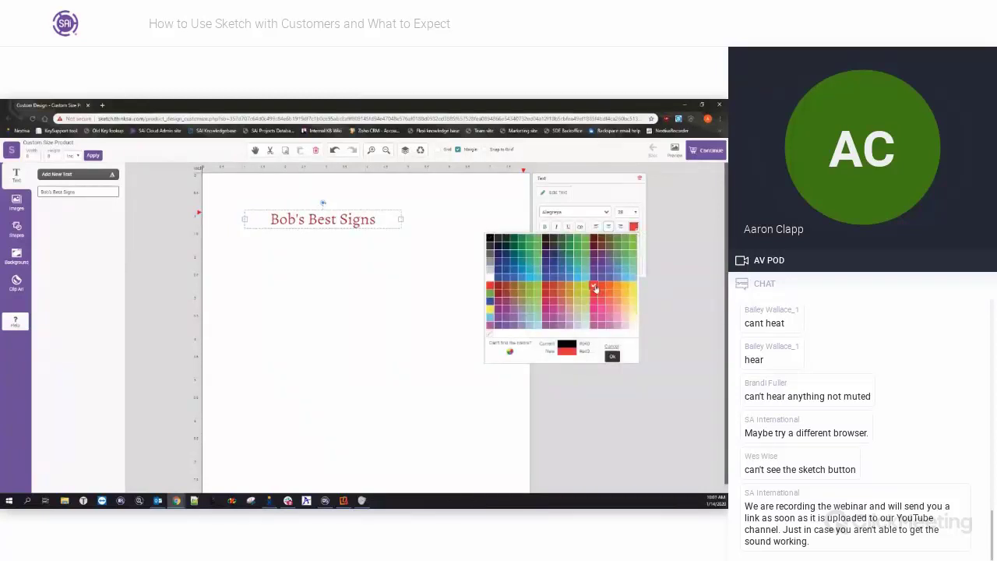
pyautogui.click(631, 187)
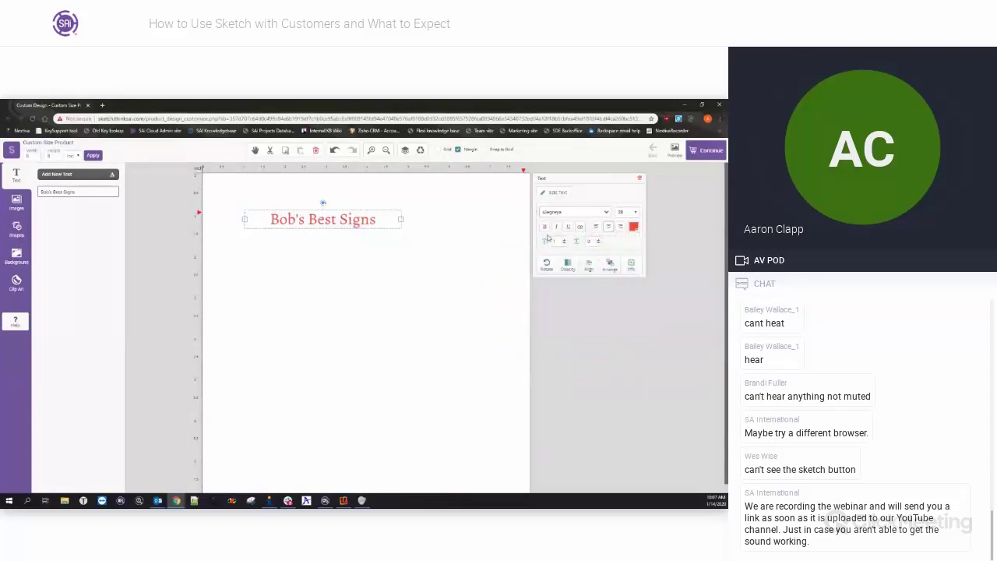
# Zoom out to show the whole page and turn off Snap to Grid.
pyautogui.click(588, 264)
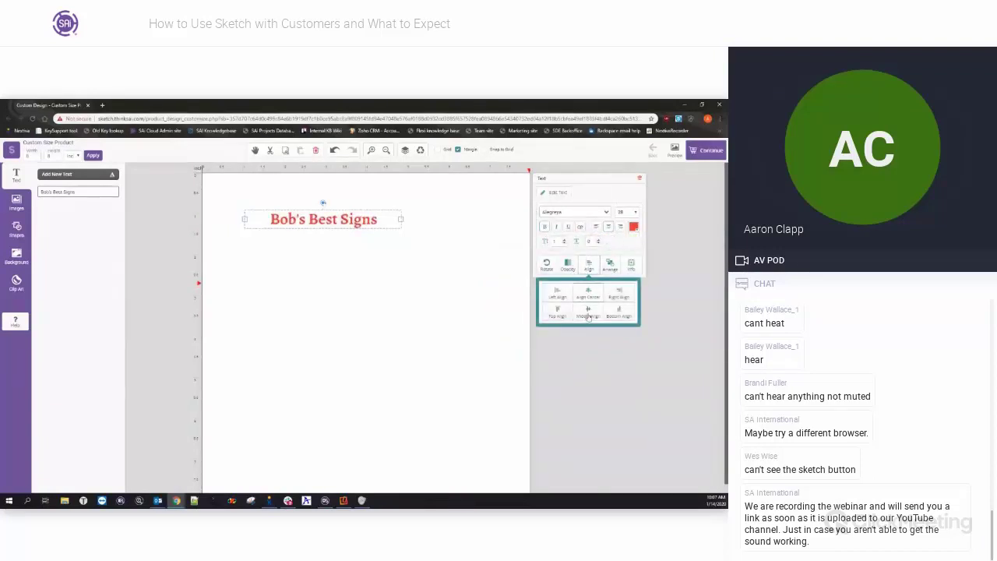
pyautogui.click(612, 265)
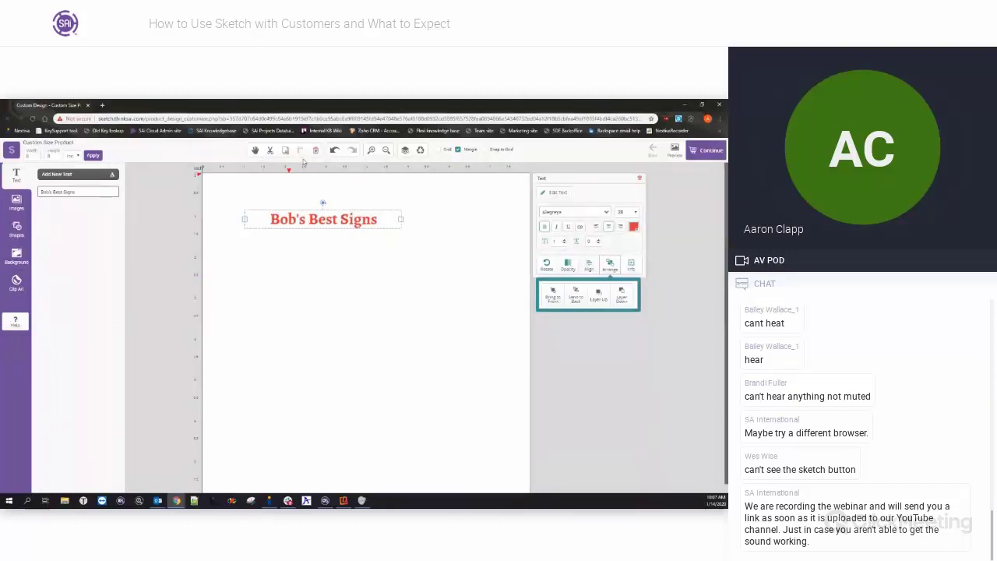
pyautogui.click(386, 149)
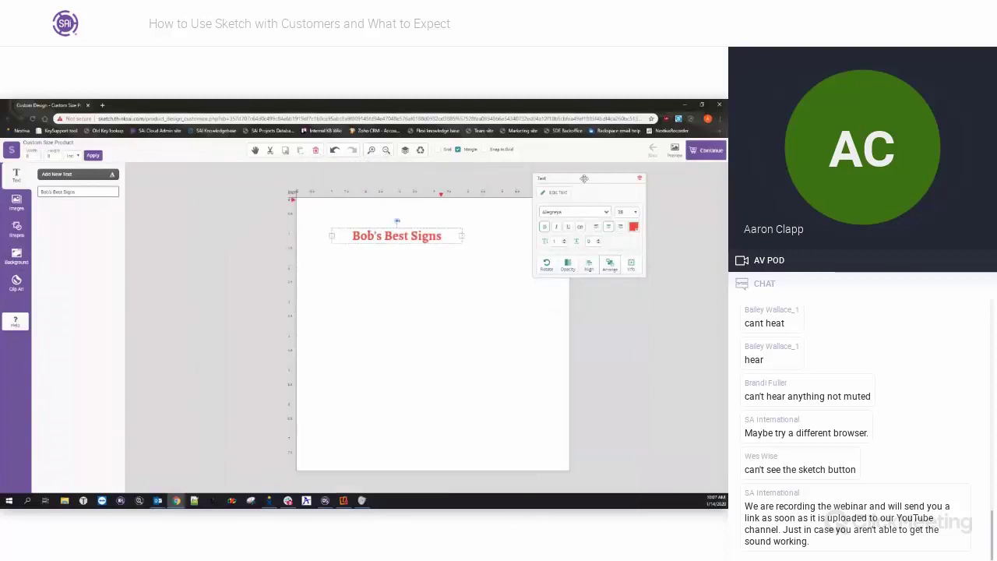
pyautogui.moveTo(584, 178); pyautogui.dragTo(638, 184)
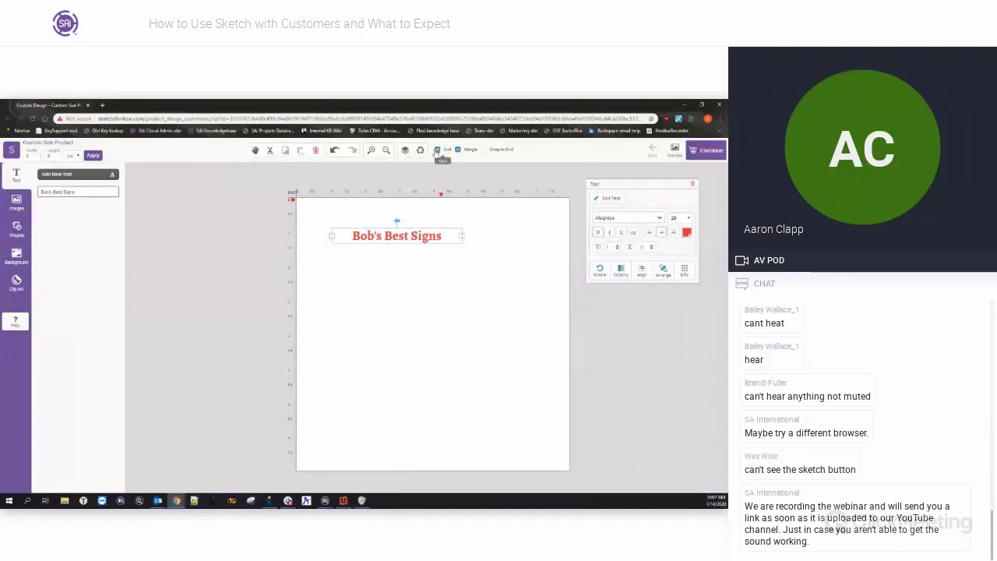
pyautogui.click(484, 151)
# Open the Image Gallery from the Images panel.
pyautogui.click(20, 206)
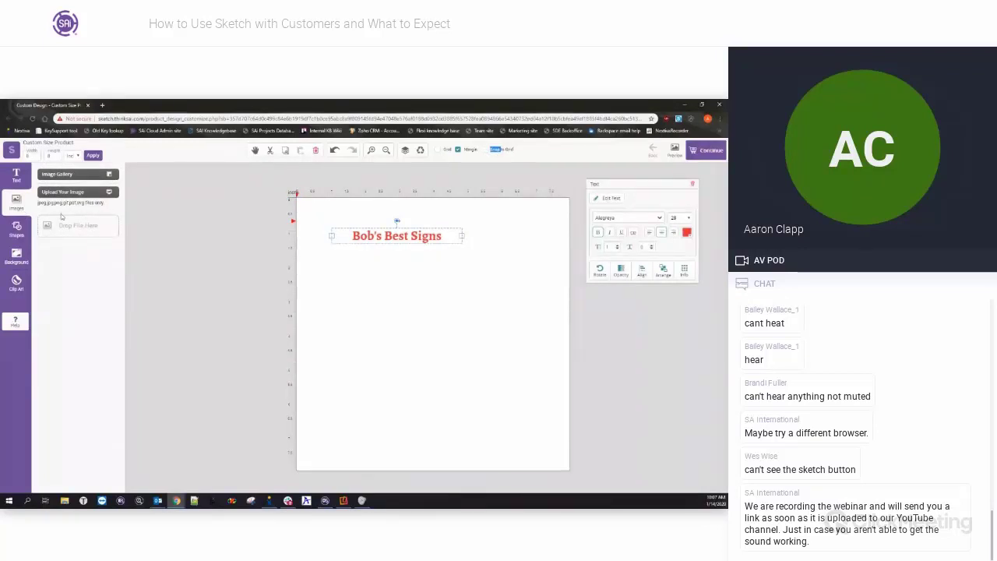
pyautogui.click(109, 175)
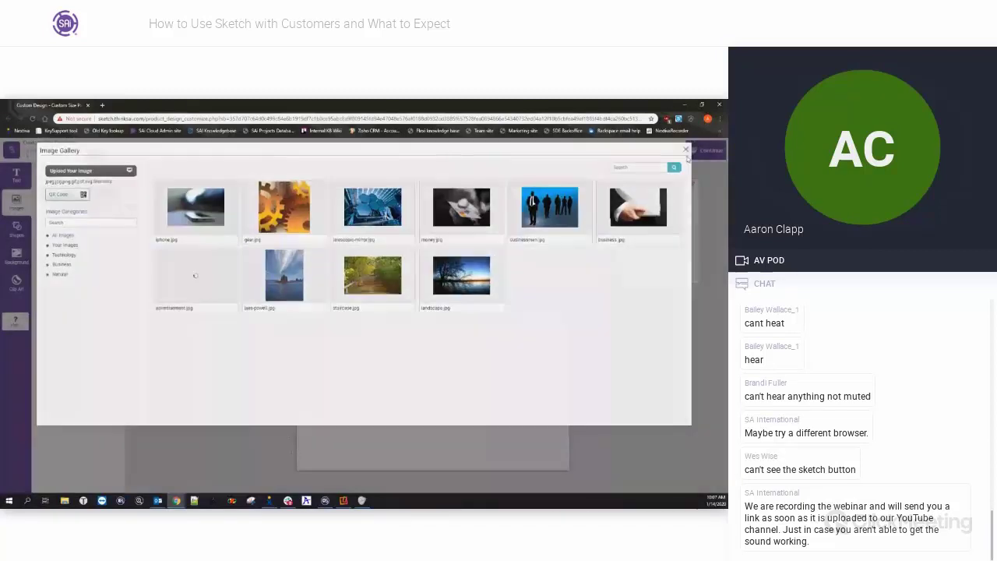
# Close the Image Gallery window.
pyautogui.click(686, 157)
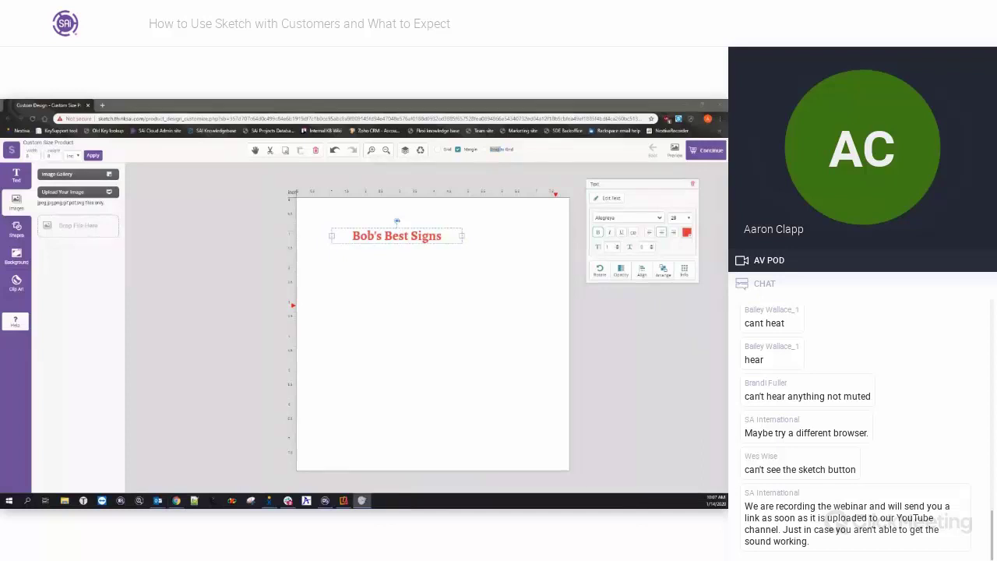
# Upload the starry night image and place it across the top of the page.
pyautogui.moveTo(615, 191); pyautogui.dragTo(86, 215)
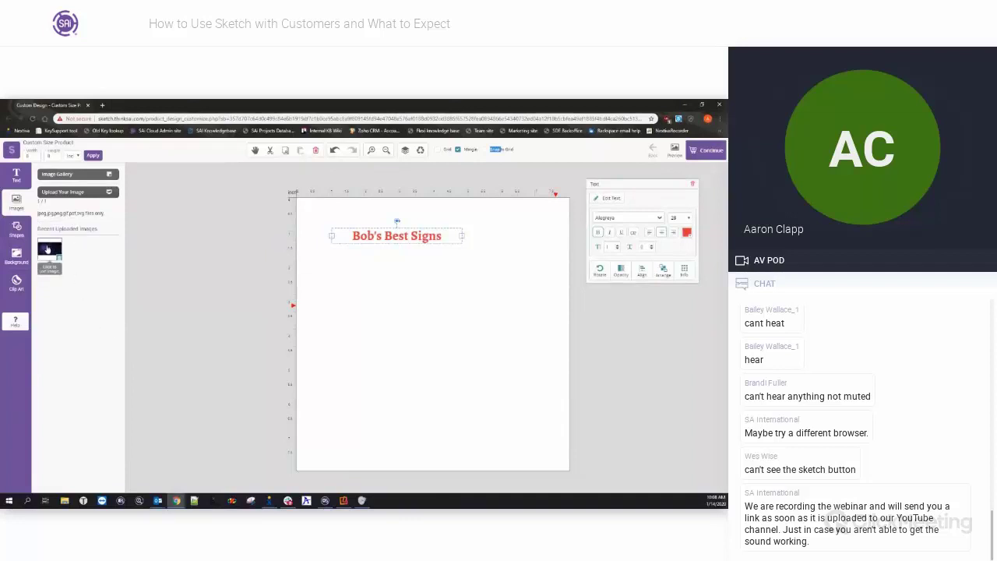
pyautogui.click(51, 247)
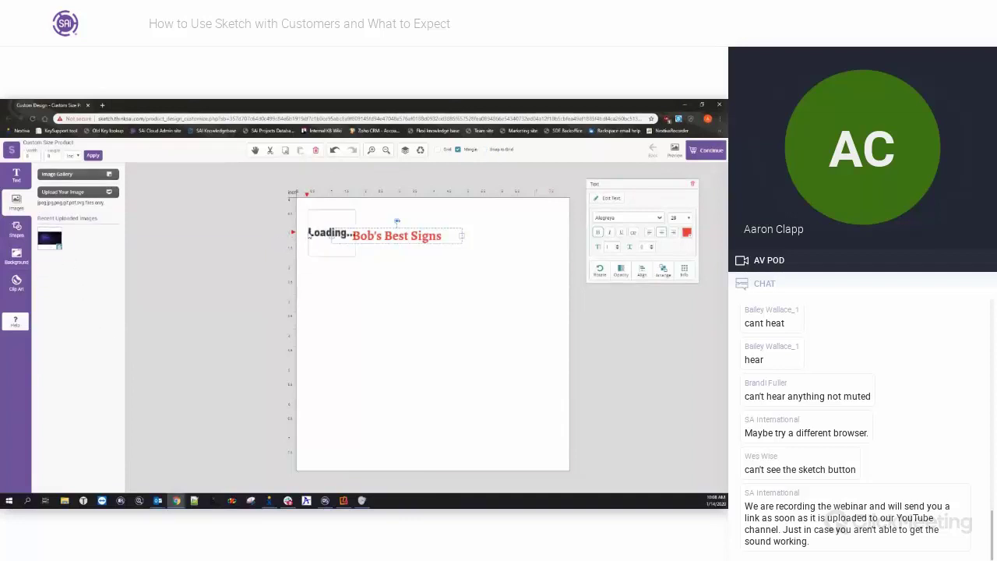
pyautogui.moveTo(321, 244); pyautogui.dragTo(538, 395)
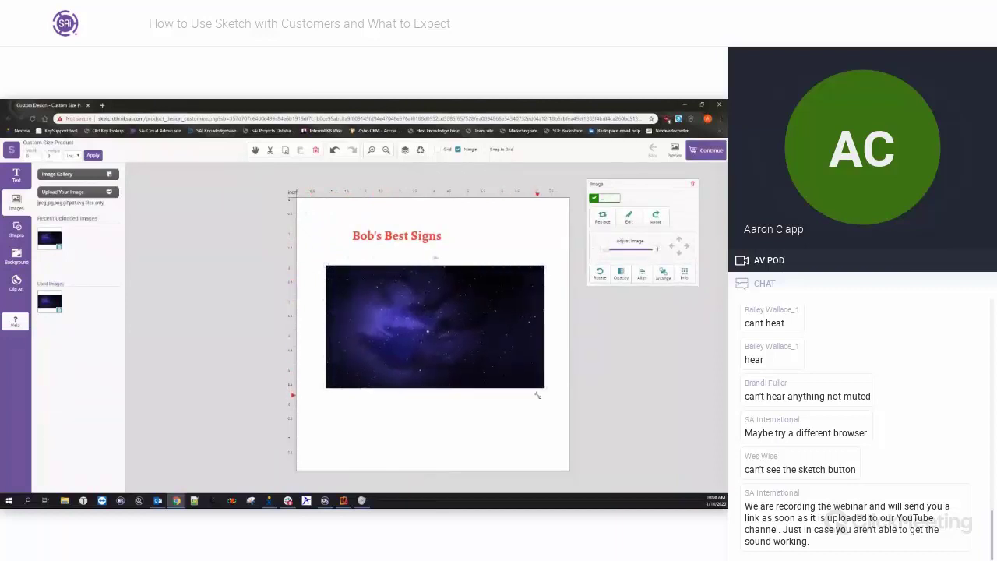
pyautogui.moveTo(440, 353); pyautogui.dragTo(429, 300)
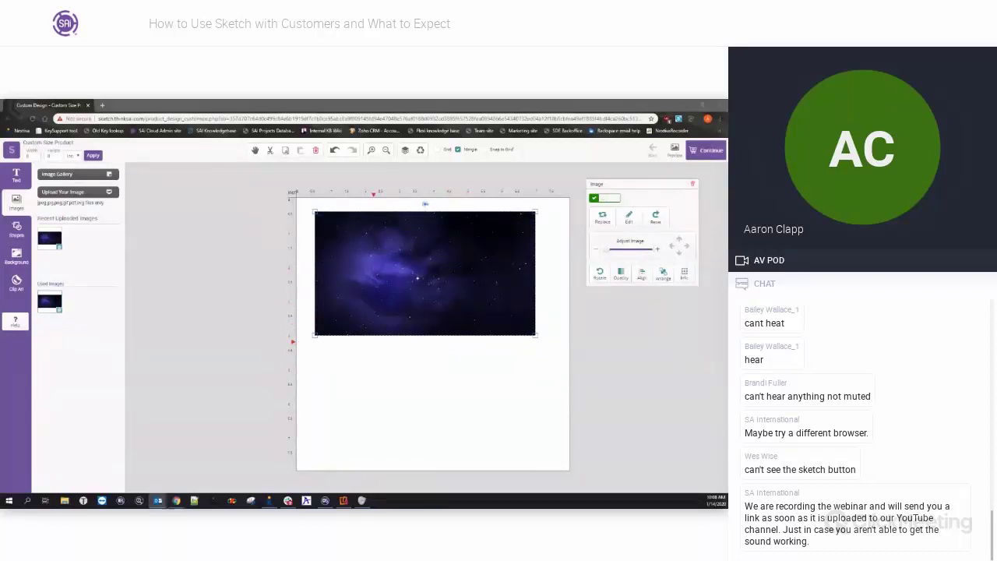
# Send the starry image to the back behind the red title and nudge it into place.
pyautogui.click(663, 273)
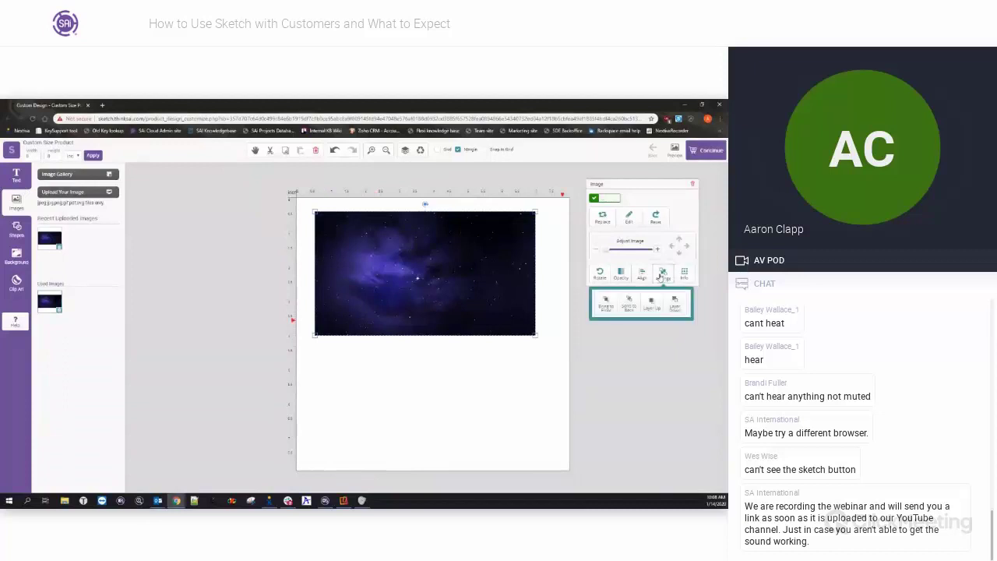
pyautogui.click(630, 304)
pyautogui.moveTo(420, 278); pyautogui.dragTo(418, 282)
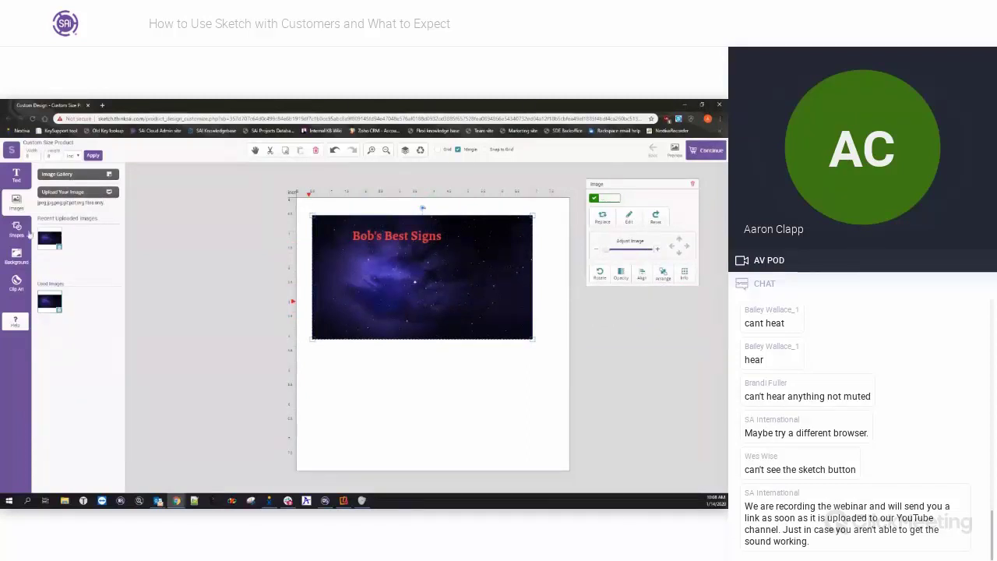
pyautogui.click(17, 229)
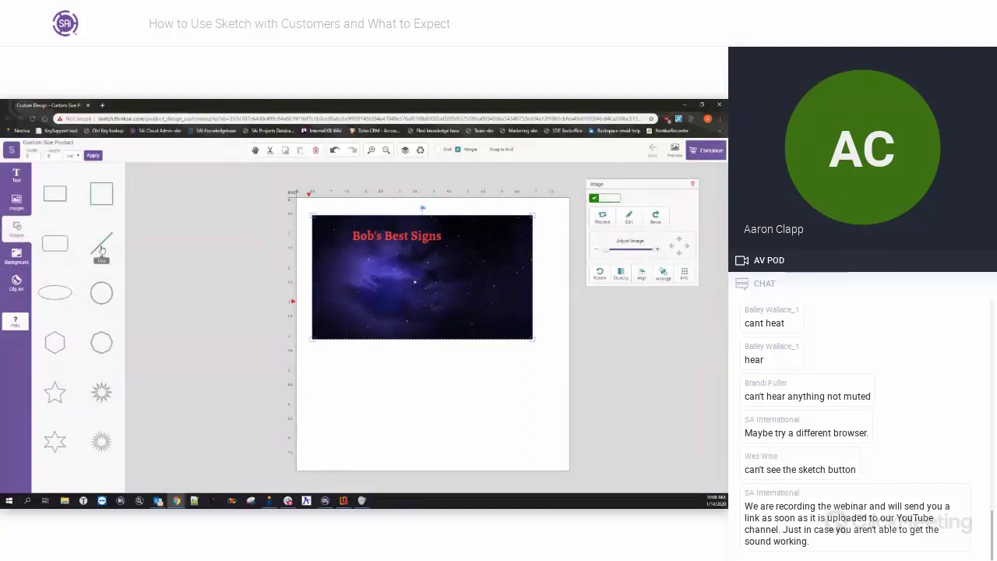
# Add a line shape below the image, fill it red, and lengthen it to the right.
pyautogui.click(99, 249)
pyautogui.moveTo(332, 227); pyautogui.dragTo(353, 353)
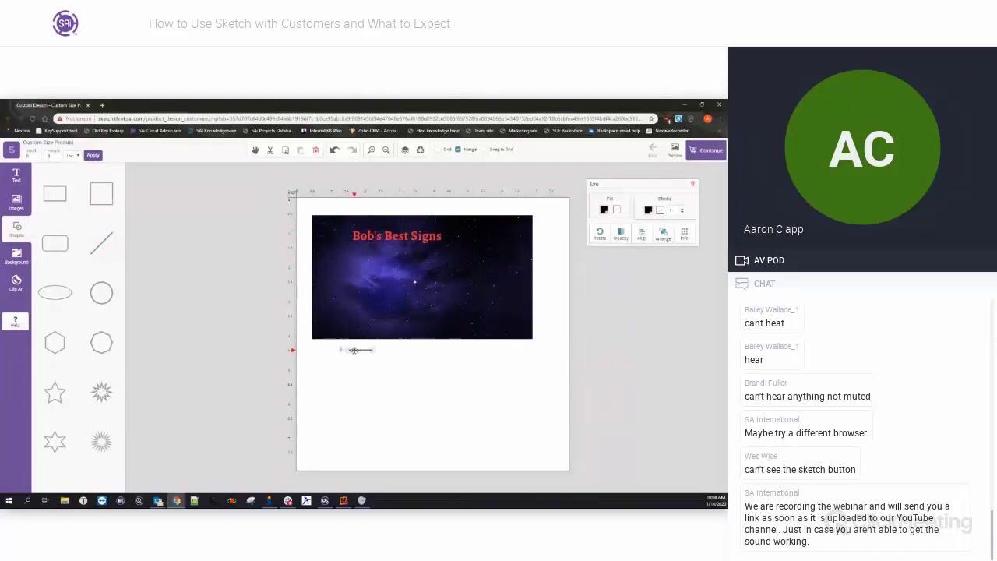
pyautogui.click(660, 212)
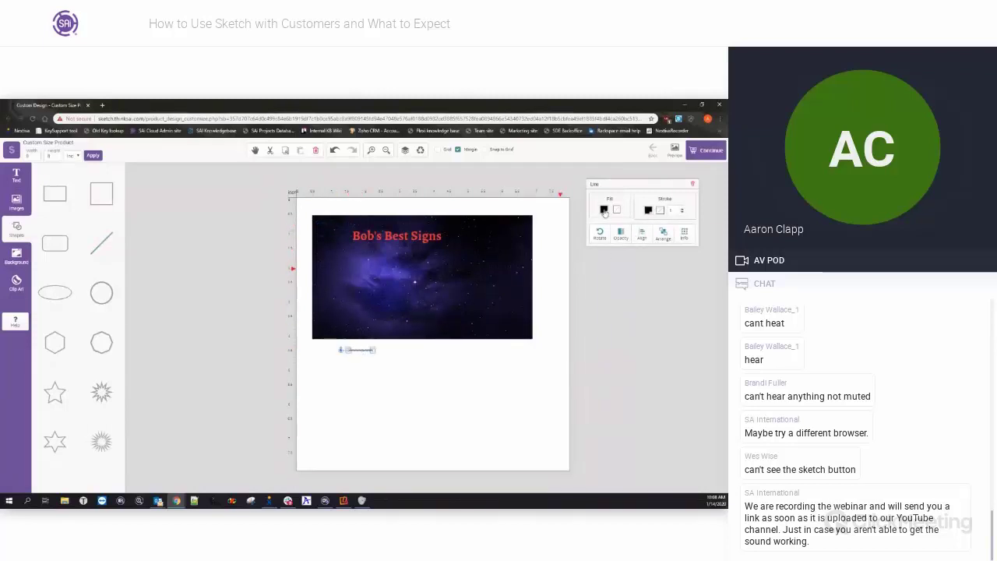
pyautogui.click(584, 268)
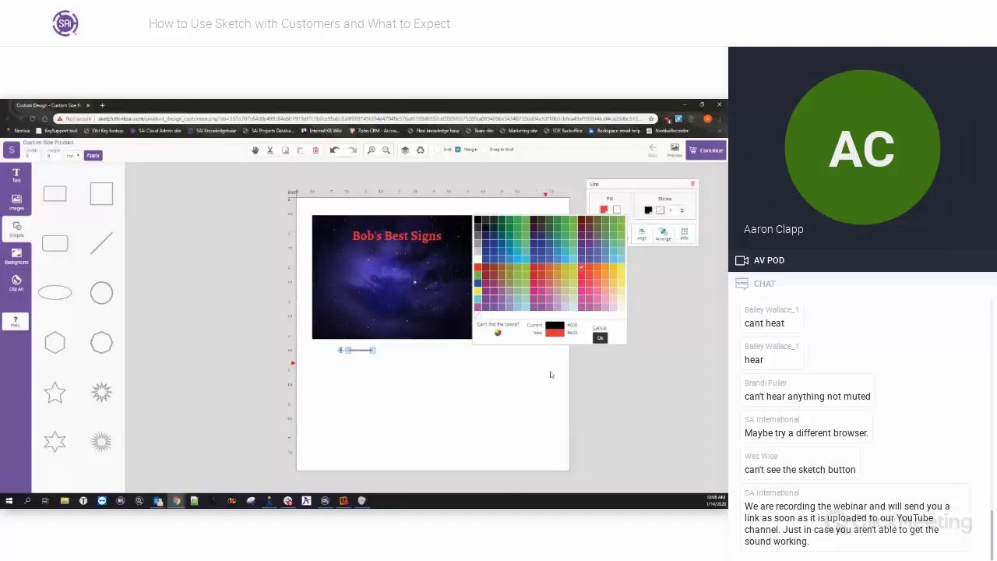
pyautogui.click(600, 337)
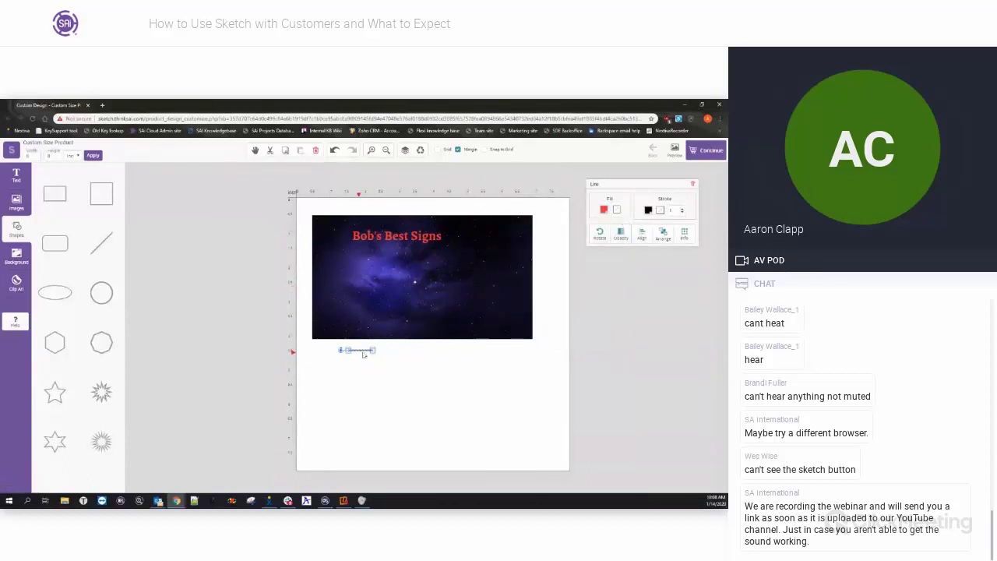
pyautogui.moveTo(375, 350); pyautogui.dragTo(455, 350)
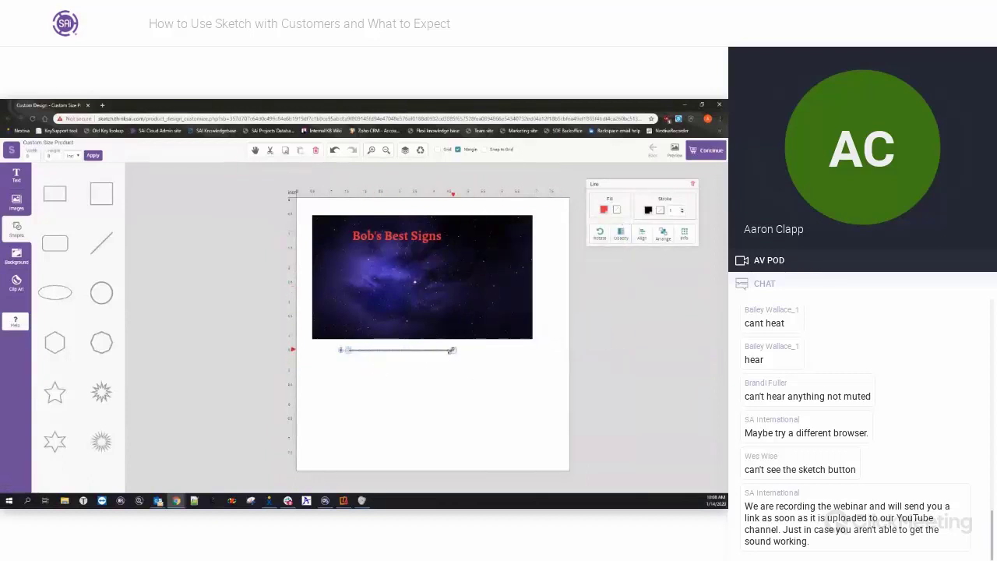
# Make the line's outline red and move it up just under the Bob's Best Signs title.
pyautogui.click(649, 210)
pyautogui.click(647, 270)
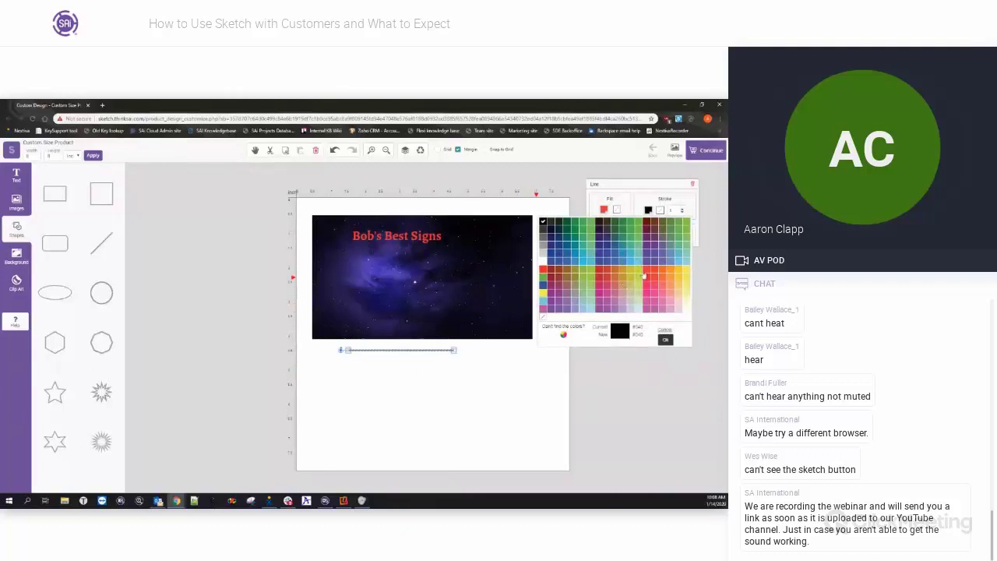
pyautogui.click(664, 340)
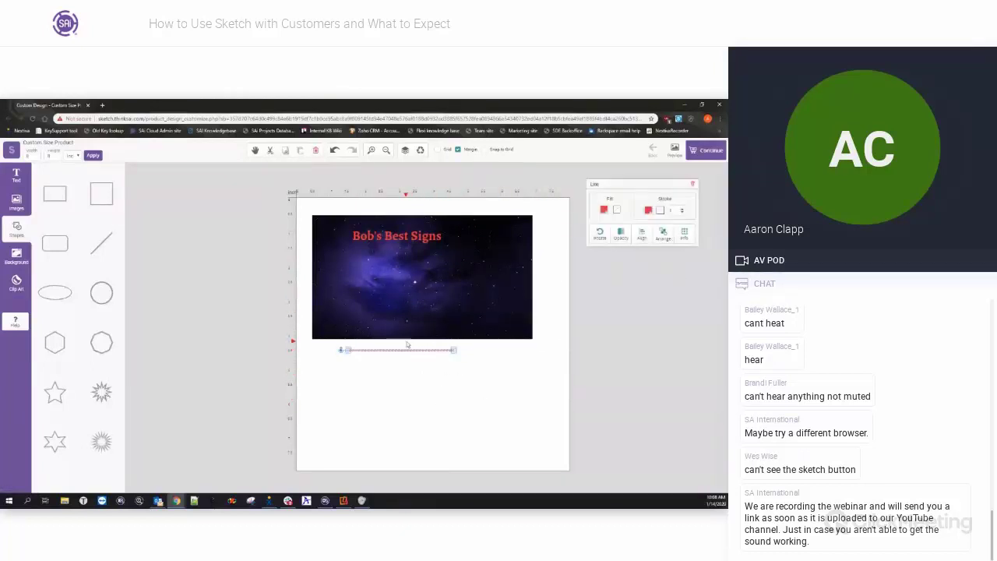
pyautogui.click(662, 233)
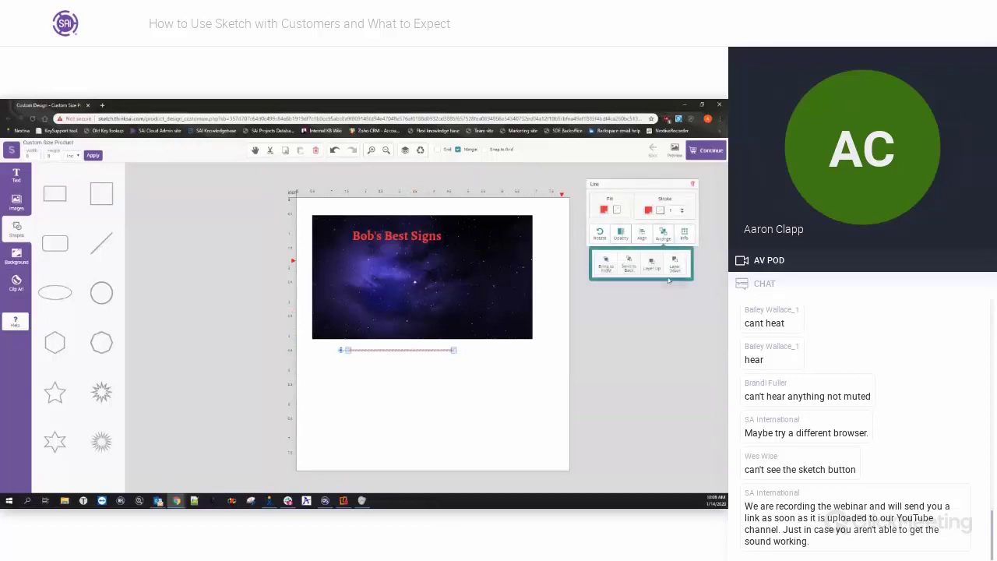
pyautogui.click(410, 356)
pyautogui.click(409, 296)
pyautogui.click(410, 356)
pyautogui.click(412, 350)
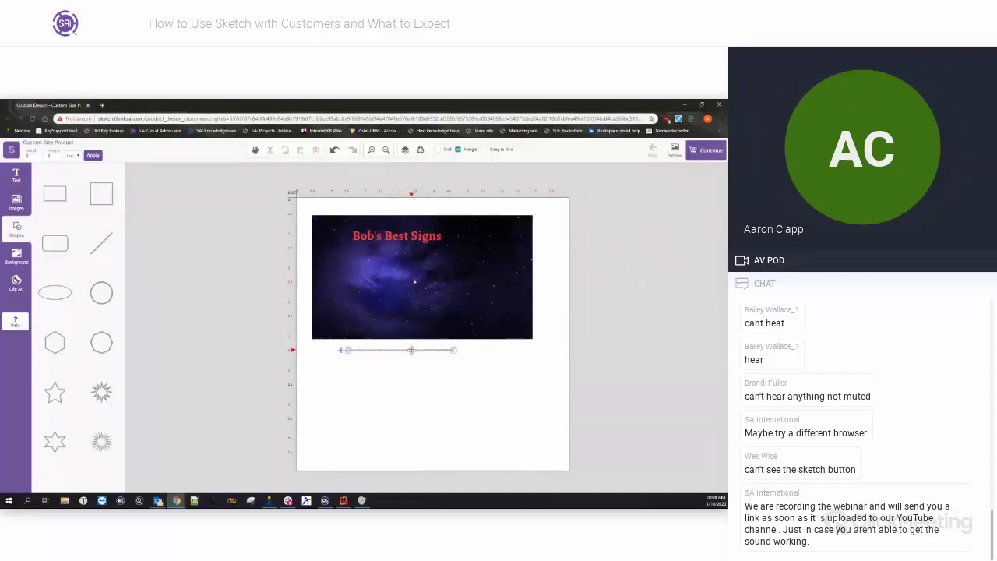
pyautogui.moveTo(412, 350); pyautogui.dragTo(413, 243)
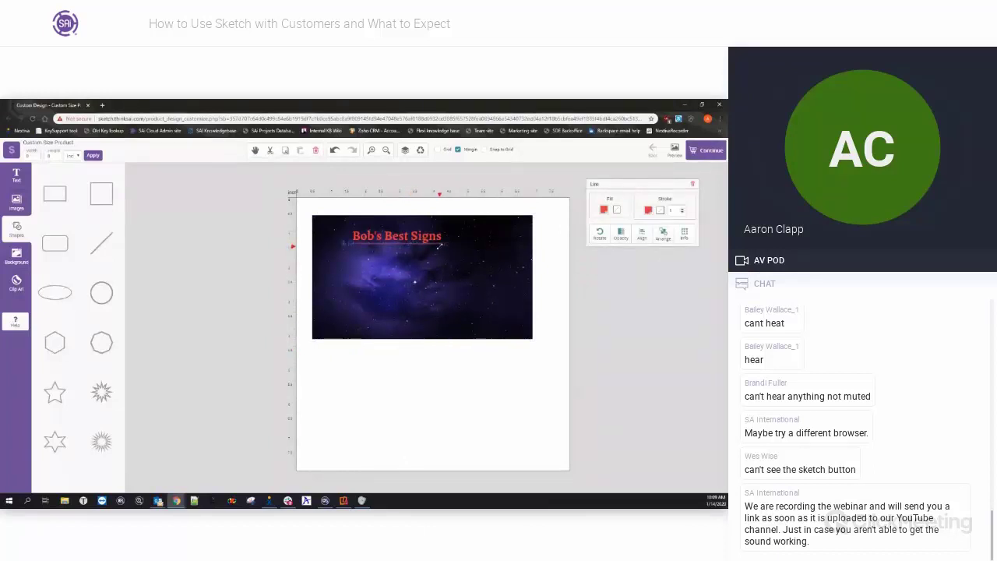
# Add a 24-point star and a hexagon, place the hexagon below the image, and delete the star.
pyautogui.click(415, 366)
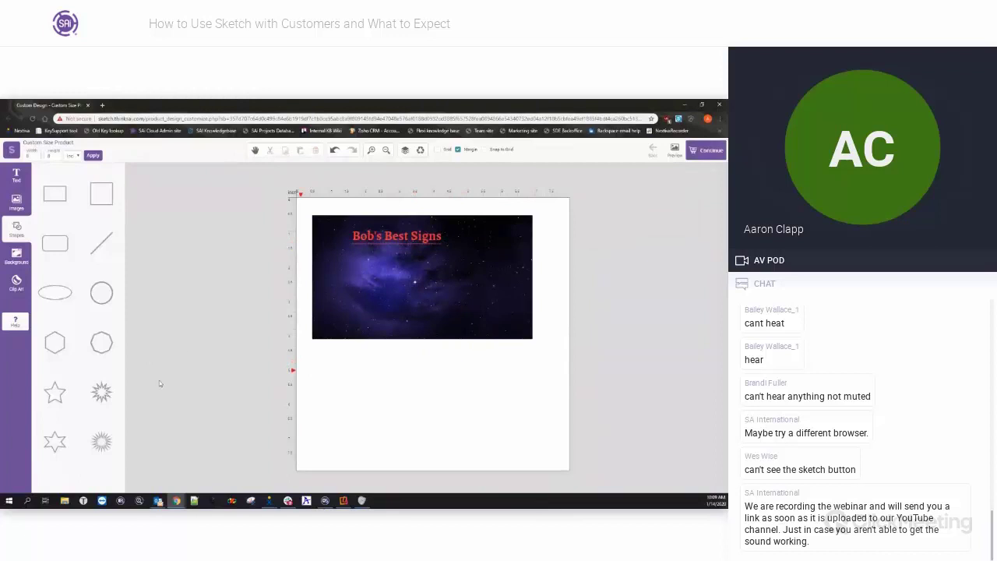
pyautogui.click(109, 443)
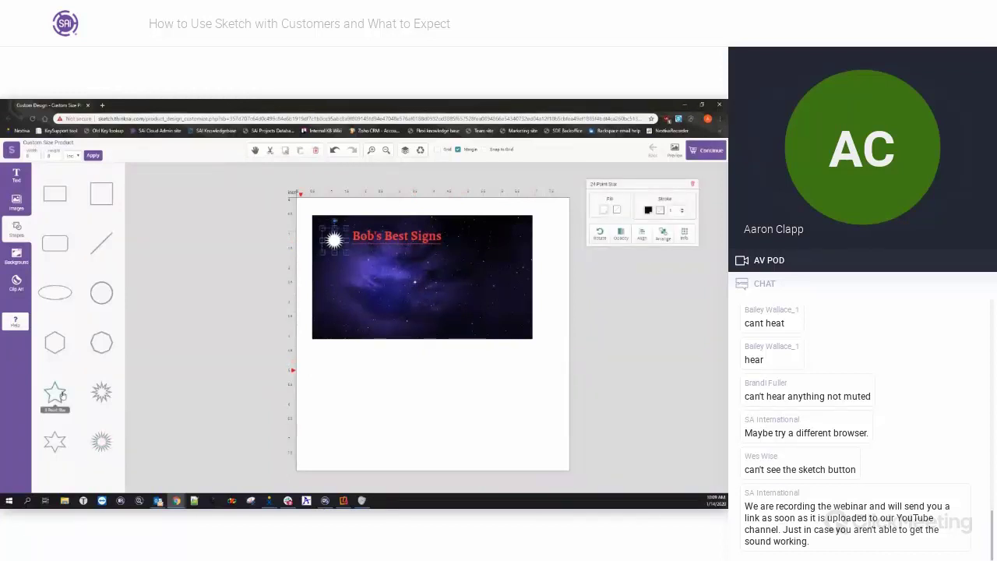
pyautogui.click(62, 351)
pyautogui.moveTo(338, 248); pyautogui.dragTo(399, 359)
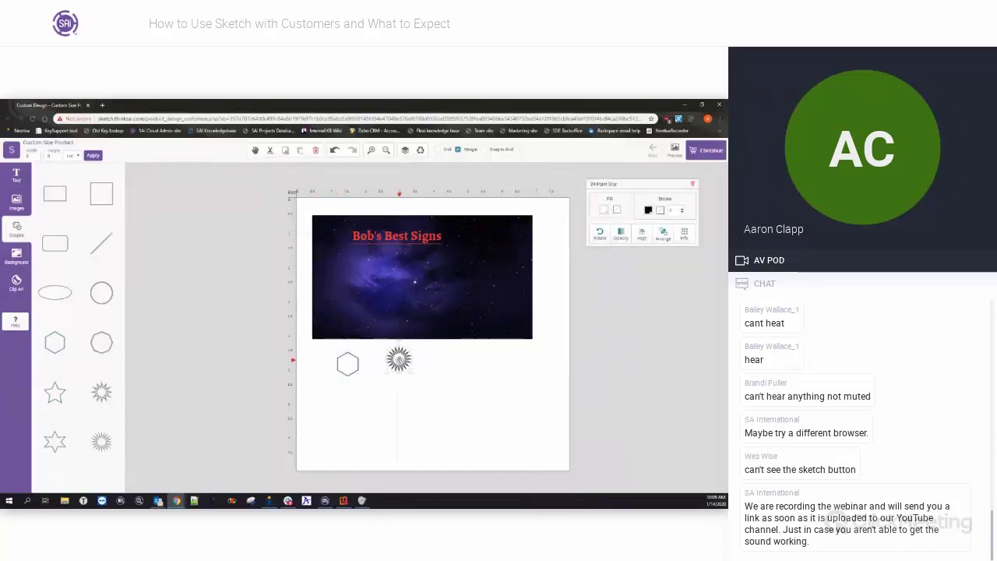
pyautogui.click(316, 150)
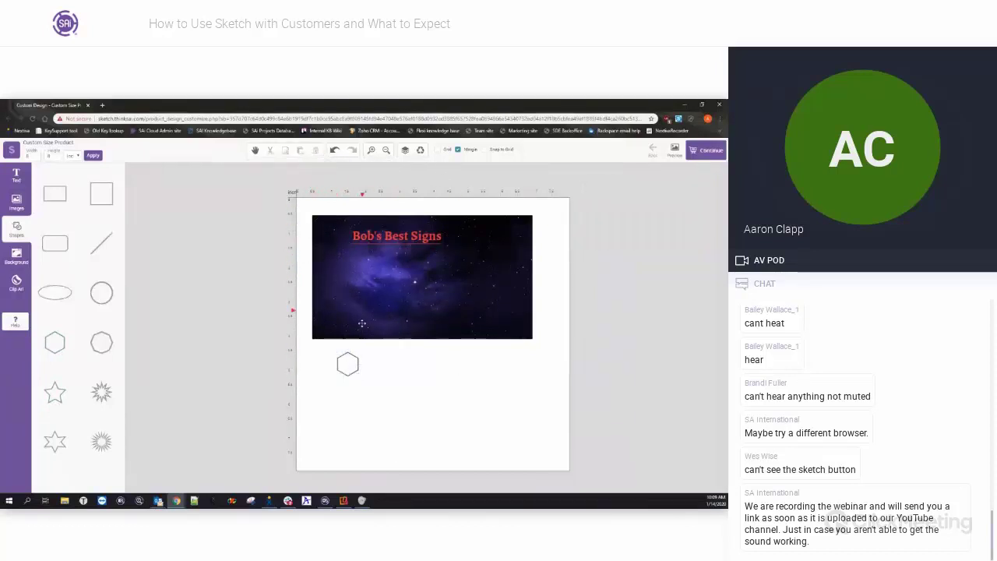
pyautogui.click(348, 363)
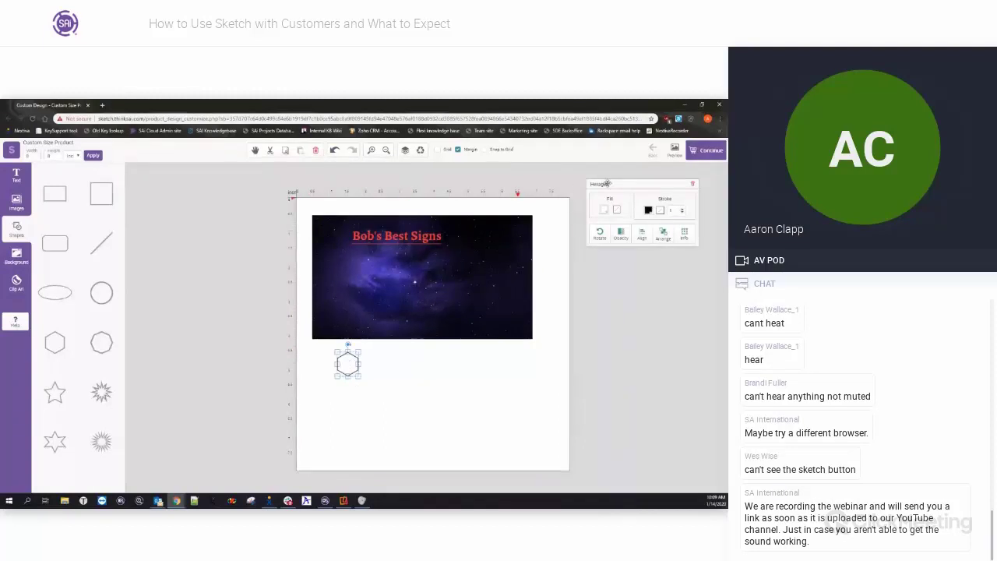
# Move the hexagon onto the banner beside the title, outline it green, and show its position and size.
pyautogui.moveTo(608, 183); pyautogui.dragTo(605, 203)
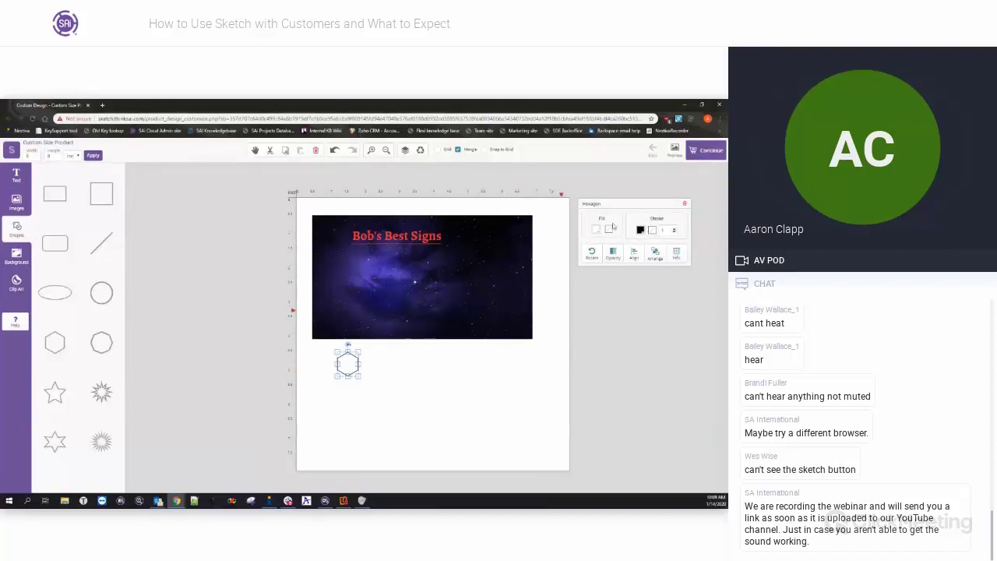
pyautogui.moveTo(347, 363); pyautogui.dragTo(356, 257)
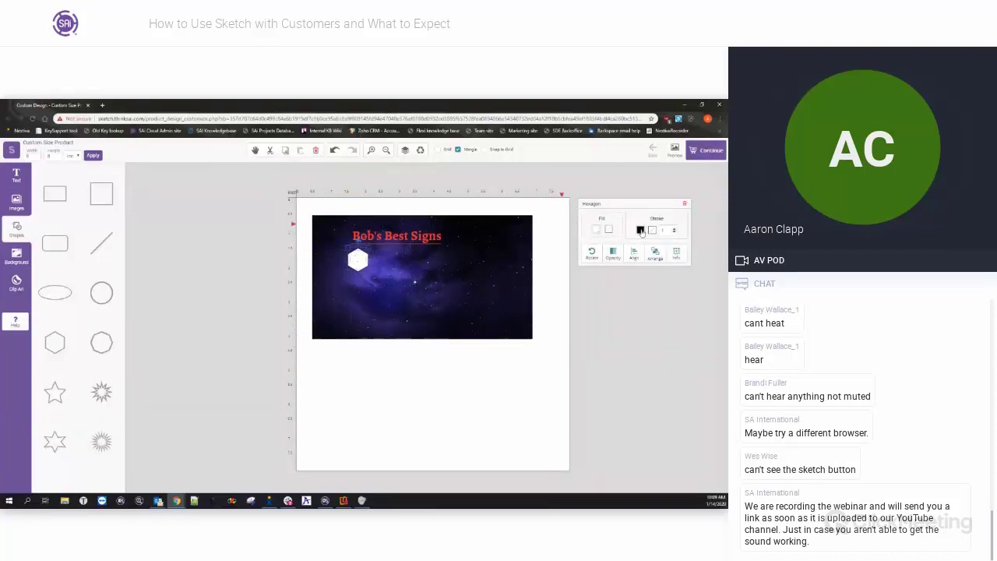
pyautogui.click(640, 230)
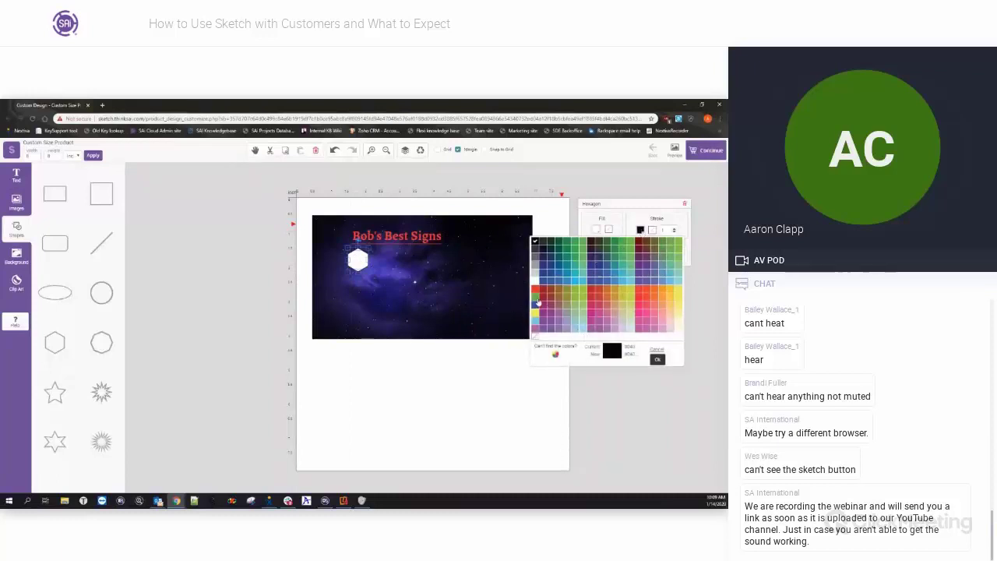
pyautogui.click(584, 258)
pyautogui.click(675, 230)
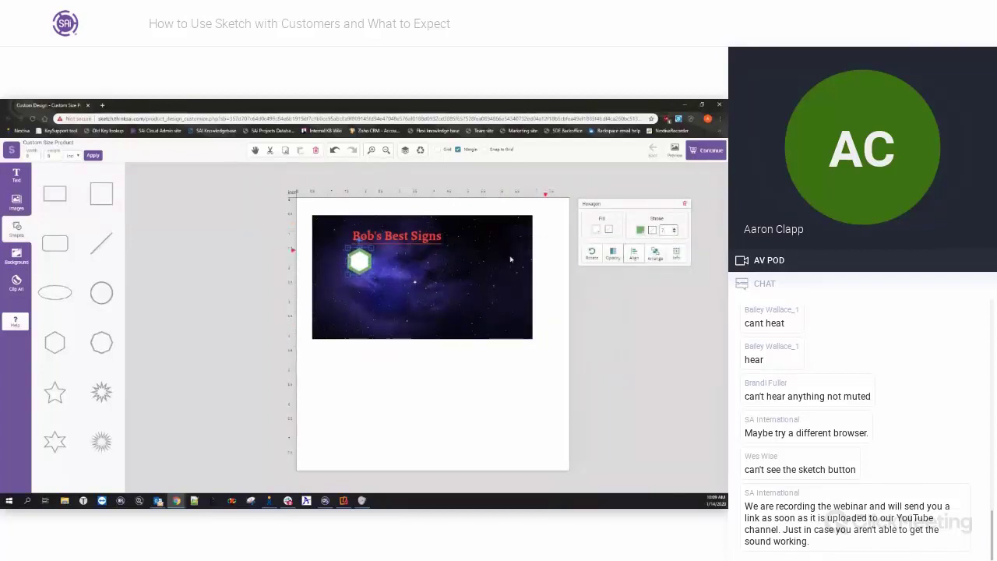
pyautogui.click(677, 254)
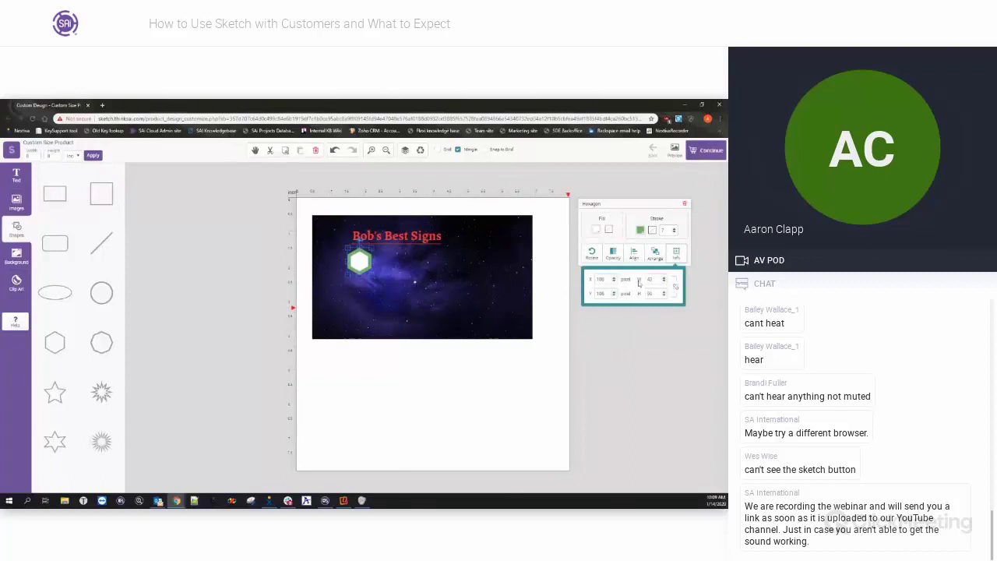
pyautogui.moveTo(607, 280); pyautogui.dragTo(597, 295)
pyautogui.moveTo(657, 280); pyautogui.dragTo(639, 299)
pyautogui.click(656, 295)
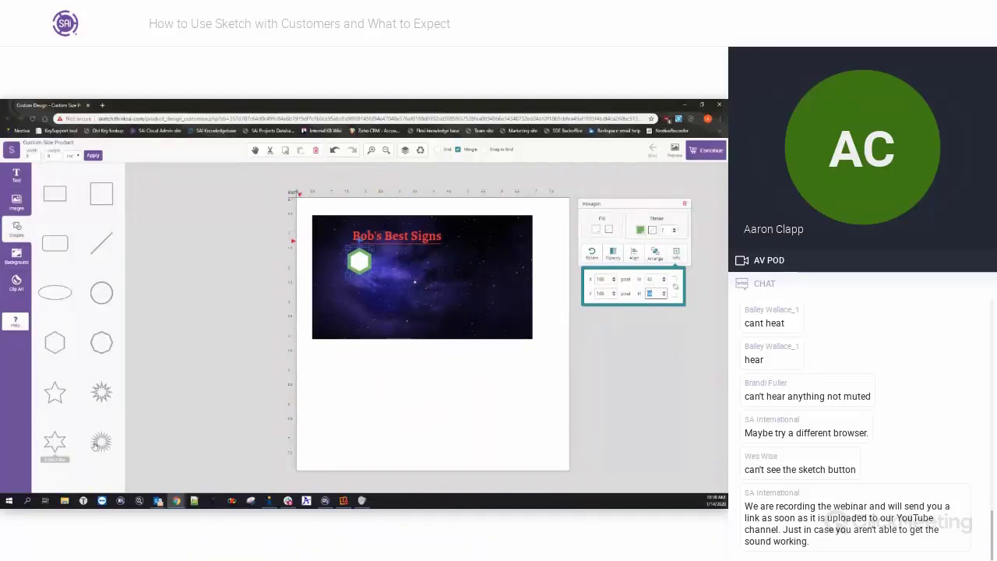
pyautogui.click(102, 294)
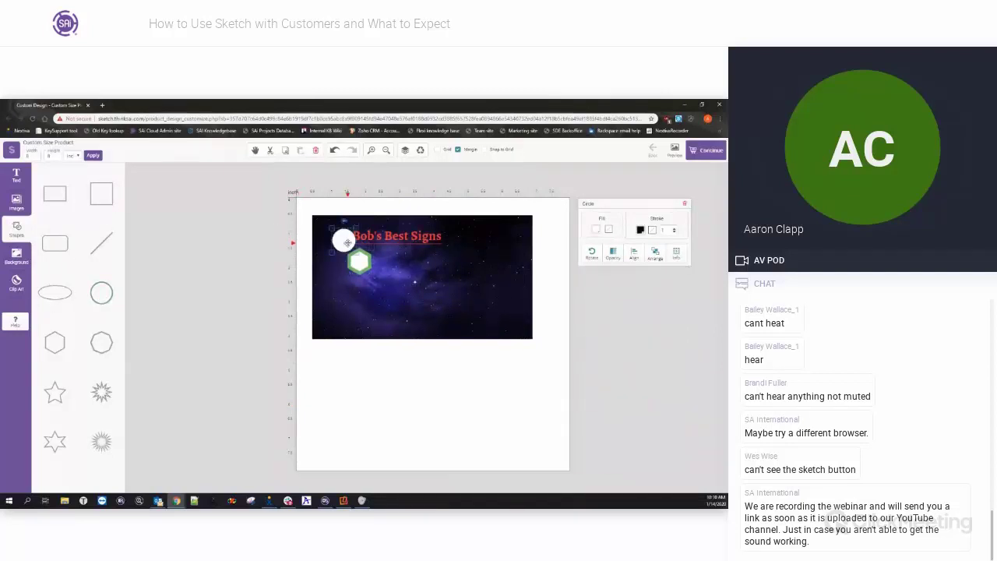
pyautogui.moveTo(347, 242); pyautogui.dragTo(342, 397)
pyautogui.press('Delete')
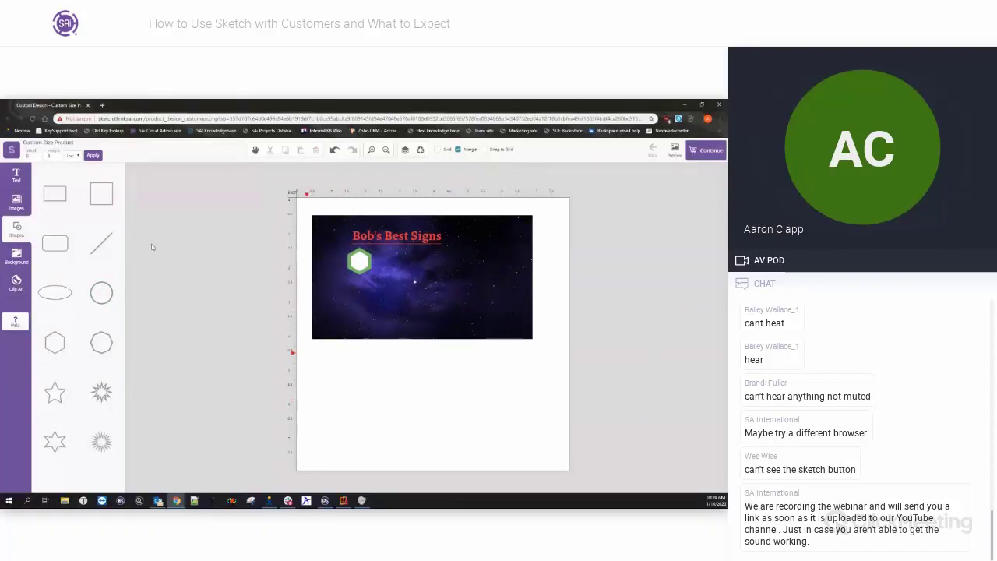
# Apply the mint-striped floral page background, enlarge the pattern and nudge its position.
pyautogui.click(12, 262)
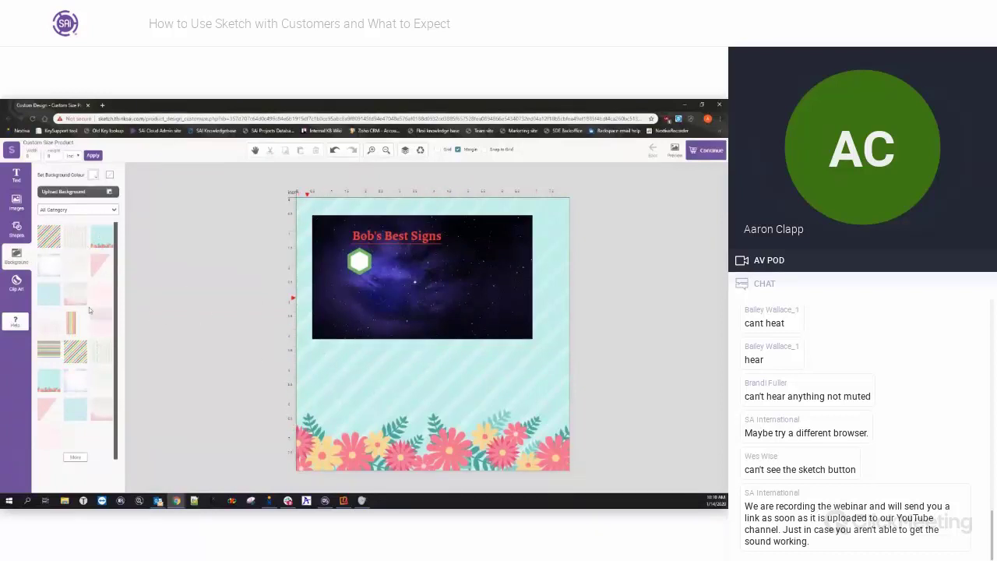
pyautogui.click(543, 375)
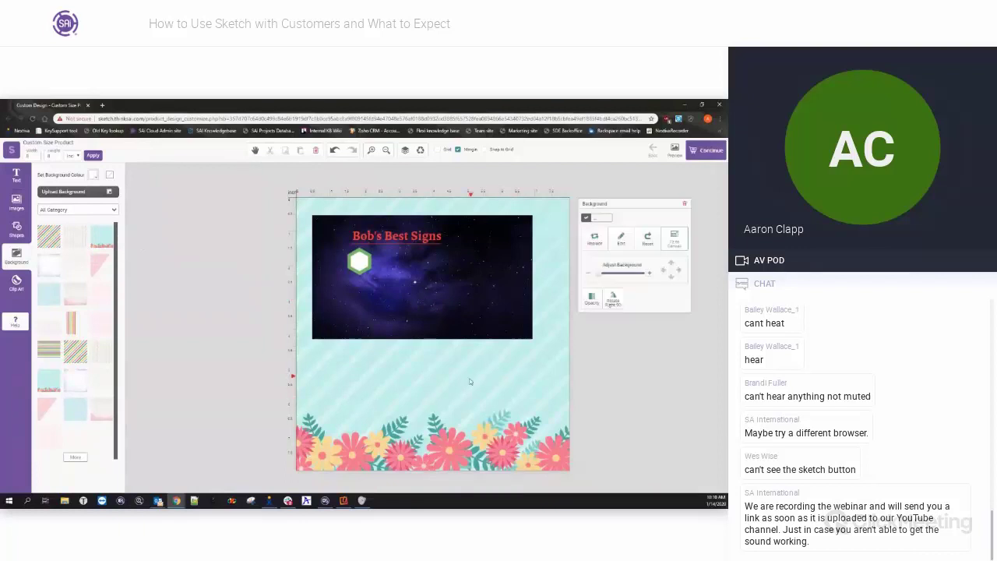
pyautogui.moveTo(603, 276)
pyautogui.mouseDown()
pyautogui.moveTo(632, 272)
pyautogui.moveTo(600, 273)
pyautogui.moveTo(614, 273)
pyautogui.mouseUp()
pyautogui.click(671, 279)
pyautogui.click(671, 278)
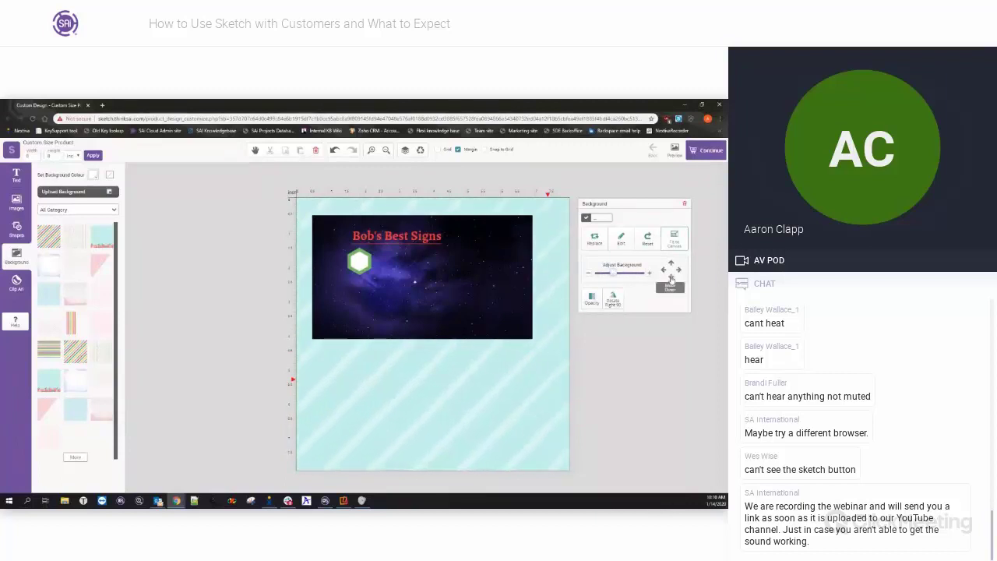
pyautogui.click(671, 278)
# Shift the background up to show the flowers, enlarge it slightly, and rotate it a quarter turn.
pyautogui.click(670, 265)
pyautogui.click(670, 265)
pyautogui.click(670, 265)
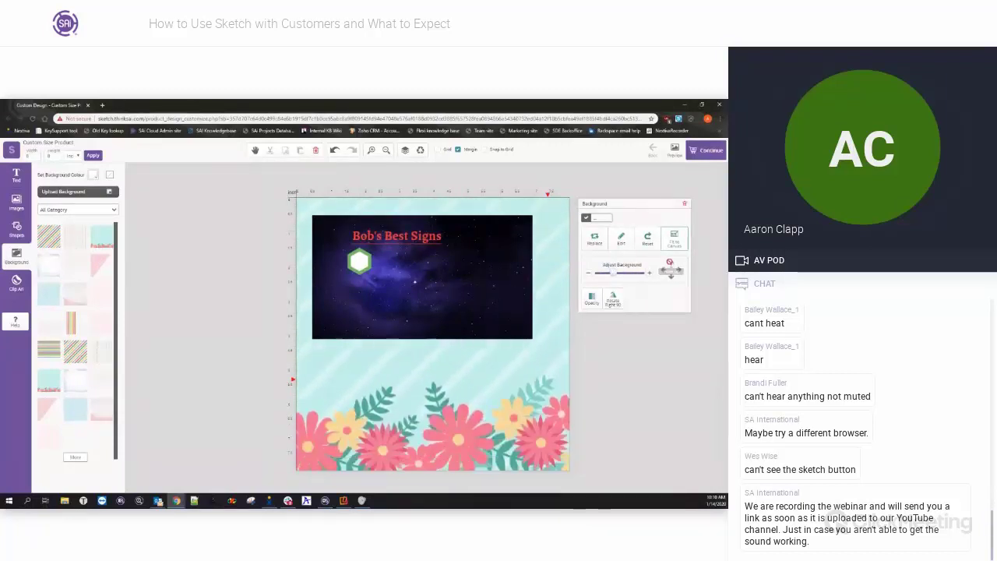
pyautogui.moveTo(614, 278); pyautogui.dragTo(614, 278)
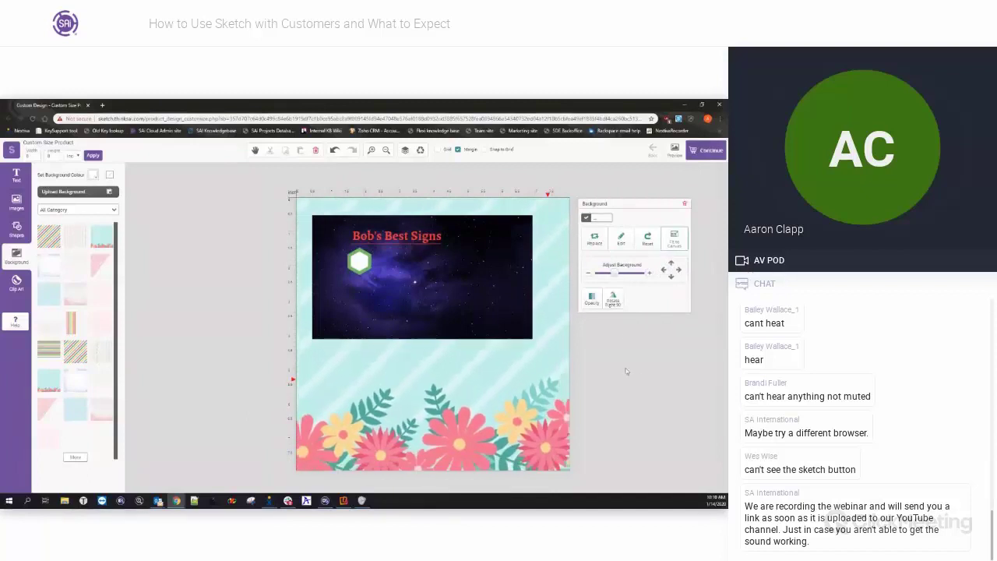
pyautogui.click(613, 300)
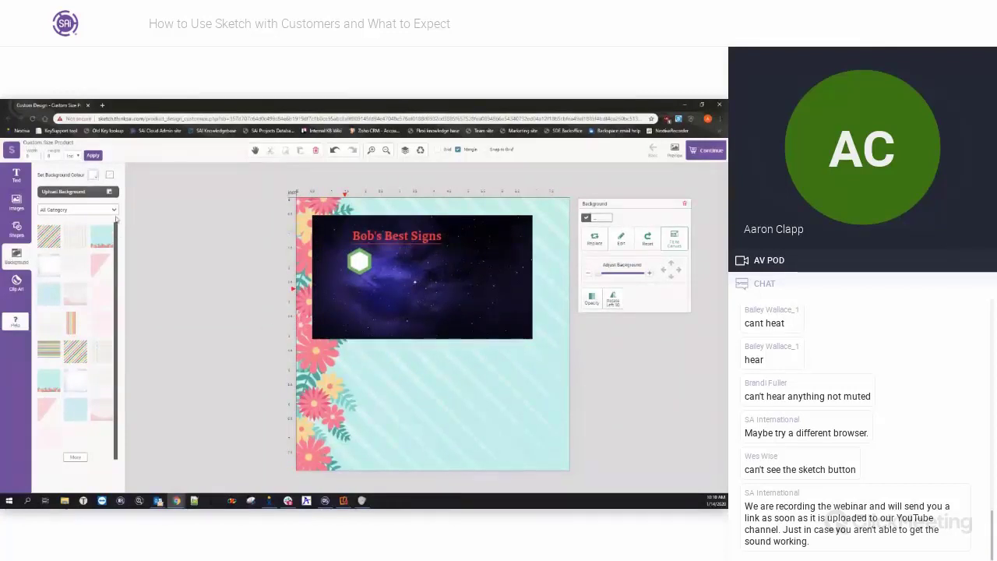
pyautogui.click(17, 282)
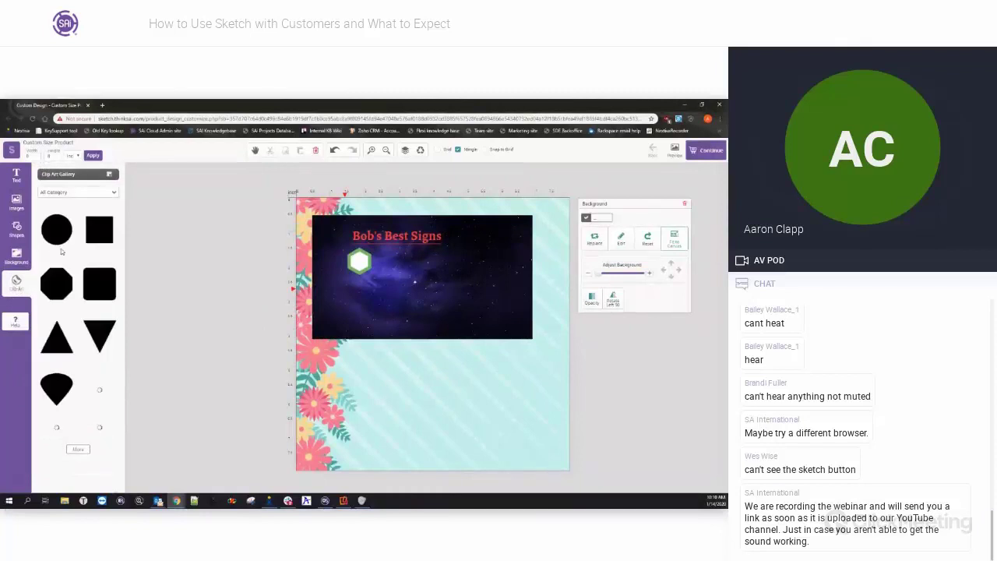
# Filter the clip art gallery to the Birds category and load more bird silhouettes.
pyautogui.click(114, 192)
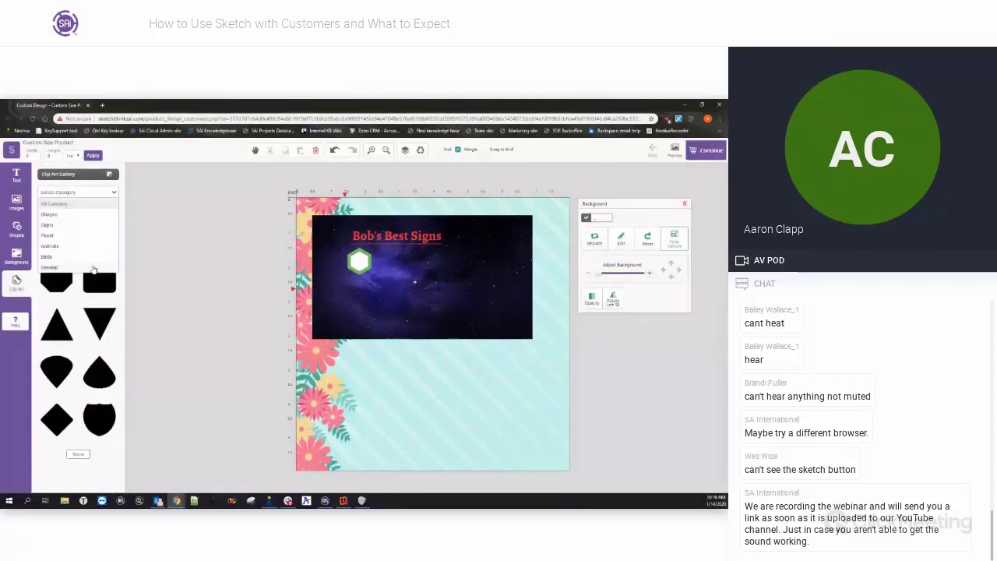
pyautogui.click(89, 258)
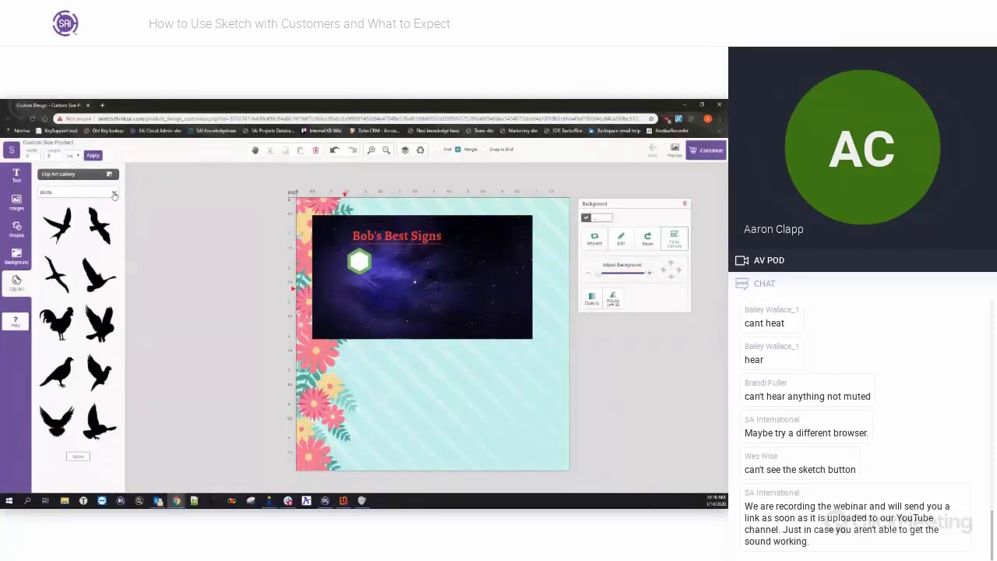
pyautogui.click(78, 455)
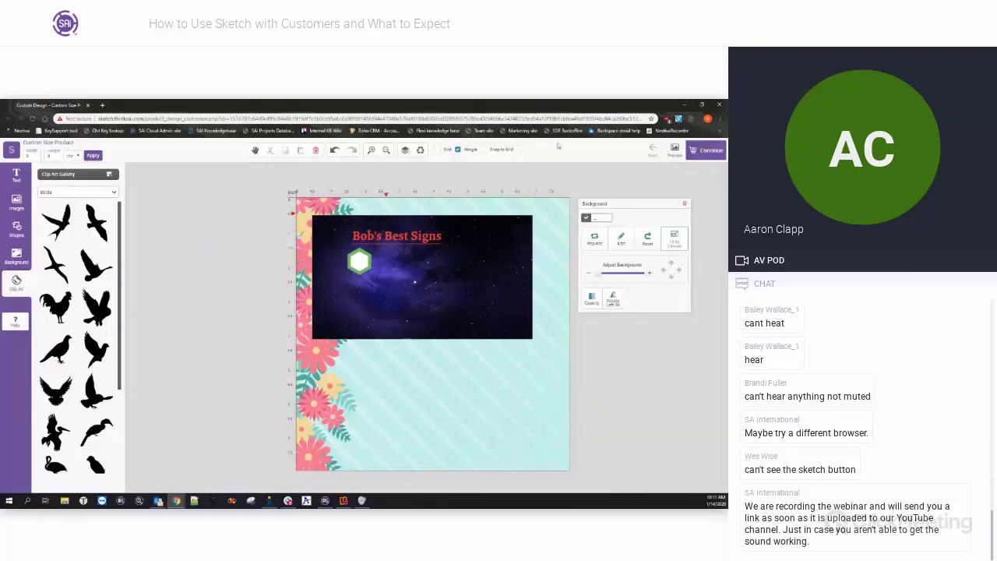
# Move the space image right and up, clear of the flowers, then preview the finished design.
pyautogui.moveTo(444, 277); pyautogui.dragTo(473, 294)
pyautogui.click(405, 237)
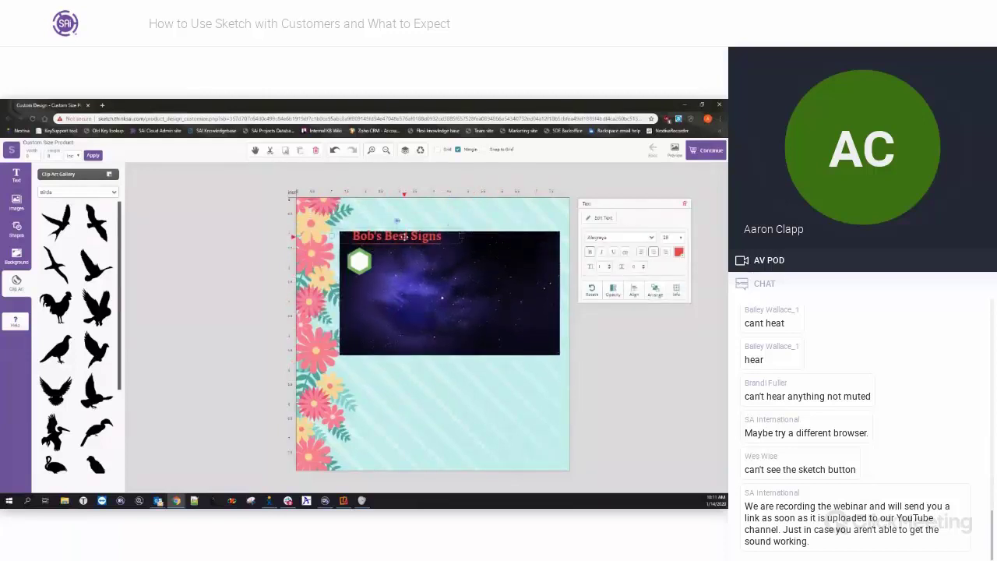
pyautogui.moveTo(453, 293); pyautogui.dragTo(452, 267)
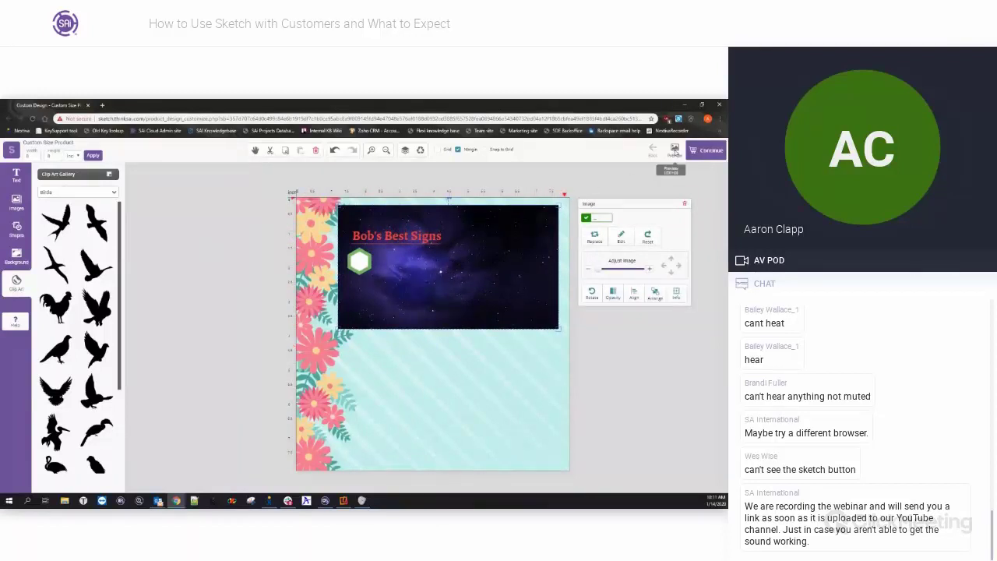
pyautogui.click(674, 152)
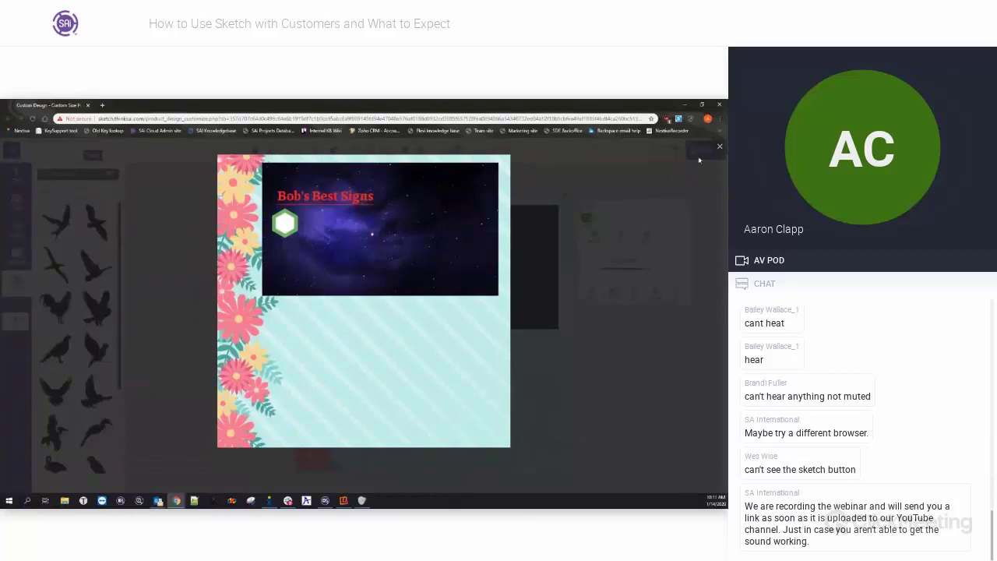
# Close the design preview and continue to save the design.
pyautogui.click(719, 148)
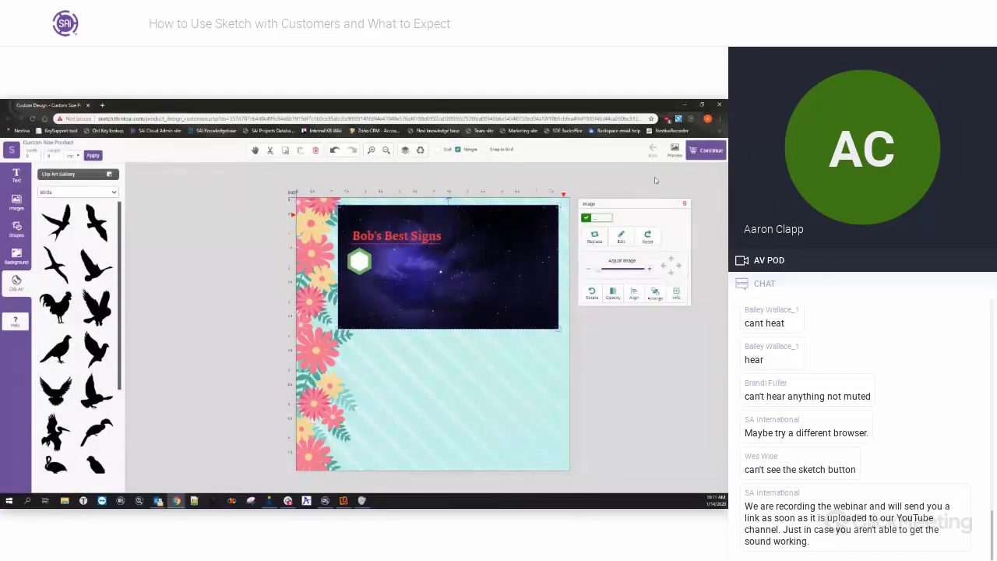
pyautogui.click(698, 152)
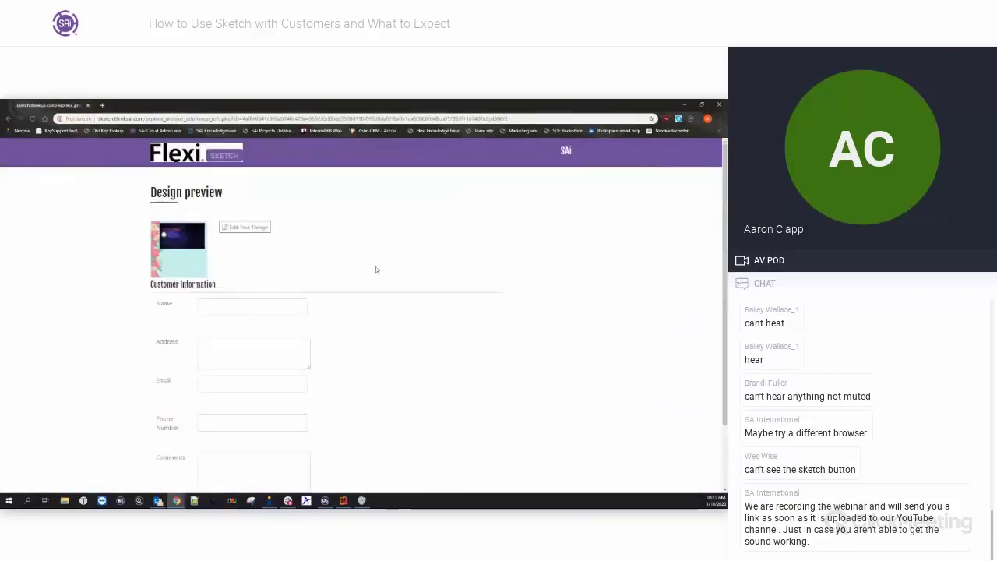
# Enter the customer's name, street address, e-mail address and phone number in the Customer Information fields.
pyautogui.click(235, 310)
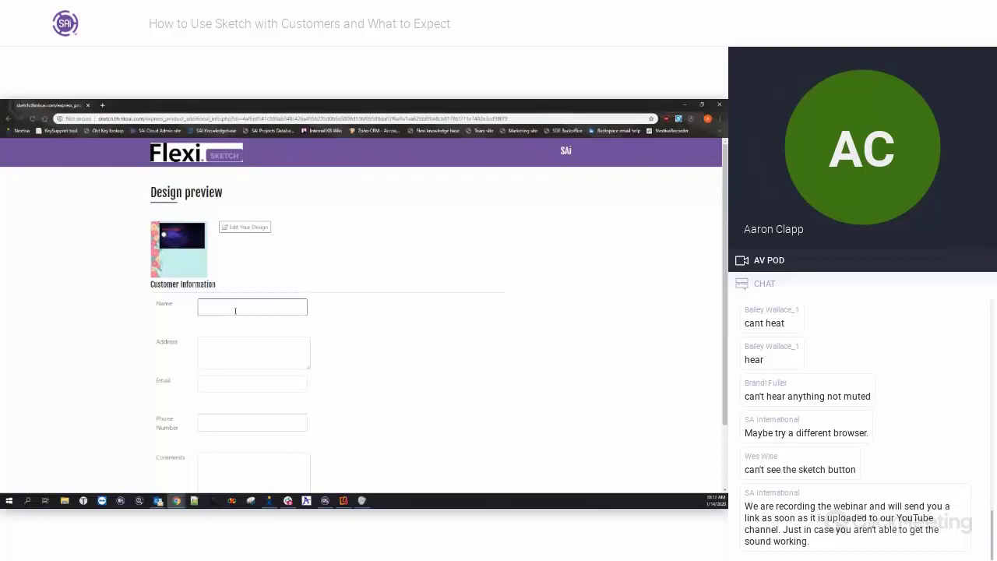
pyautogui.write('Bob')
pyautogui.click(226, 343)
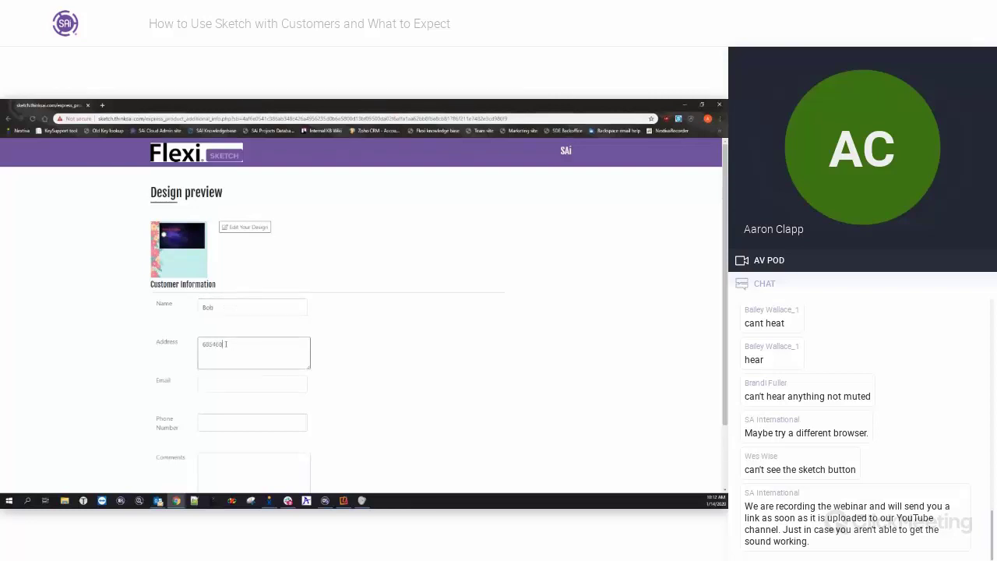
pyautogui.click(233, 385)
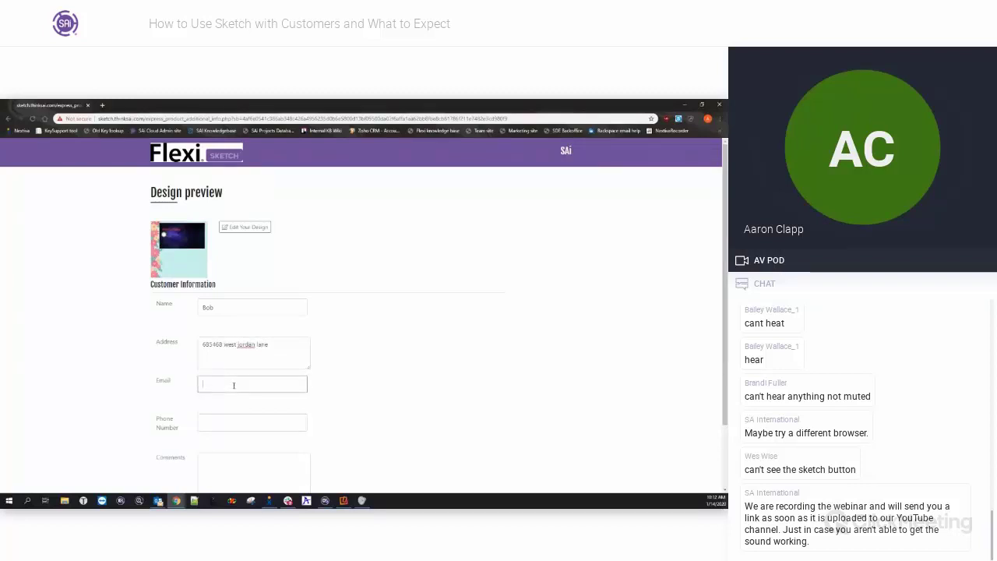
pyautogui.click(230, 423)
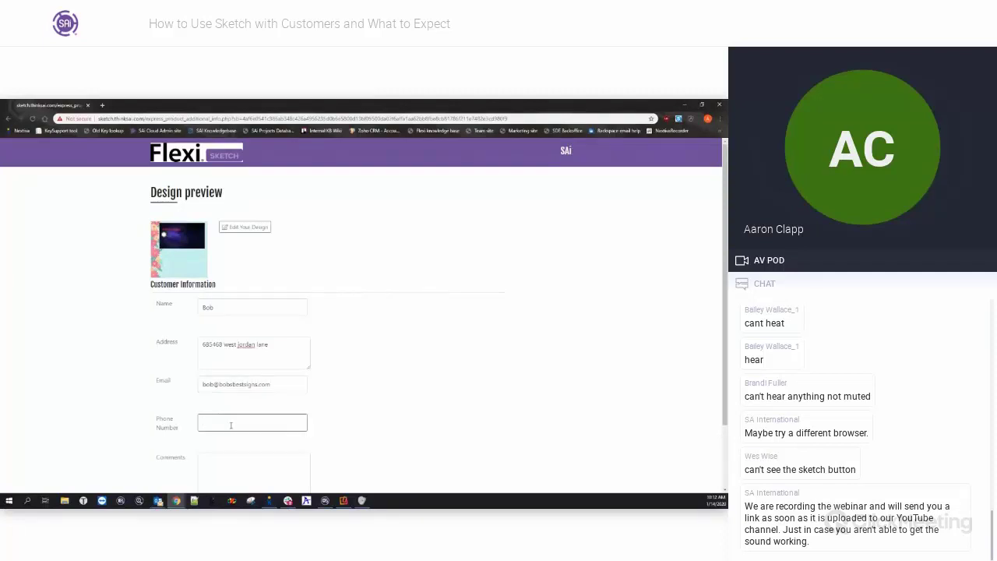
pyautogui.scroll(-2, 374, 431)
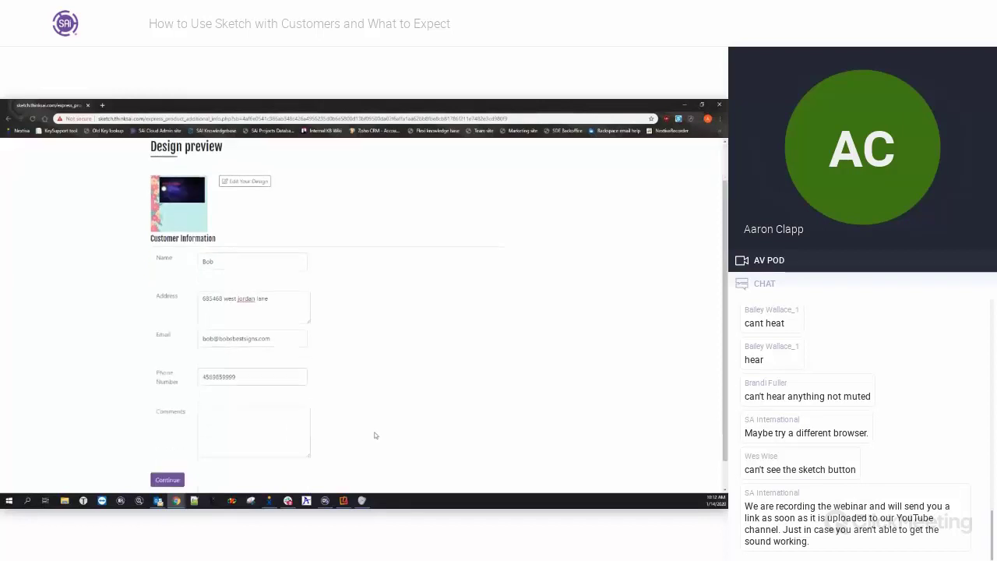
# Add the comment 'This is not the best but maybe if you have some ideas help me out!', submit, and minimise the browser.
pyautogui.click(247, 384)
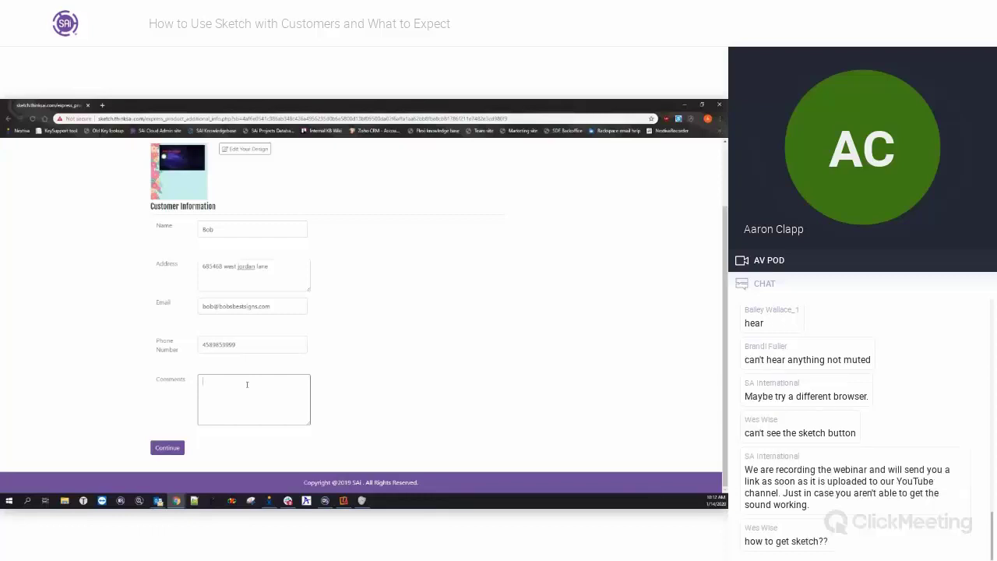
pyautogui.write('This is not the best but maybe if you have some ideas help me out!!')
pyautogui.click(418, 388)
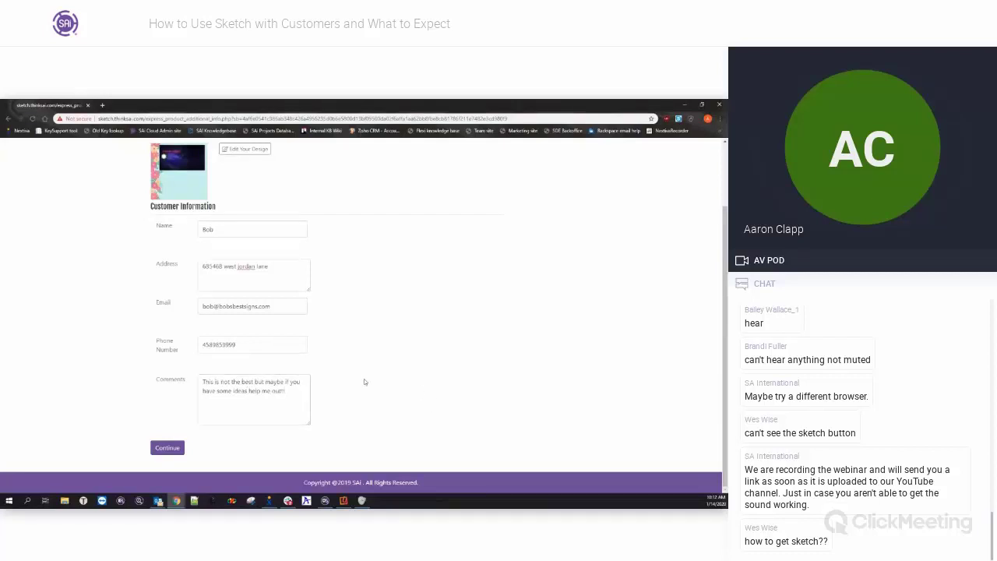
pyautogui.moveTo(279, 392); pyautogui.dragTo(192, 379)
pyautogui.click(293, 393)
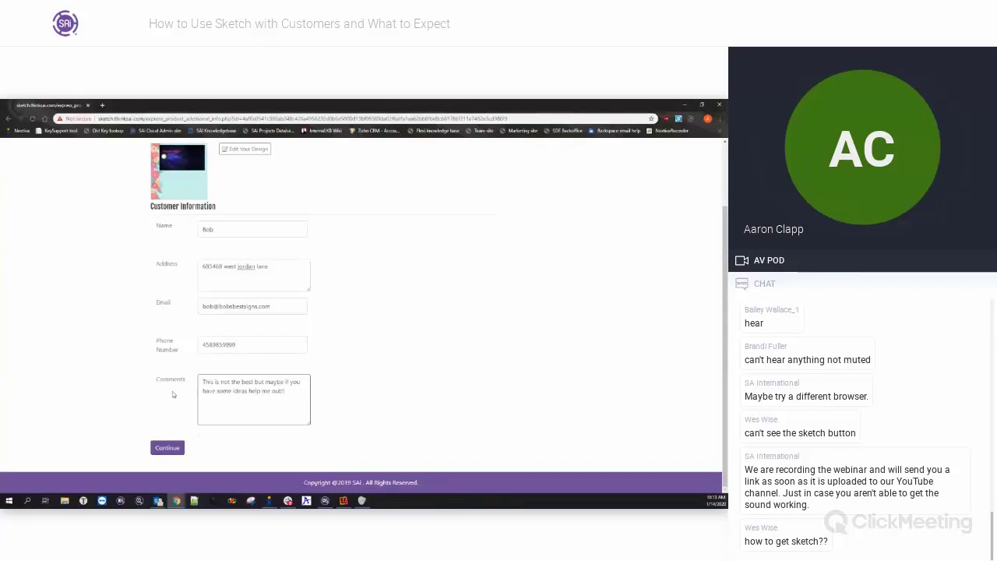
pyautogui.click(181, 449)
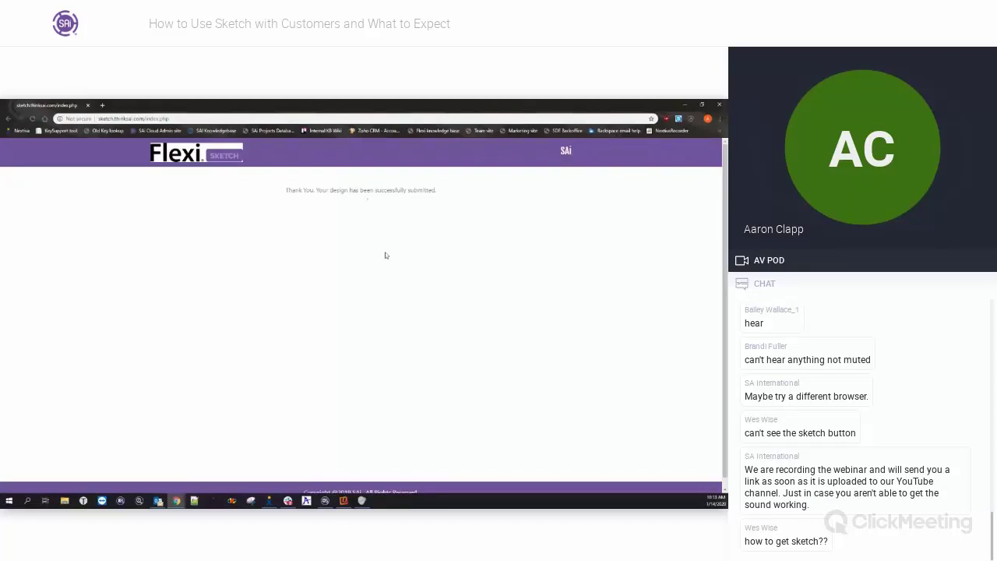
pyautogui.click(685, 105)
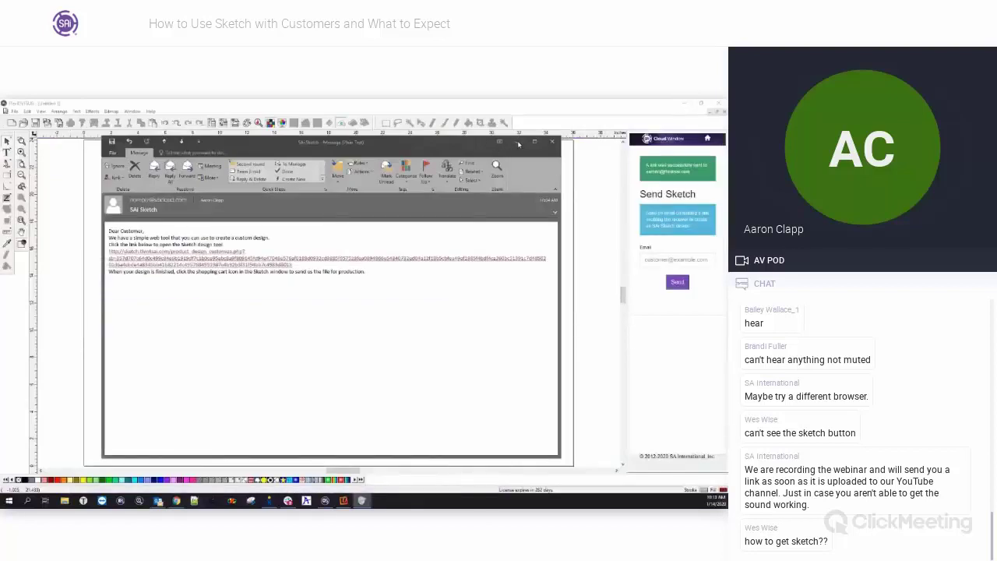
# Minimise the Outlook message and show the Cloud Window's Files page listing the two submitted PDFs.
pyautogui.click(519, 144)
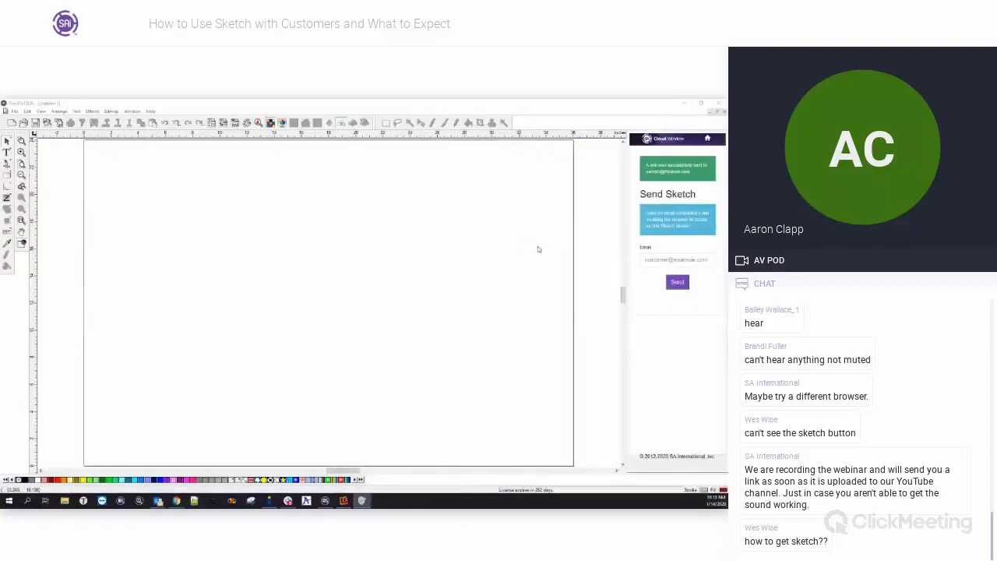
pyautogui.click(707, 140)
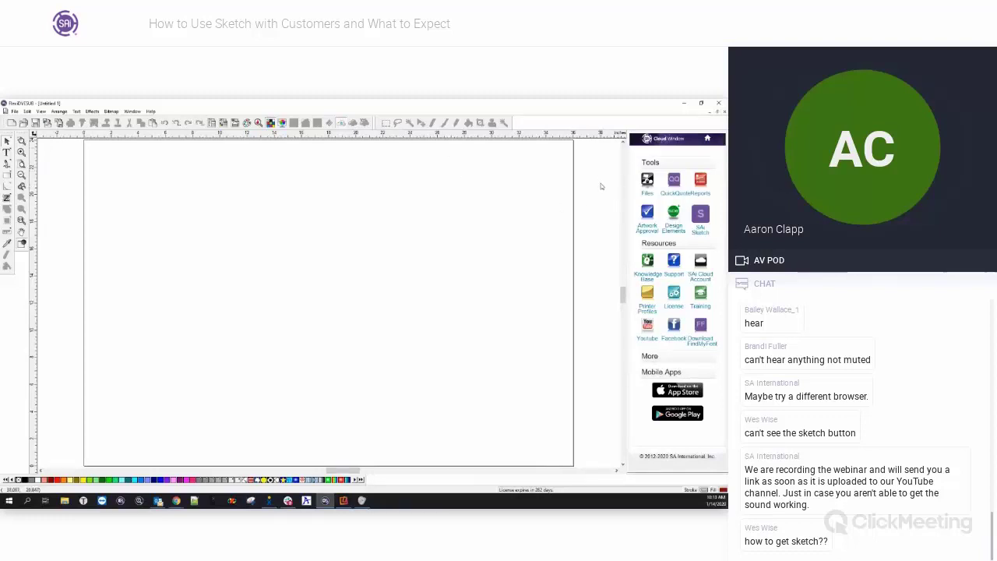
pyautogui.click(648, 181)
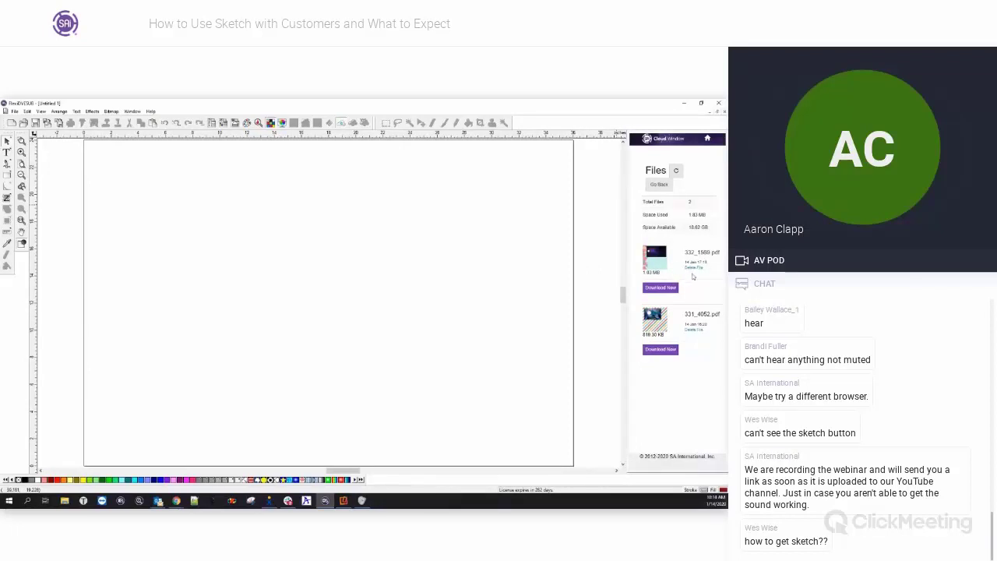
# Delete 331_4052.pdf from FlexiSIGN's Cloud Files.
pyautogui.click(694, 331)
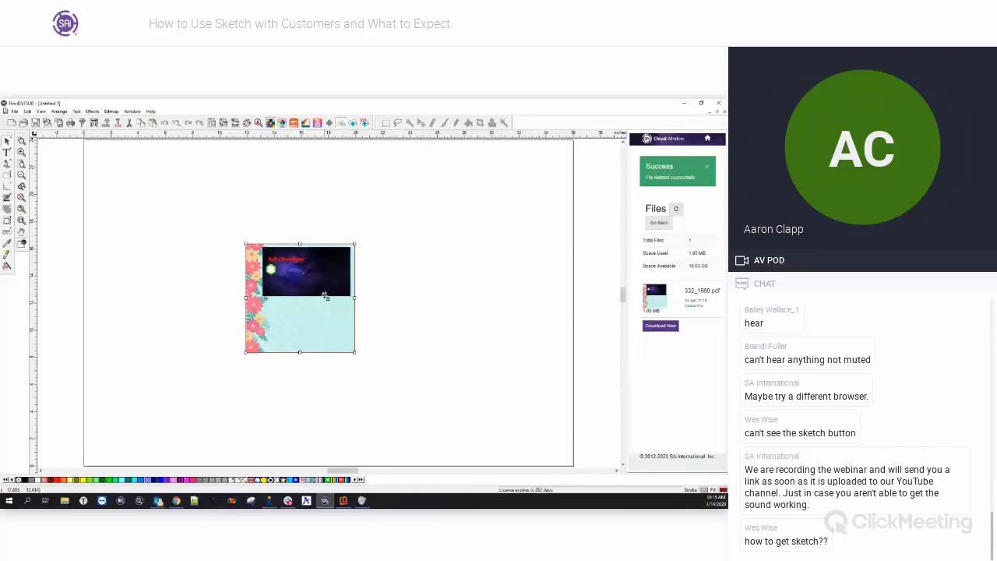
# Zoom in and unmask the customer's design to reveal the full flower border and galaxy image.
pyautogui.scroll(1, 325, 297)
pyautogui.scroll(1, 313, 291)
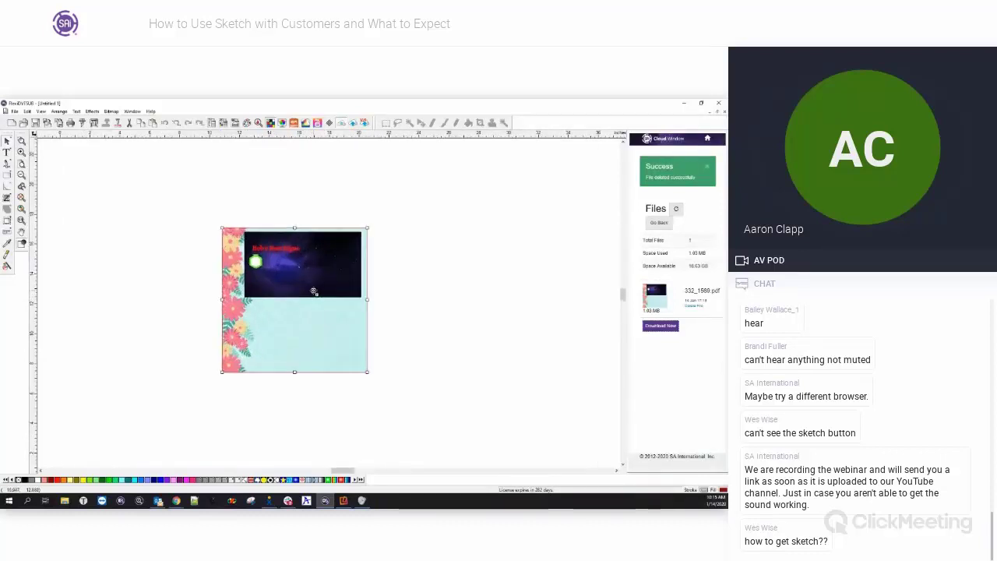
pyautogui.scroll(1, 272, 284)
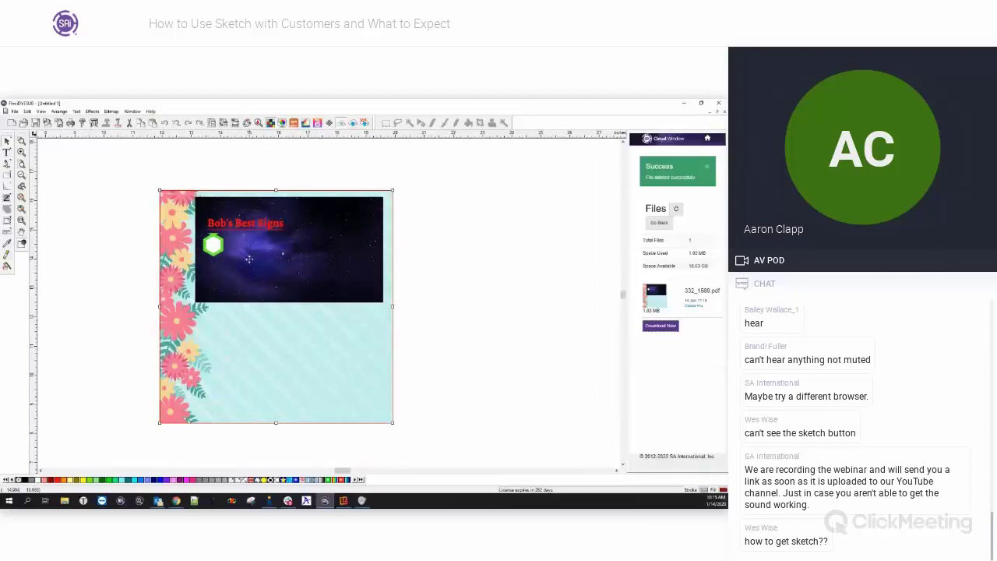
pyautogui.rightClick(327, 258)
pyautogui.click(353, 417)
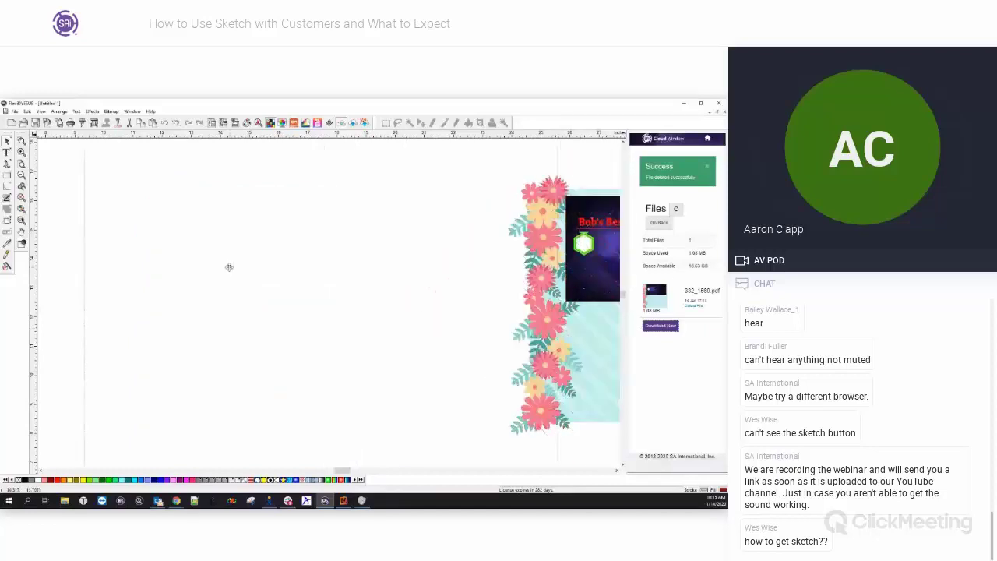
# Move the galaxy image to the right, off the design.
pyautogui.rightClick(253, 258)
pyautogui.rightClick(326, 260)
pyautogui.click(495, 230)
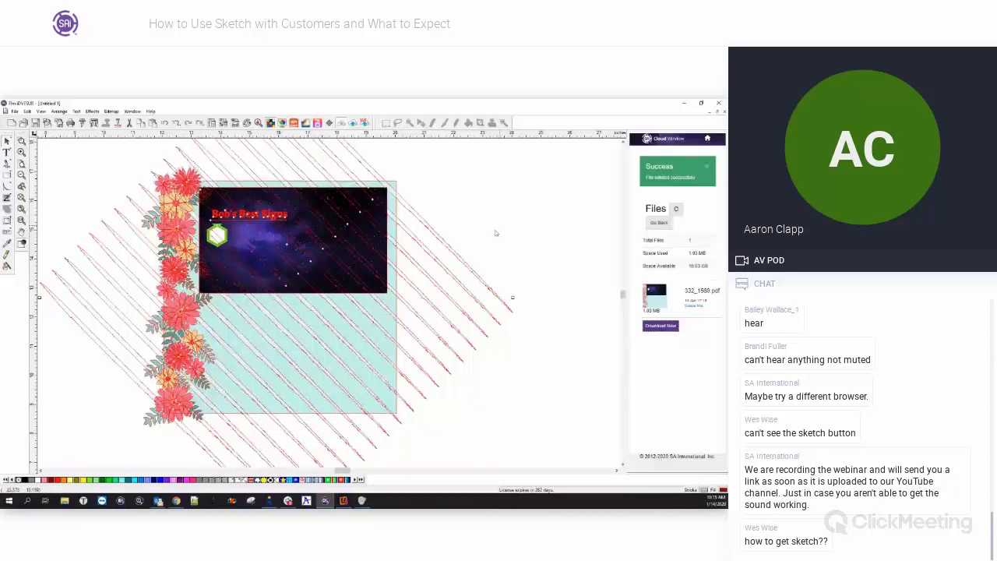
pyautogui.click(358, 211)
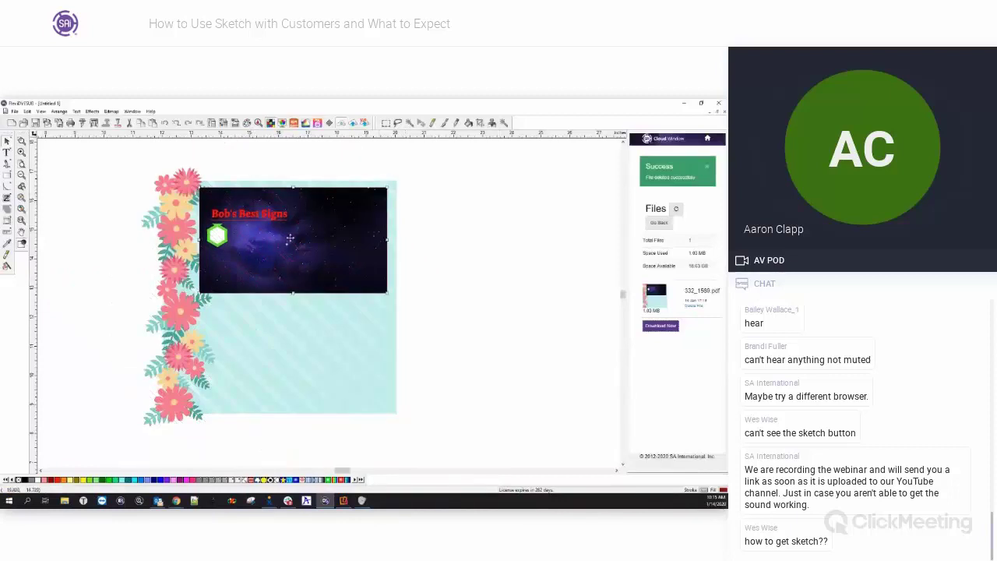
pyautogui.moveTo(284, 238); pyautogui.dragTo(495, 235)
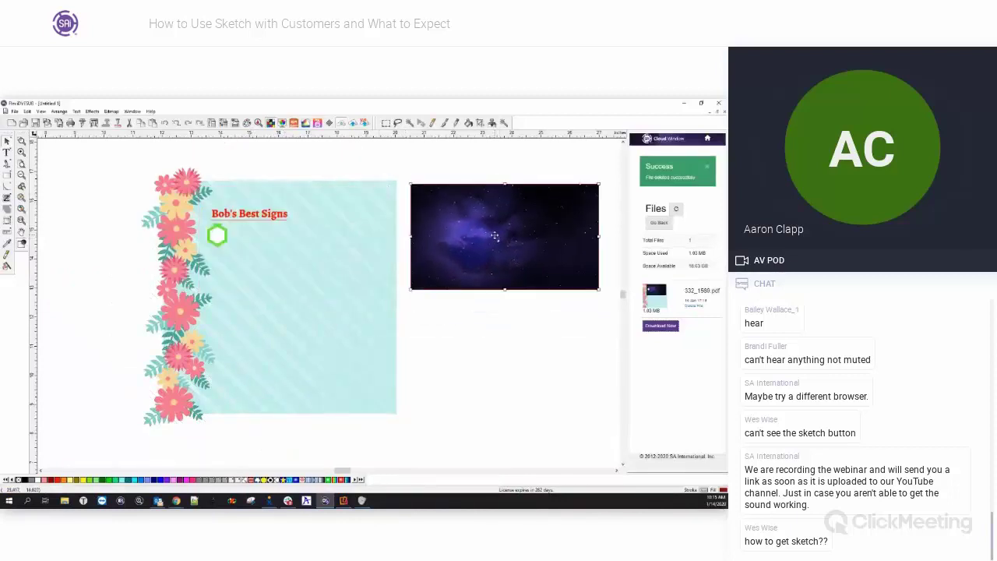
# Move the red title text below the galaxy image and shift the teal rectangle right.
pyautogui.click(248, 221)
pyautogui.moveTo(248, 220); pyautogui.dragTo(445, 309)
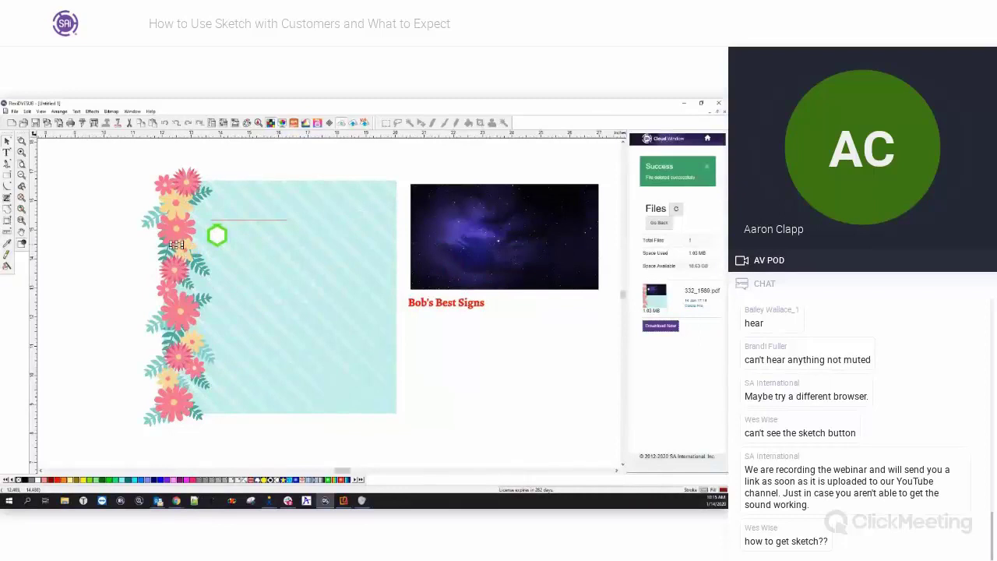
pyautogui.moveTo(234, 255); pyautogui.dragTo(316, 258)
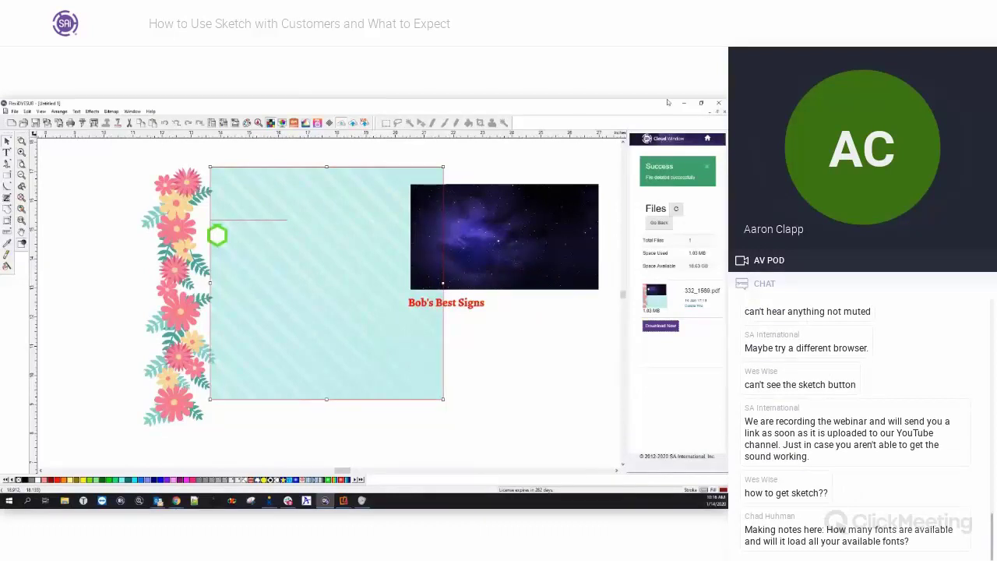
# On the mirrored phone, add a white starburst and red shape in SAi Sketch, then return to FlexiSIGN.
pyautogui.click(683, 102)
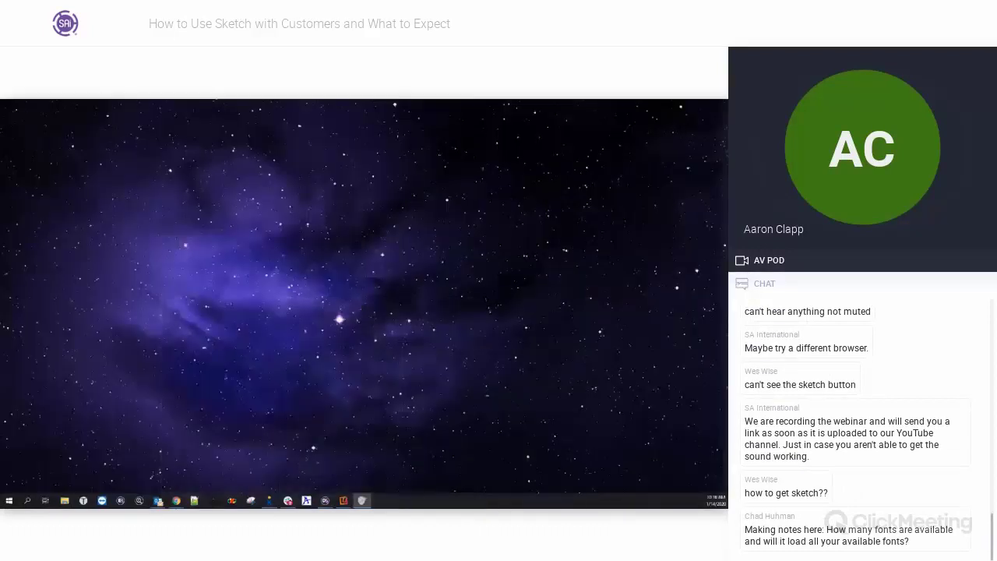
pyautogui.click(343, 500)
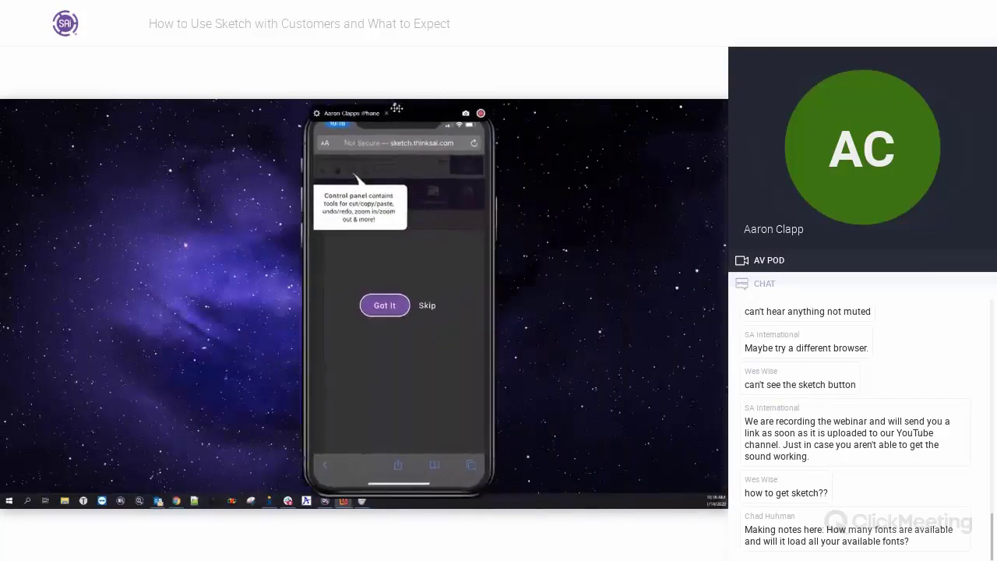
pyautogui.moveTo(308, 107); pyautogui.dragTo(334, 109)
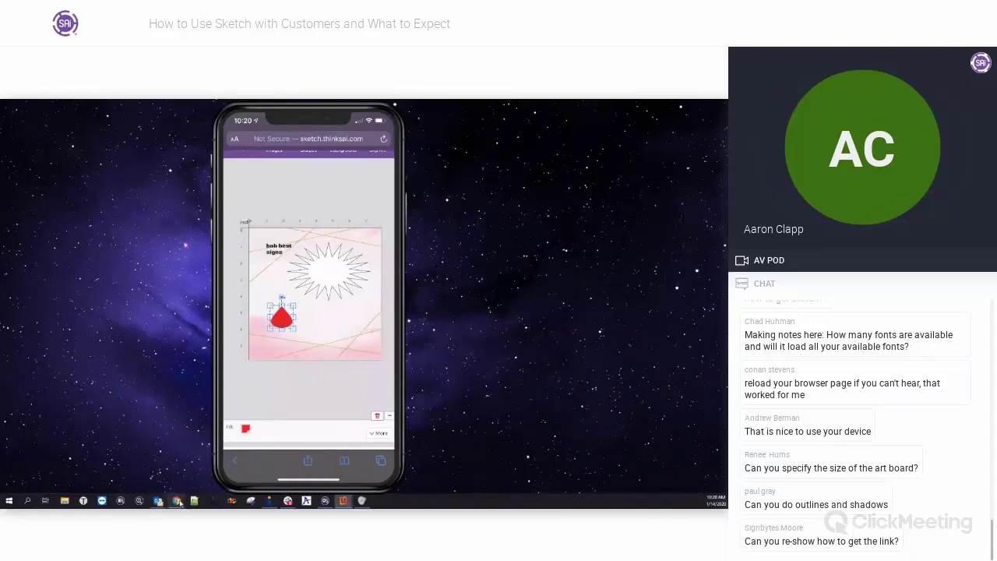
pyautogui.click(326, 501)
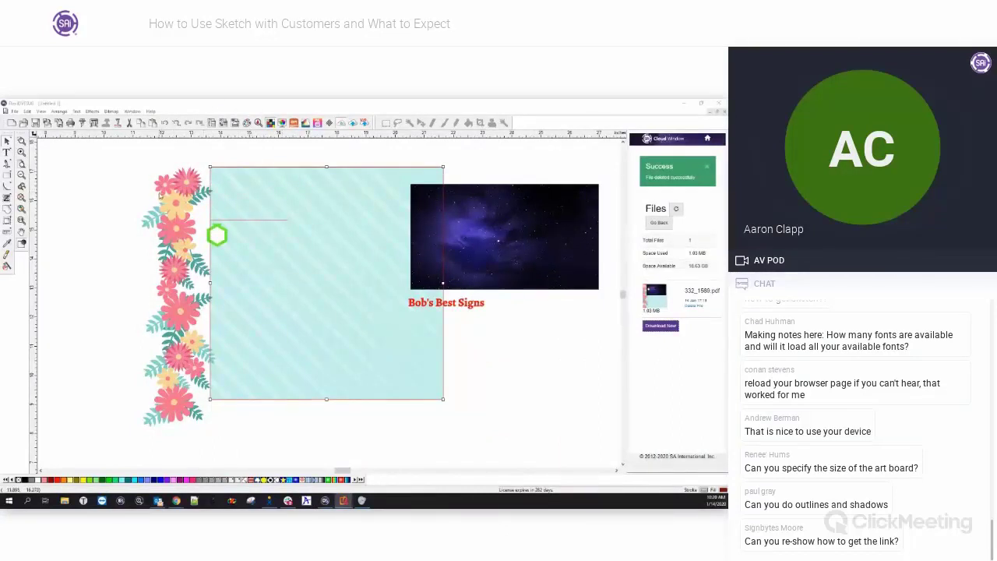
# Select everything on the FlexiSIGN canvas with Ctrl+A and delete the old design.
pyautogui.click(142, 163)
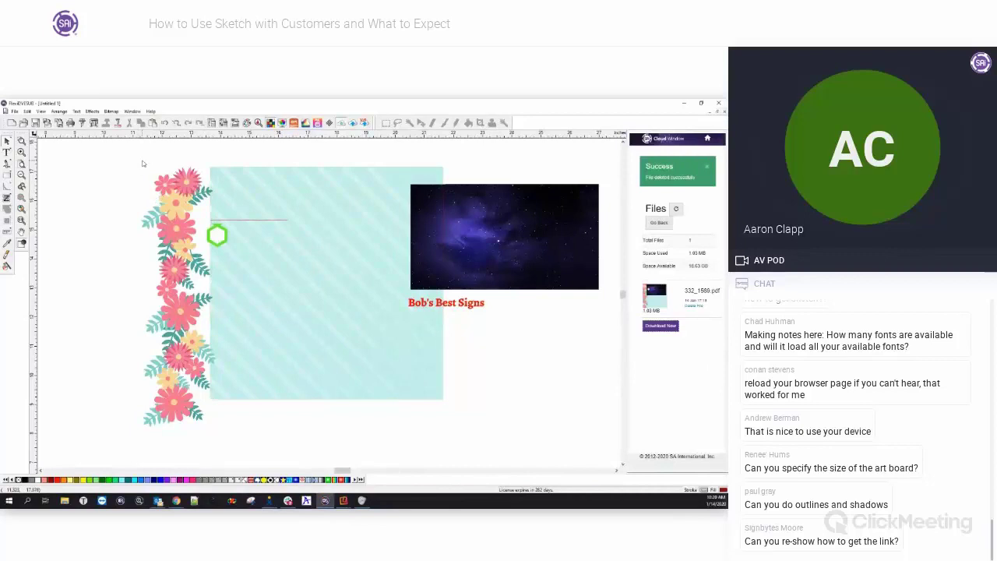
pyautogui.hotkey('ctrl', 'a')
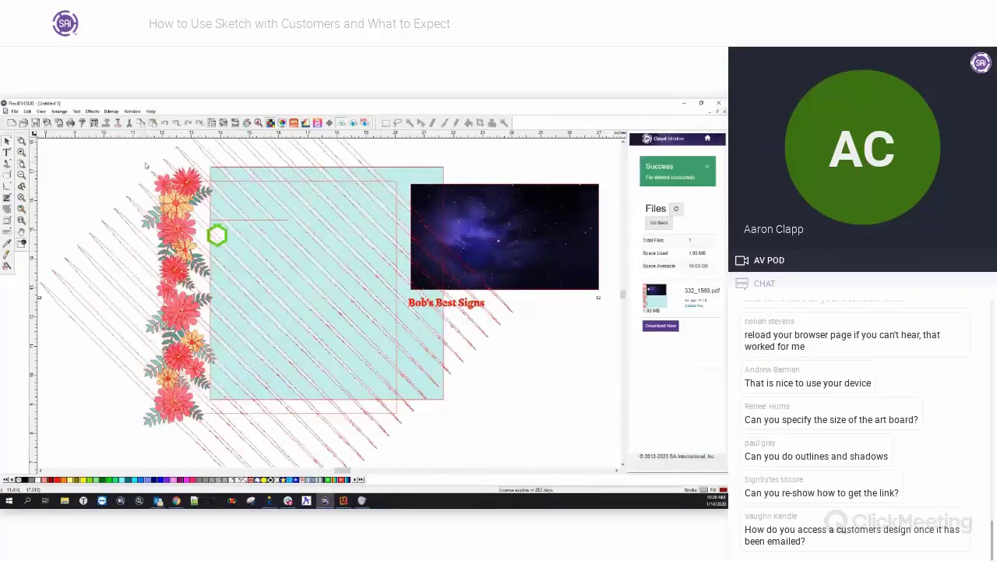
pyautogui.press('Delete')
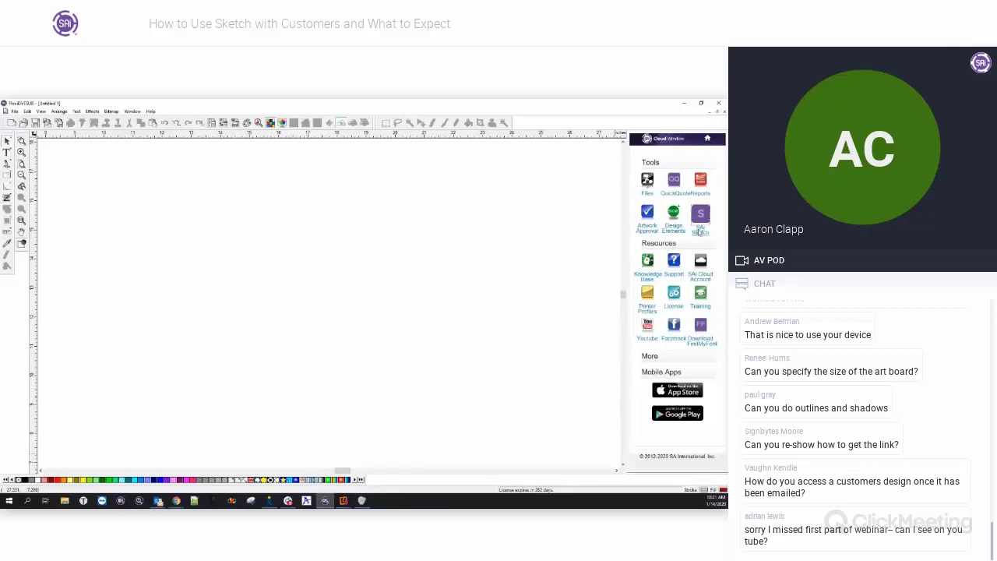
pyautogui.click(699, 232)
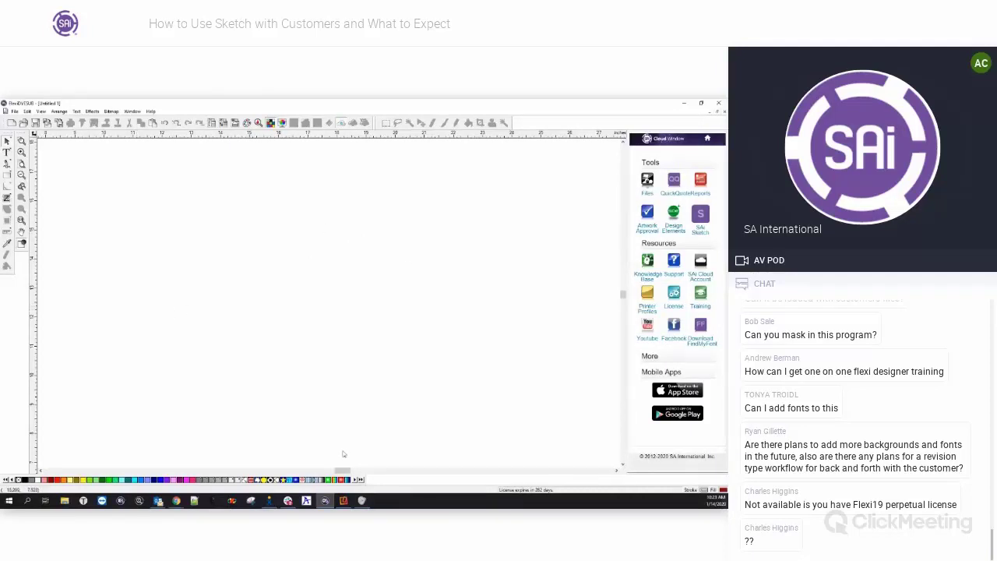
pyautogui.moveTo(176, 501)
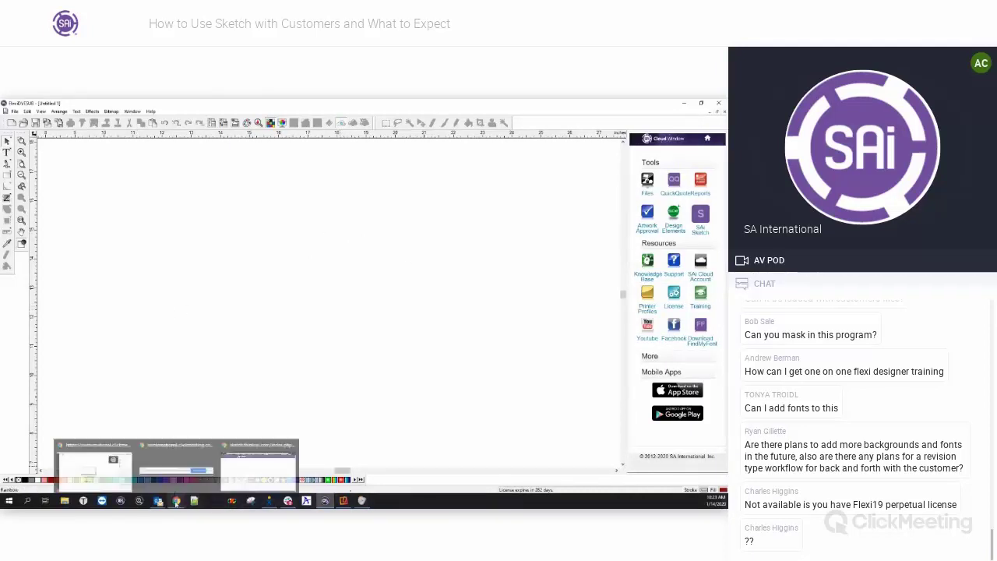
# Open SAi Sketch from the e-mail link and dismiss the introductory tour.
pyautogui.click(234, 465)
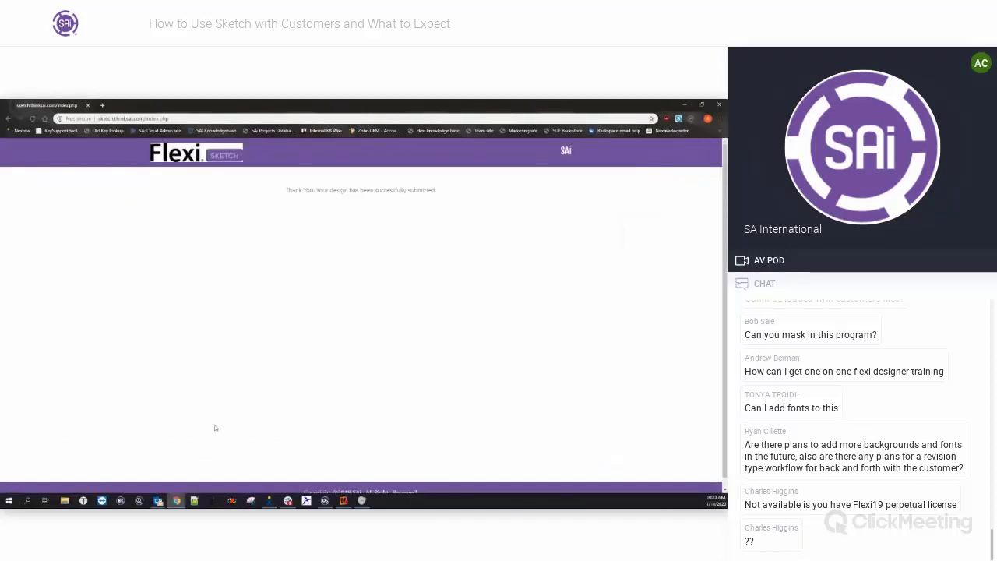
pyautogui.moveTo(158, 501)
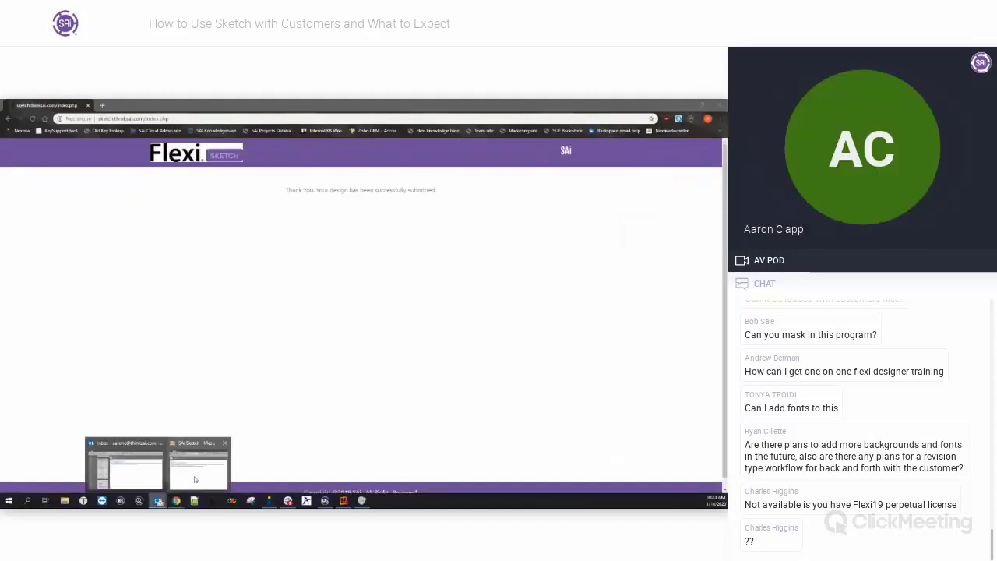
pyautogui.click(195, 477)
pyautogui.click(219, 258)
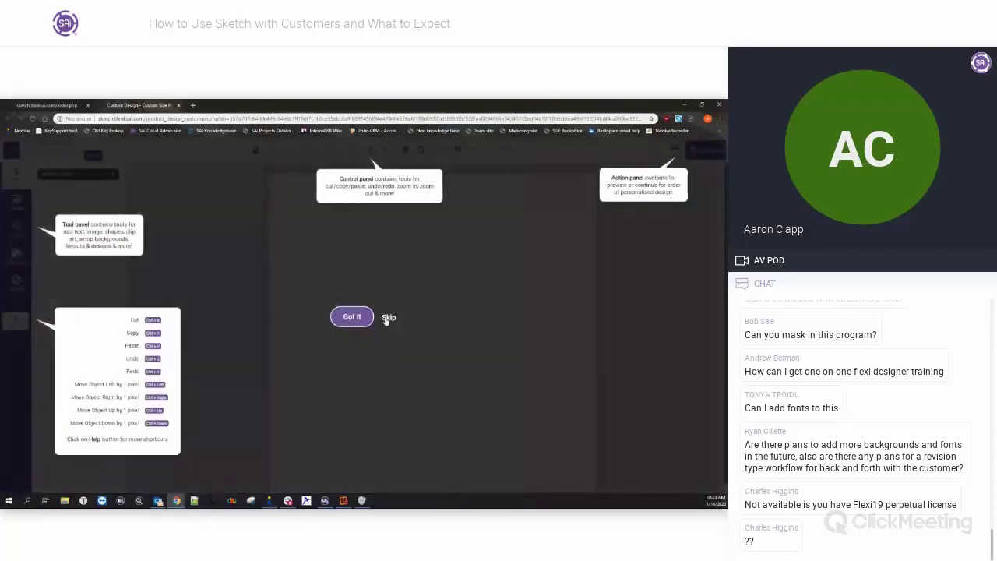
pyautogui.click(388, 318)
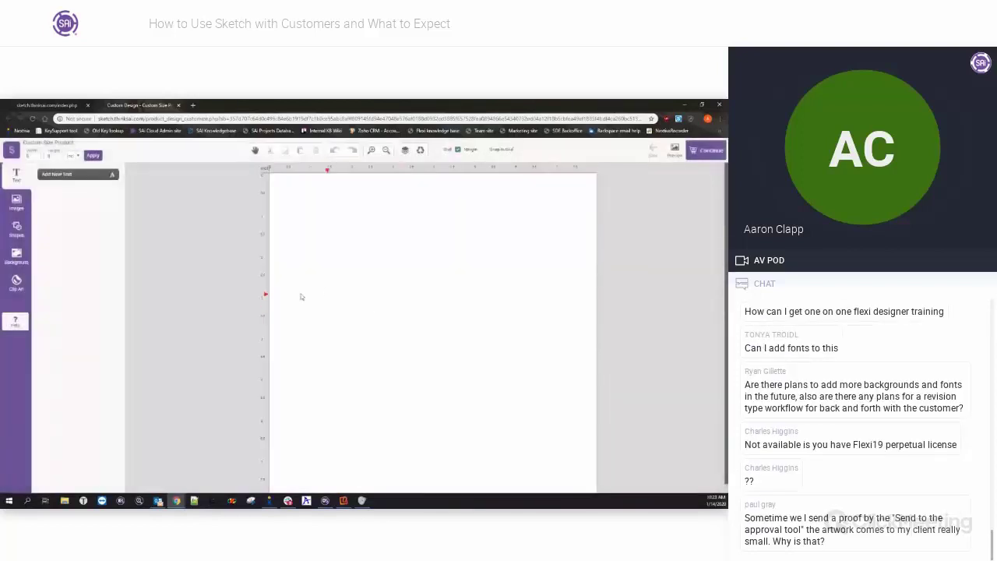
# Enter a new page width, apply it, and zoom out to view the whole page.
pyautogui.click(35, 157)
pyautogui.write('0')
pyautogui.press('Tab')
pyautogui.click(93, 156)
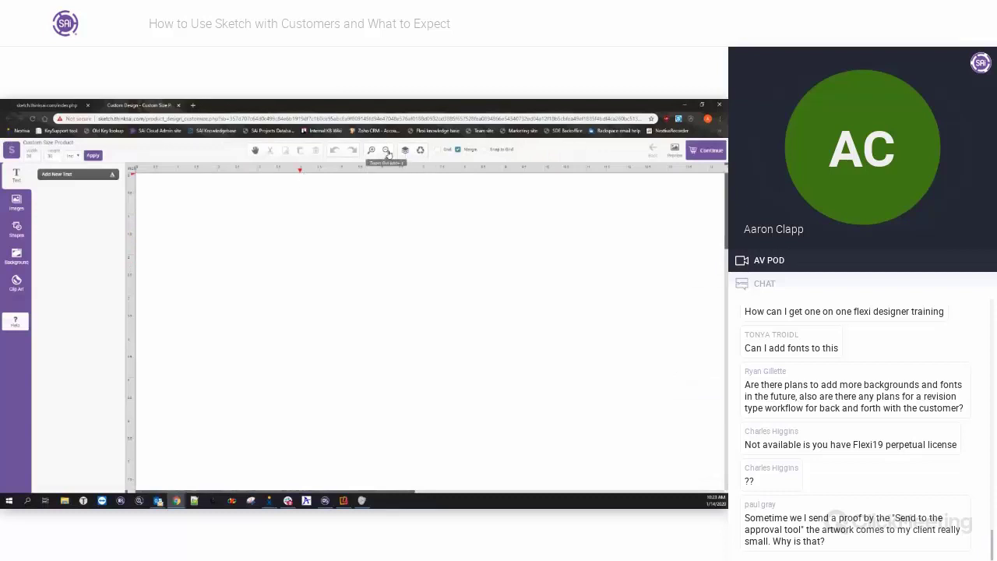
pyautogui.click(388, 151)
pyautogui.click(388, 151)
pyautogui.click(387, 151)
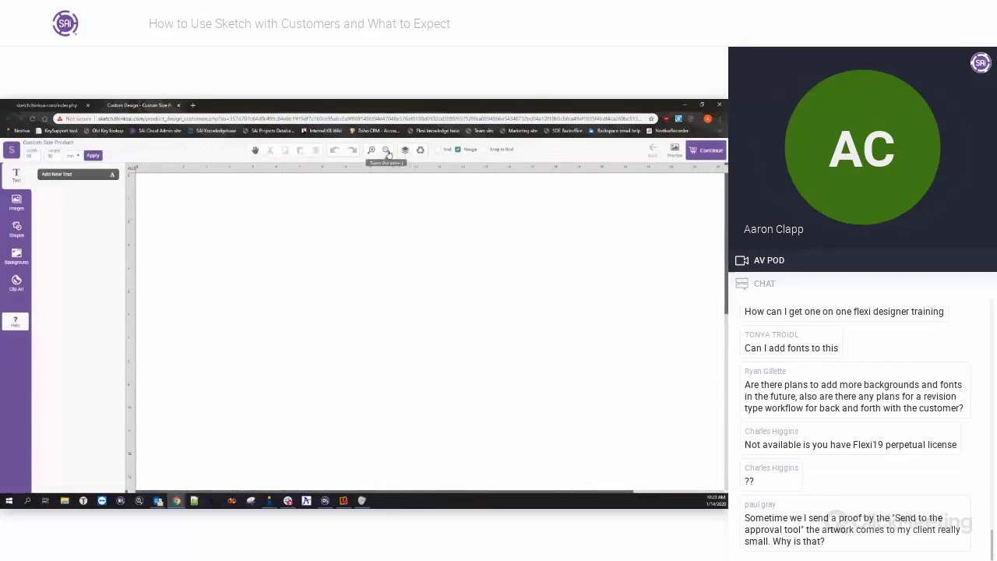
pyautogui.click(387, 151)
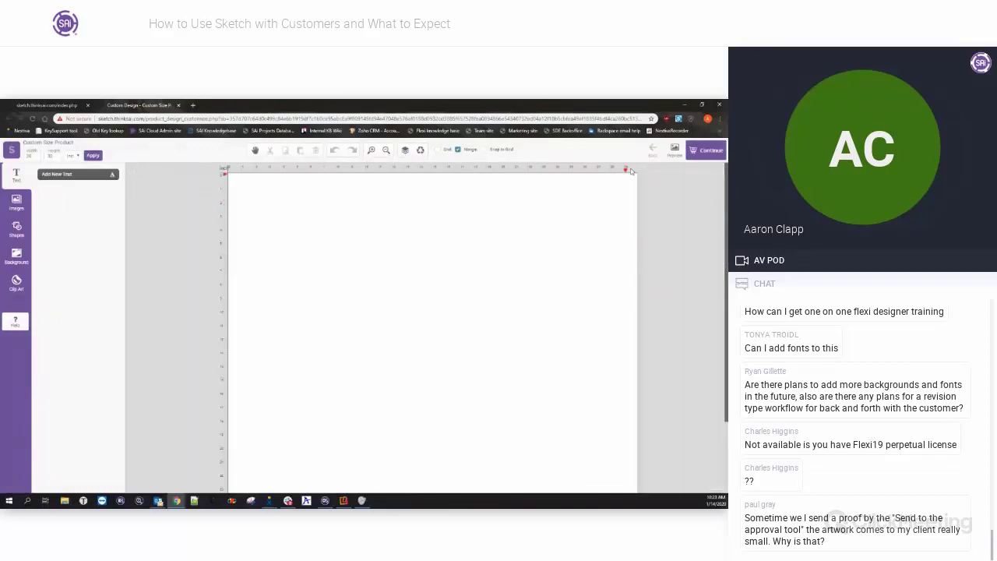
pyautogui.scroll(-2, 325, 353)
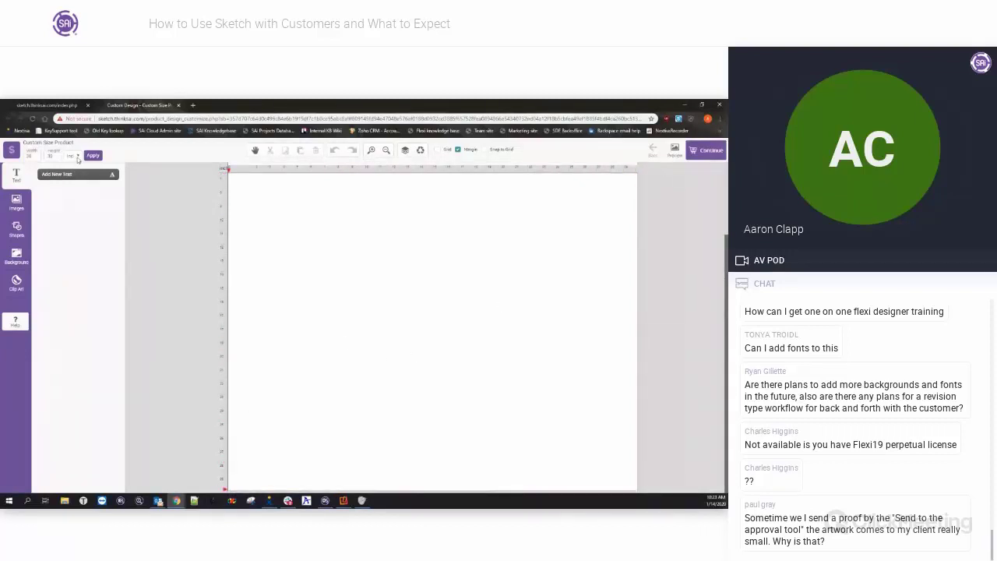
pyautogui.click(78, 158)
# Add a rounded rectangle from the Shapes library and look at its colour palette.
pyautogui.click(145, 158)
pyautogui.click(16, 230)
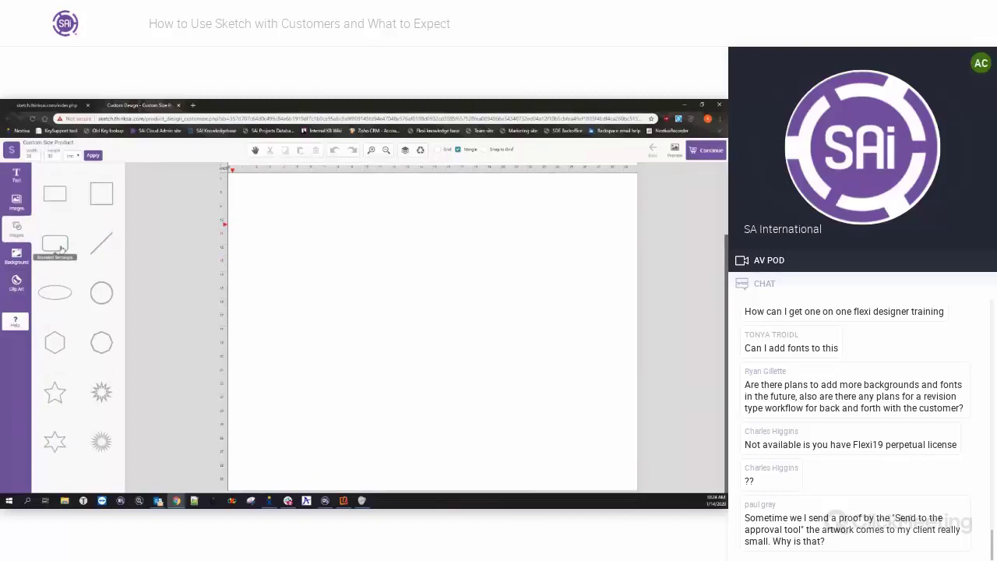
pyautogui.click(54, 243)
pyautogui.moveTo(489, 366); pyautogui.dragTo(513, 308)
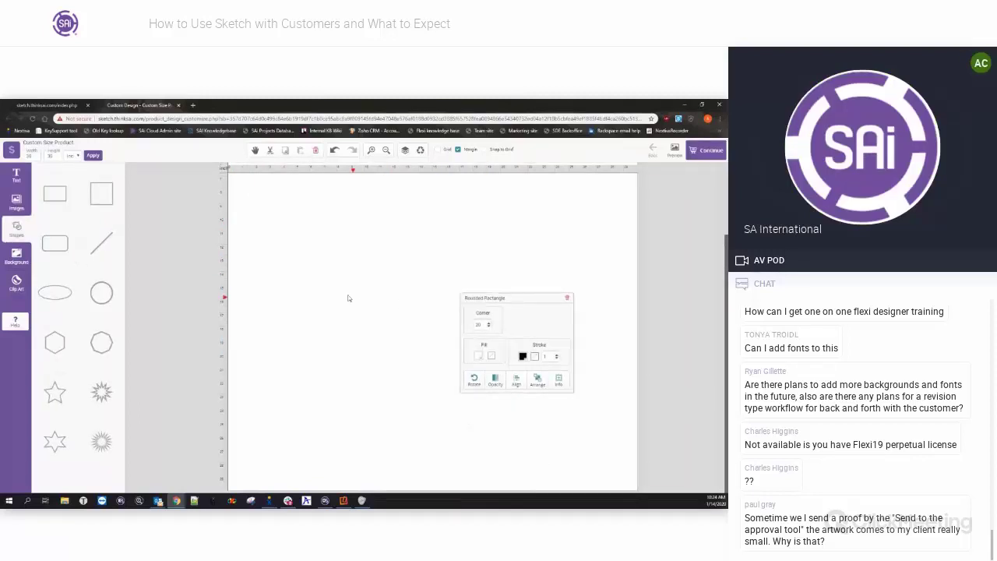
pyautogui.click(523, 357)
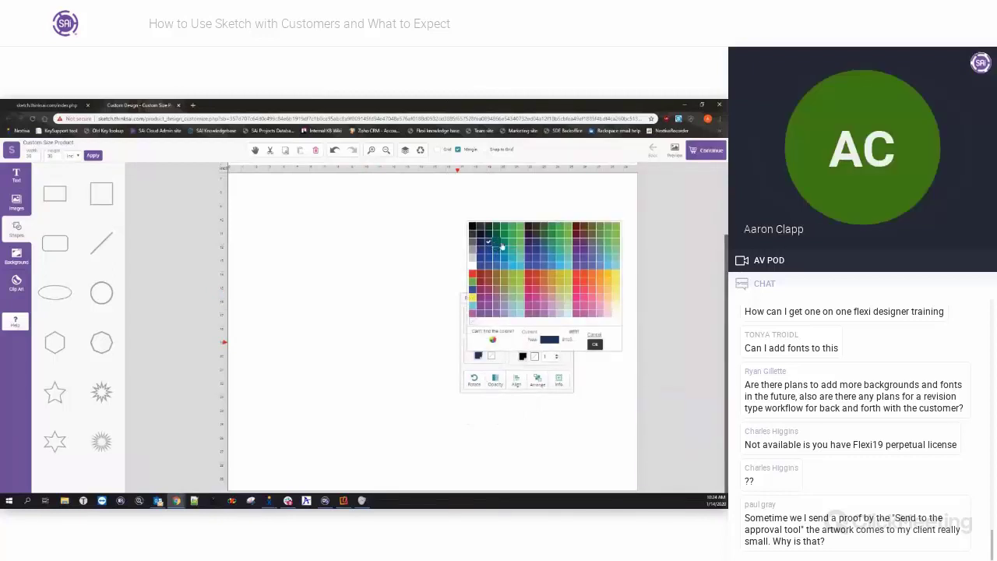
pyautogui.click(409, 295)
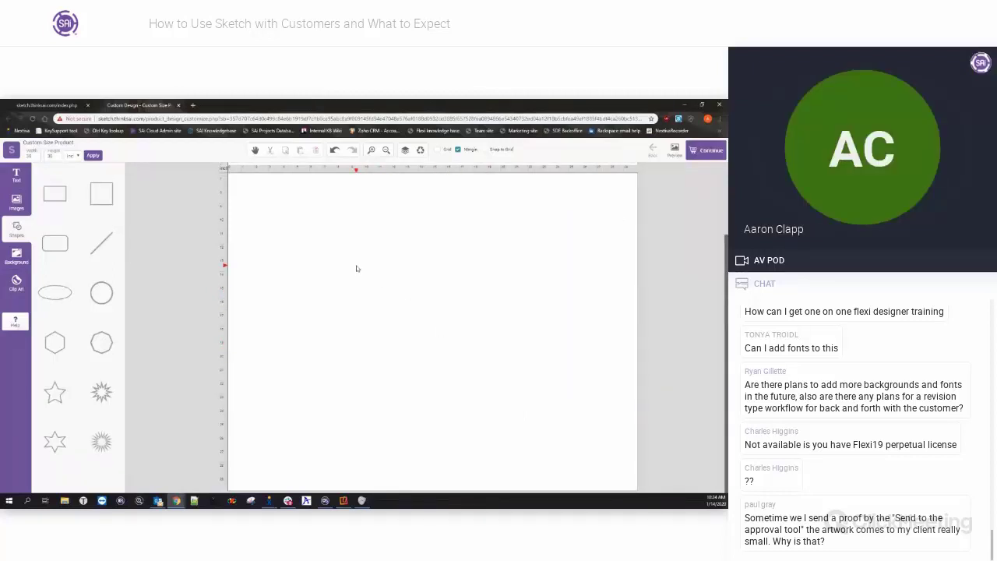
# Add another rounded rectangle and apply the changed page size.
pyautogui.click(62, 244)
pyautogui.moveTo(500, 298); pyautogui.dragTo(552, 267)
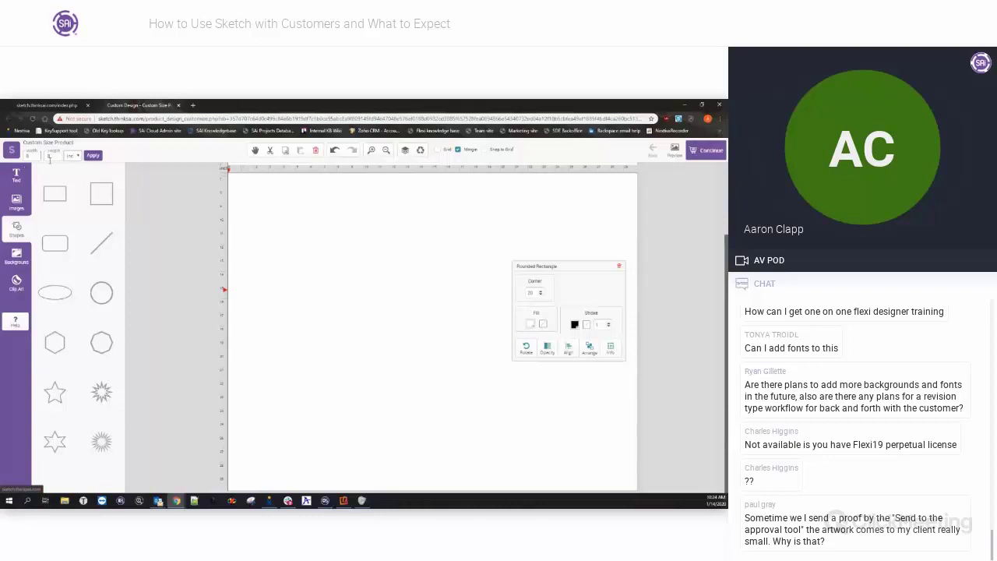
pyautogui.click(93, 155)
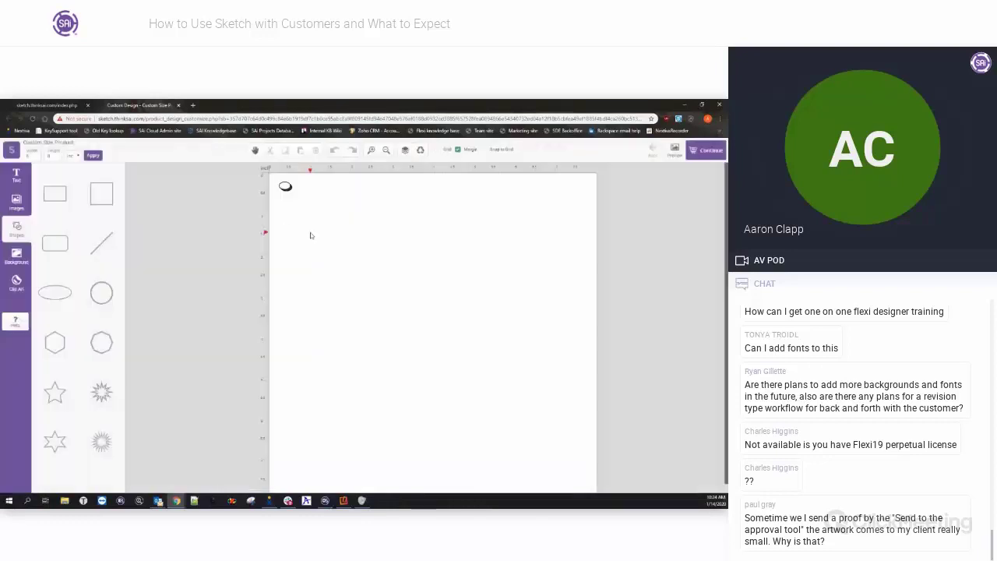
# Delete the small oval at the page's top-left and add a circle.
pyautogui.click(286, 187)
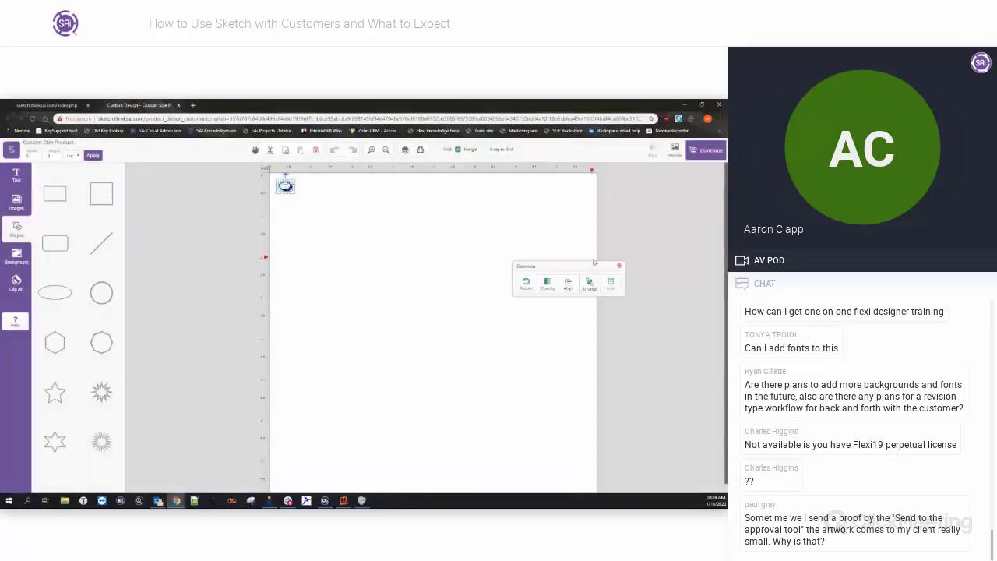
pyautogui.click(613, 281)
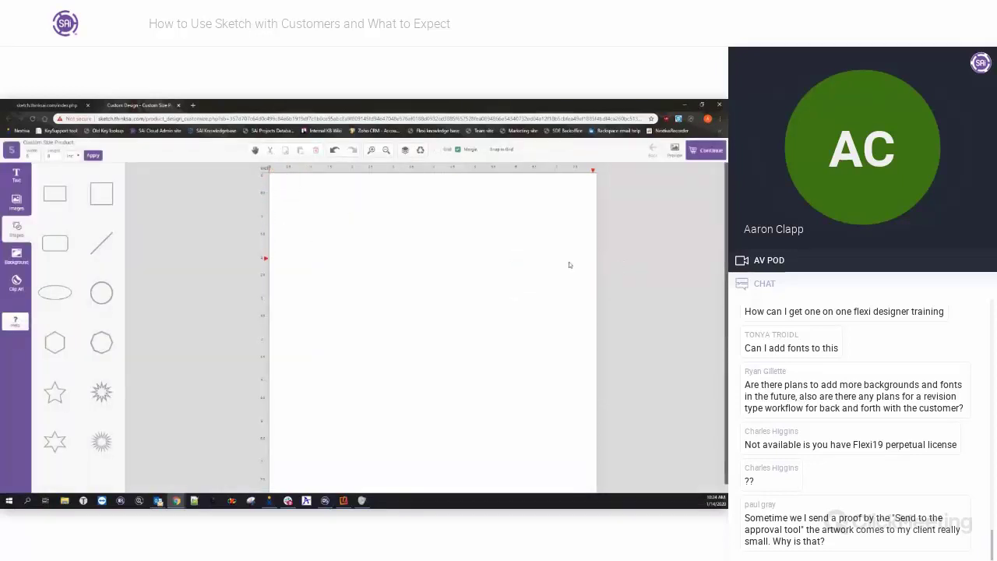
pyautogui.click(101, 292)
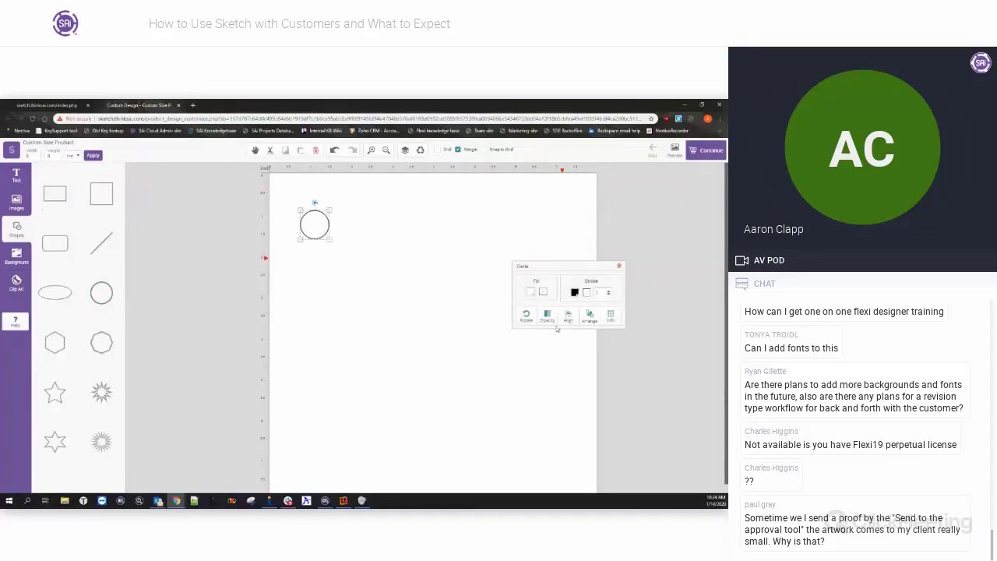
# Move the circle down and right, fill it black, and lower its opacity slightly.
pyautogui.moveTo(315, 226); pyautogui.dragTo(353, 276)
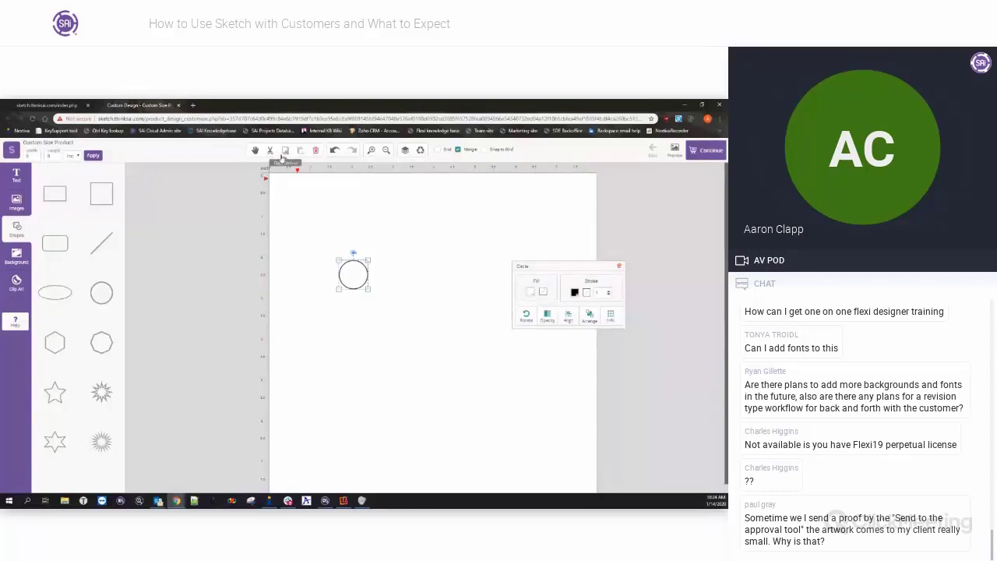
pyautogui.moveTo(576, 266); pyautogui.dragTo(575, 210)
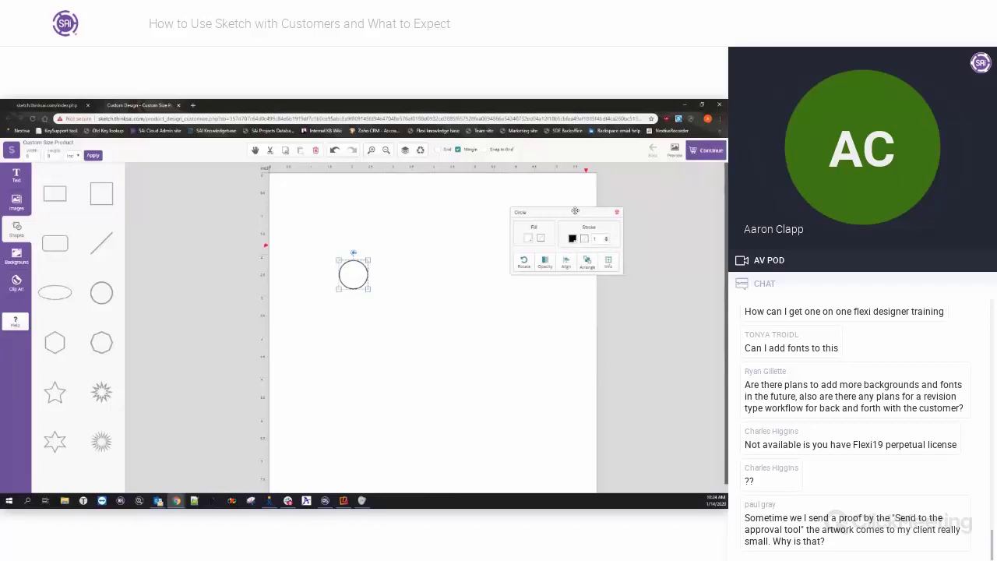
pyautogui.click(545, 265)
pyautogui.click(530, 239)
pyautogui.click(529, 249)
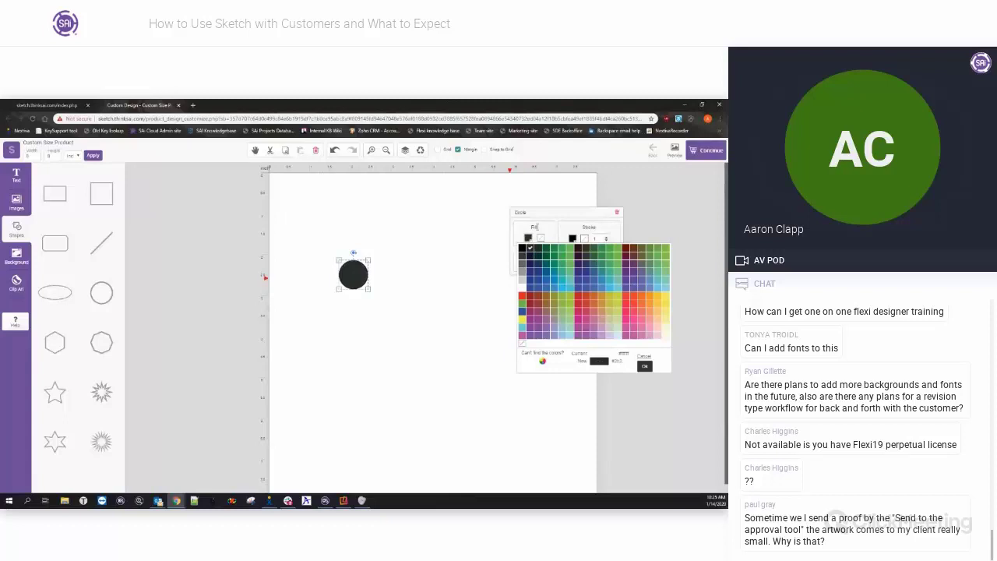
pyautogui.click(546, 265)
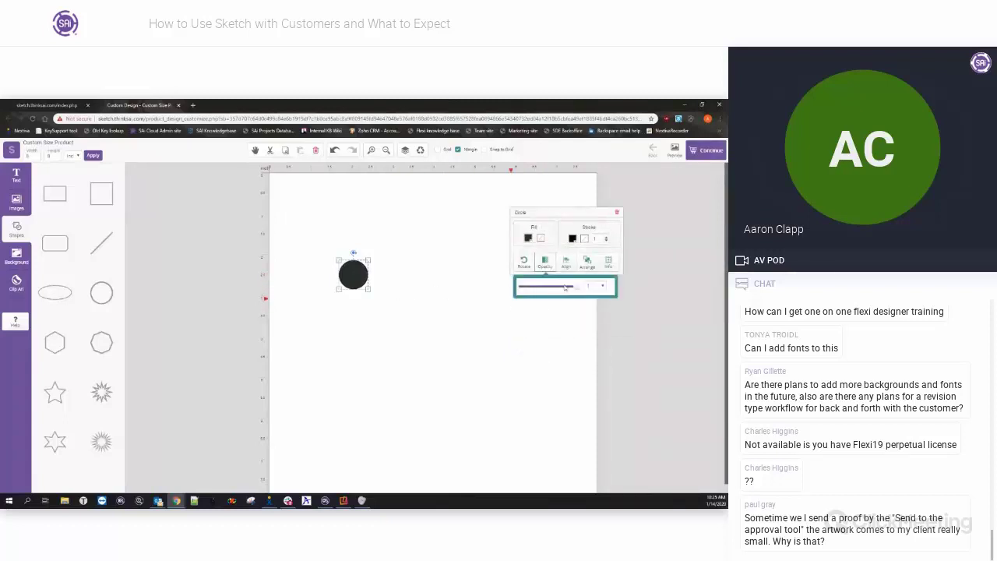
pyautogui.moveTo(576, 289)
pyautogui.mouseDown()
pyautogui.moveTo(542, 292)
pyautogui.moveTo(566, 290)
pyautogui.mouseUp()
pyautogui.moveTo(574, 289); pyautogui.dragTo(571, 287)
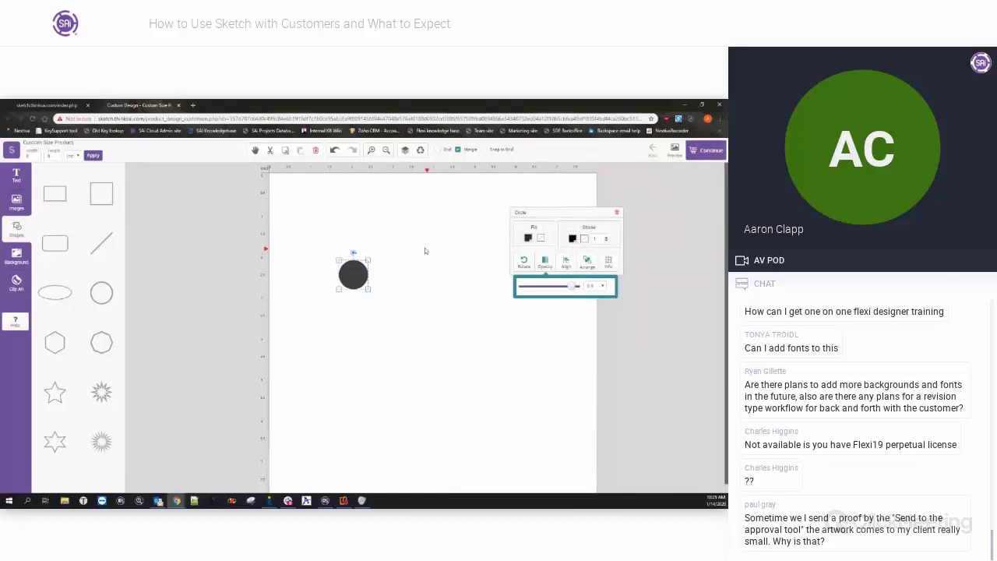
# Review the circle's Info, Align and Arrange options, then minimize Chrome and close Outlook over FlexiSIGN.
pyautogui.click(609, 264)
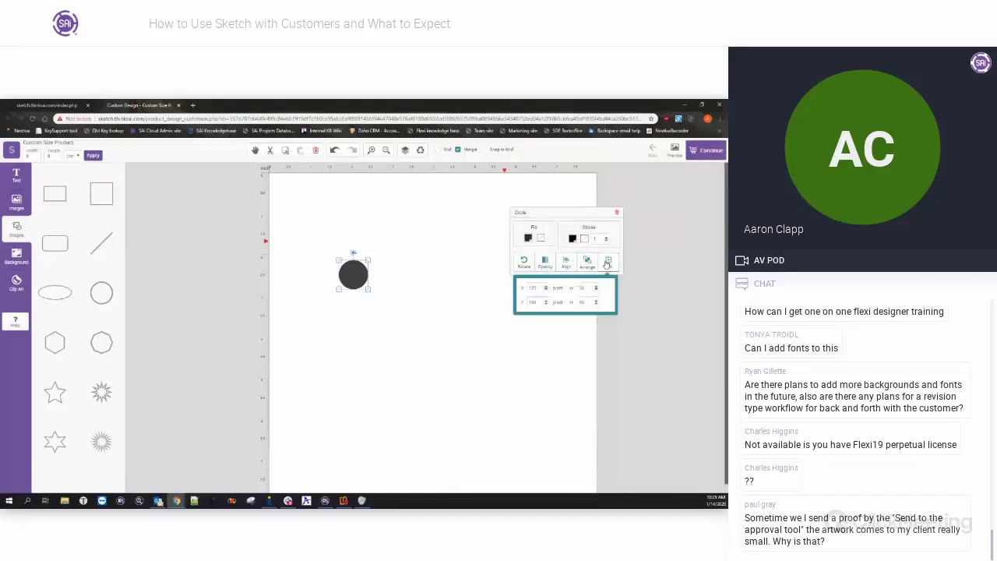
pyautogui.click(543, 263)
pyautogui.click(567, 262)
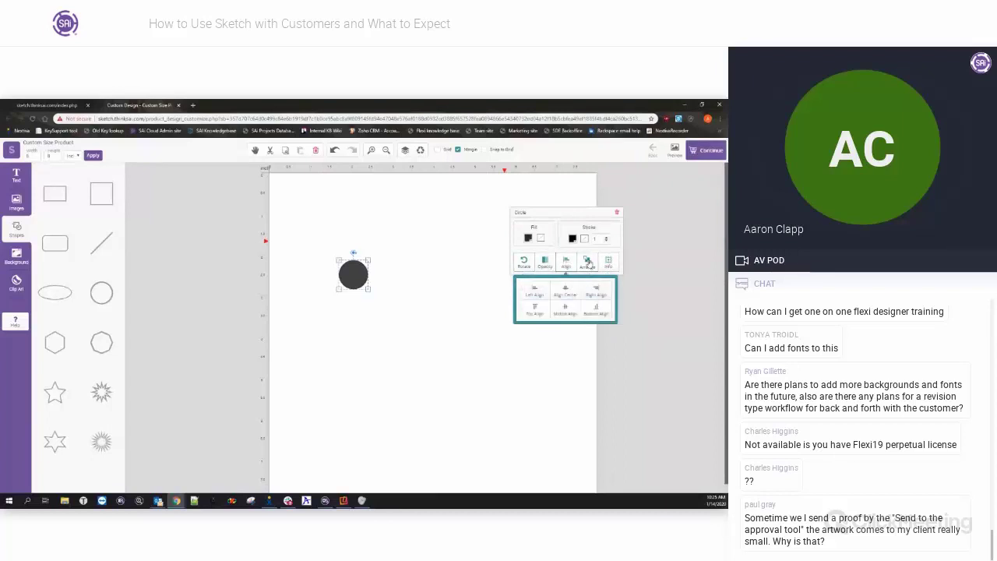
pyautogui.click(589, 262)
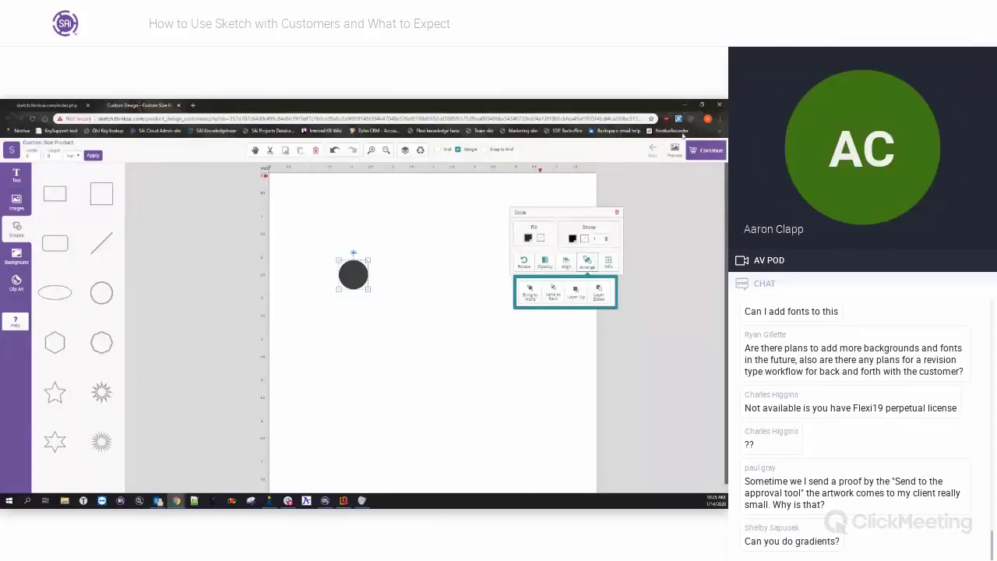
pyautogui.click(685, 106)
pyautogui.click(561, 105)
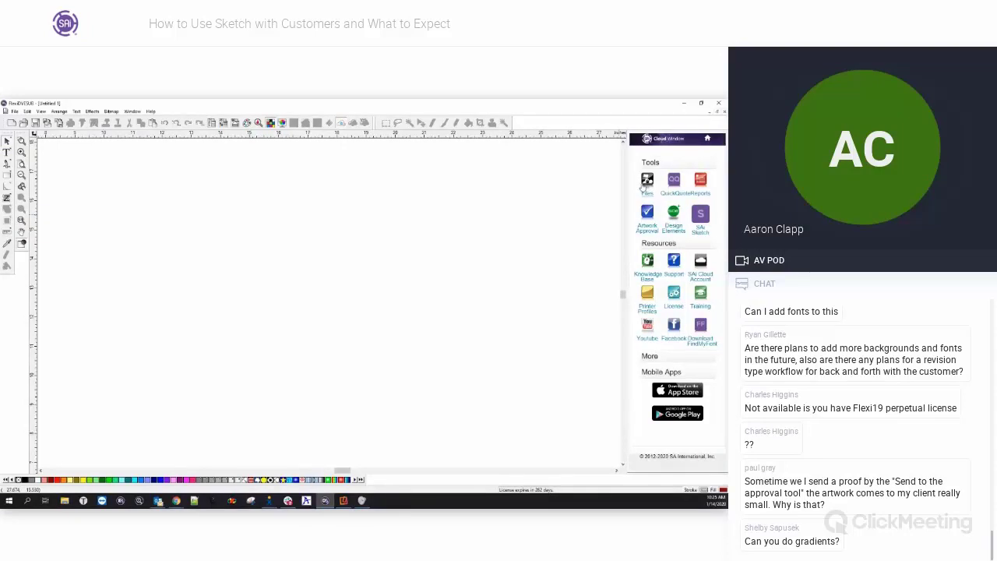
# Check FlexiSIGN's Cloud Files list, then return to Sketch and move the circle up and right.
pyautogui.click(647, 184)
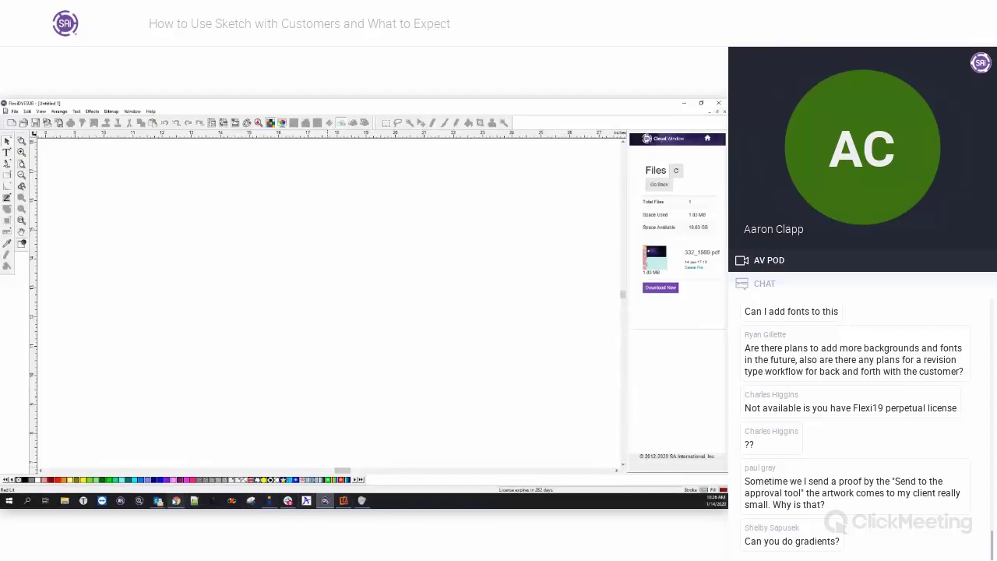
pyautogui.click(255, 482)
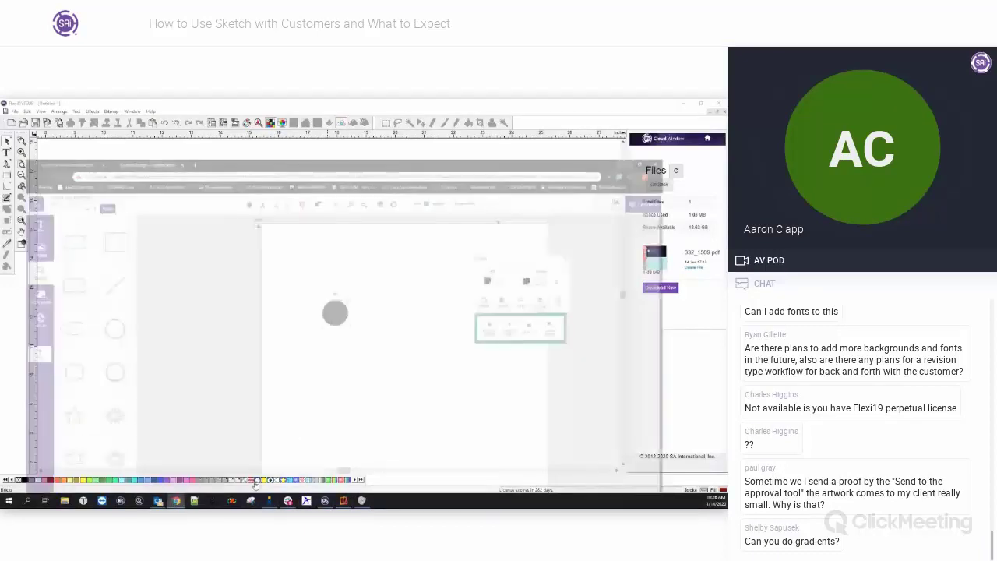
pyautogui.moveTo(352, 273); pyautogui.dragTo(393, 248)
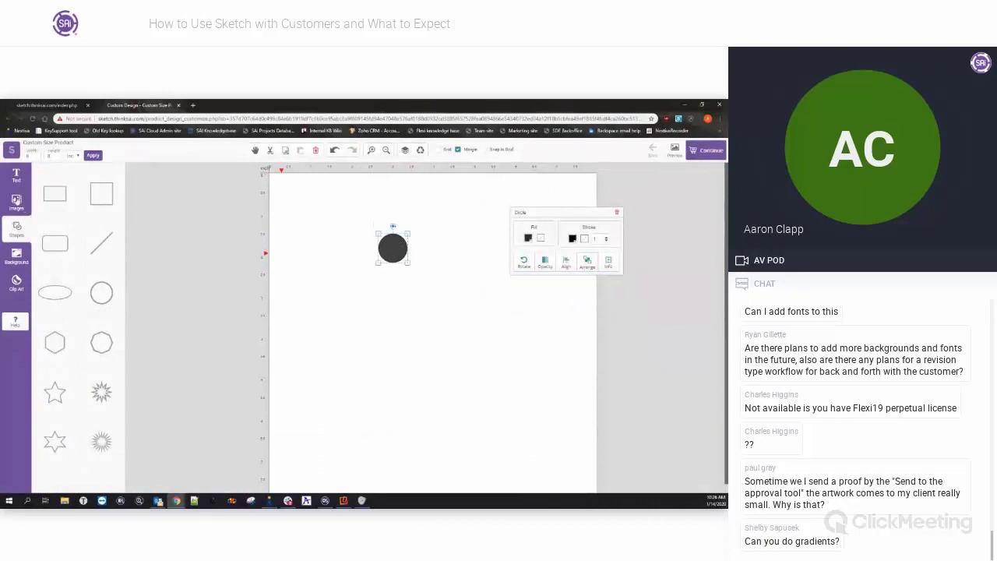
# Browse the background options and the black circle's fill colours, then bring up the Images panel.
pyautogui.click(19, 262)
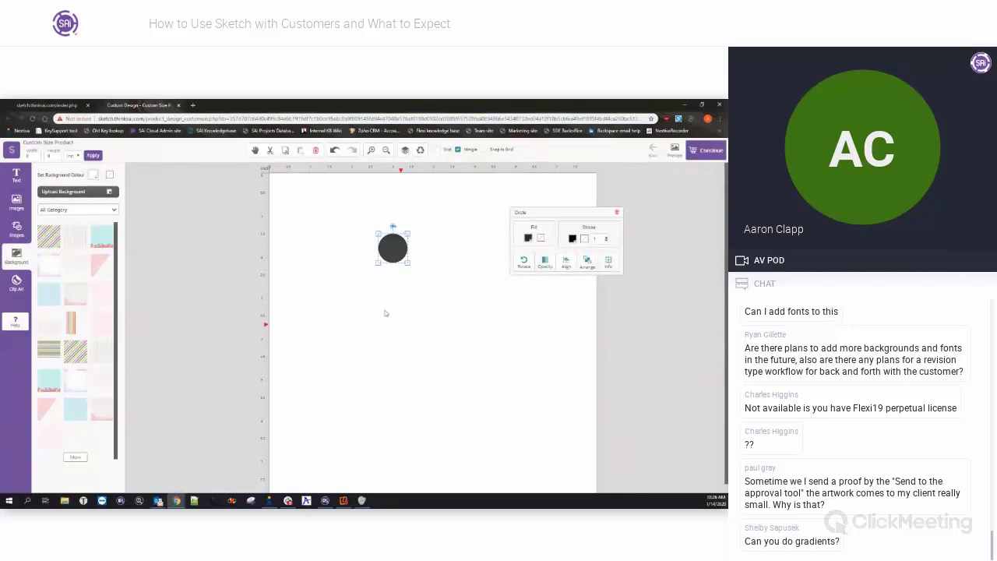
pyautogui.click(341, 240)
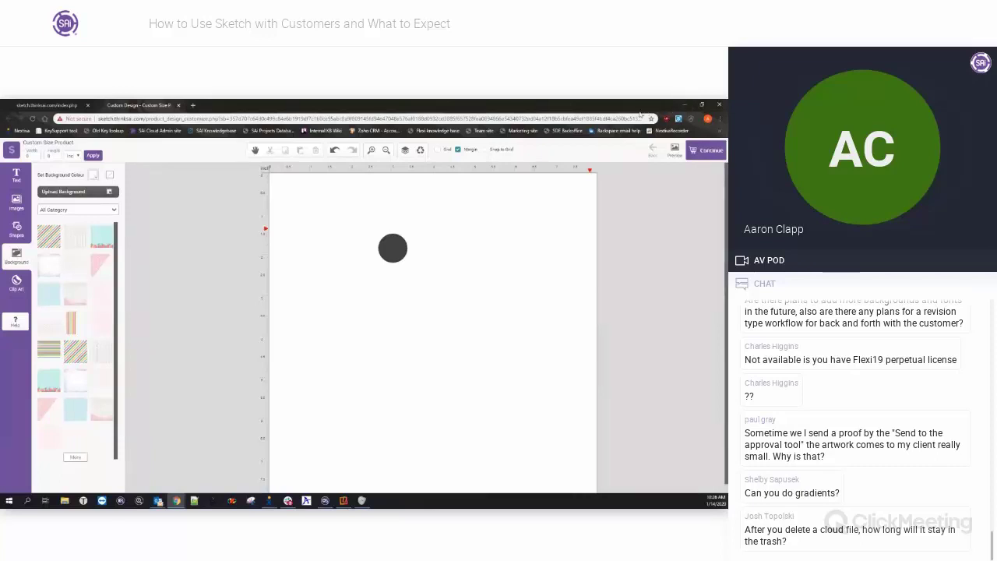
pyautogui.click(391, 249)
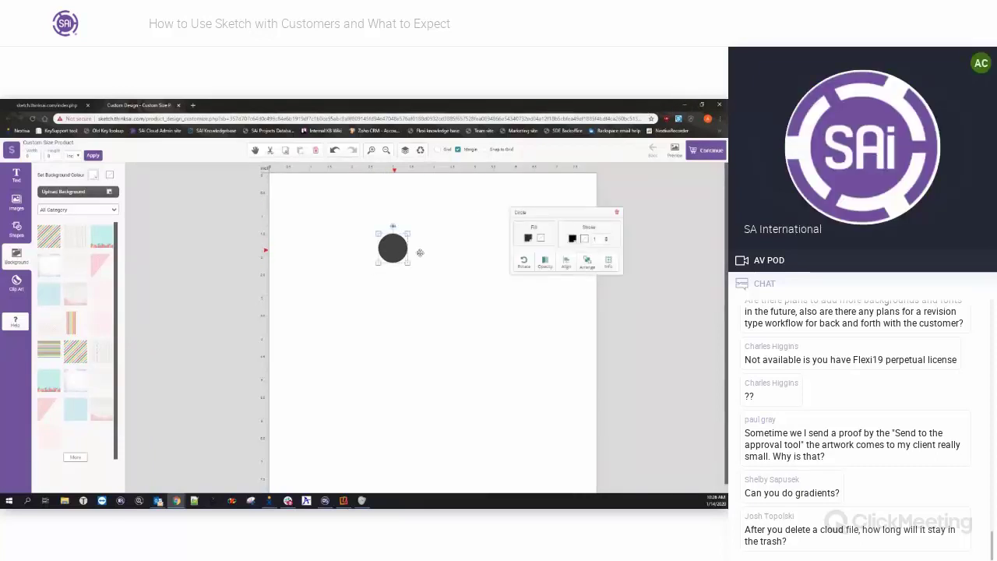
pyautogui.click(528, 238)
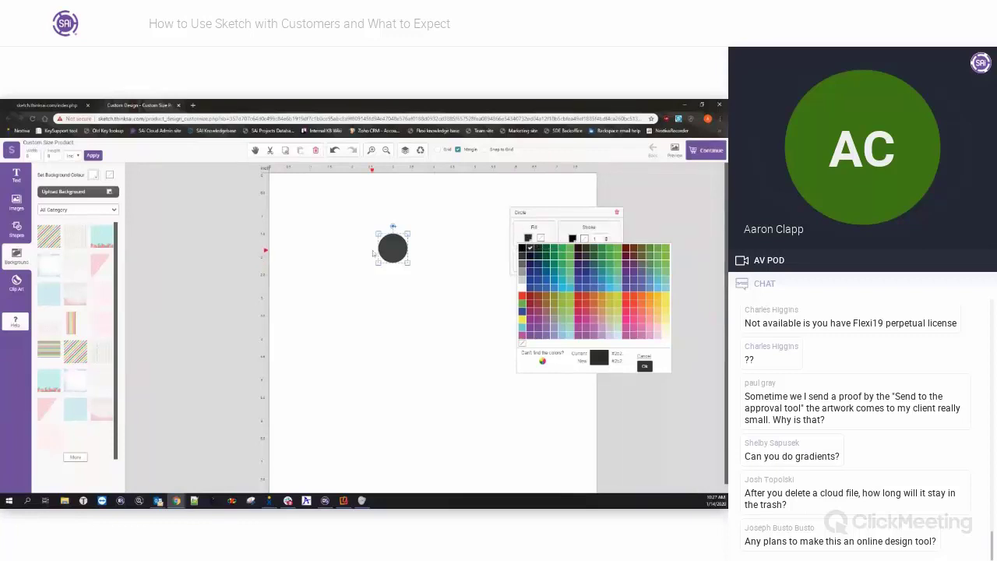
pyautogui.click(16, 202)
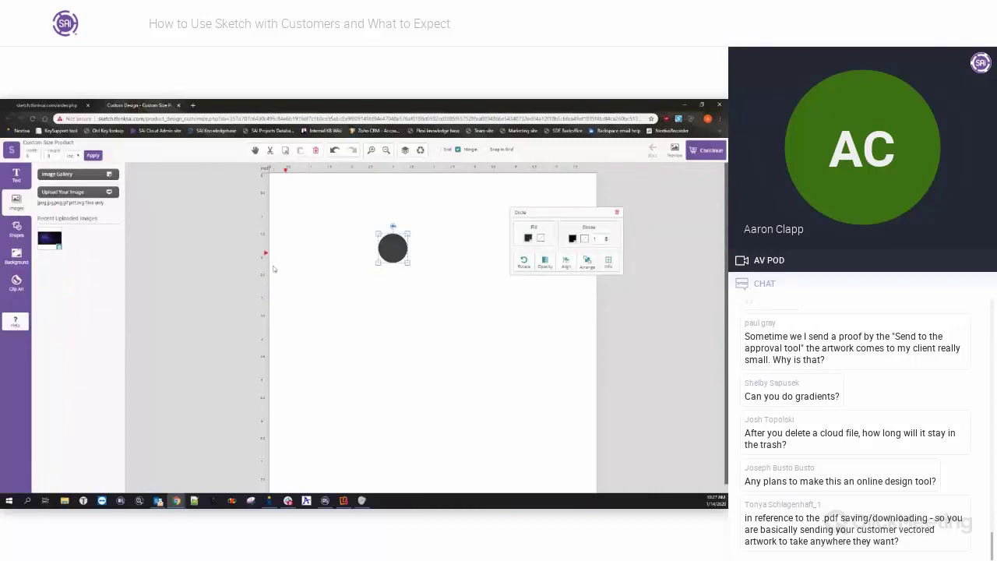
# Start an image upload from the Desktop, cancel it, and nudge the black circle left.
pyautogui.click(83, 194)
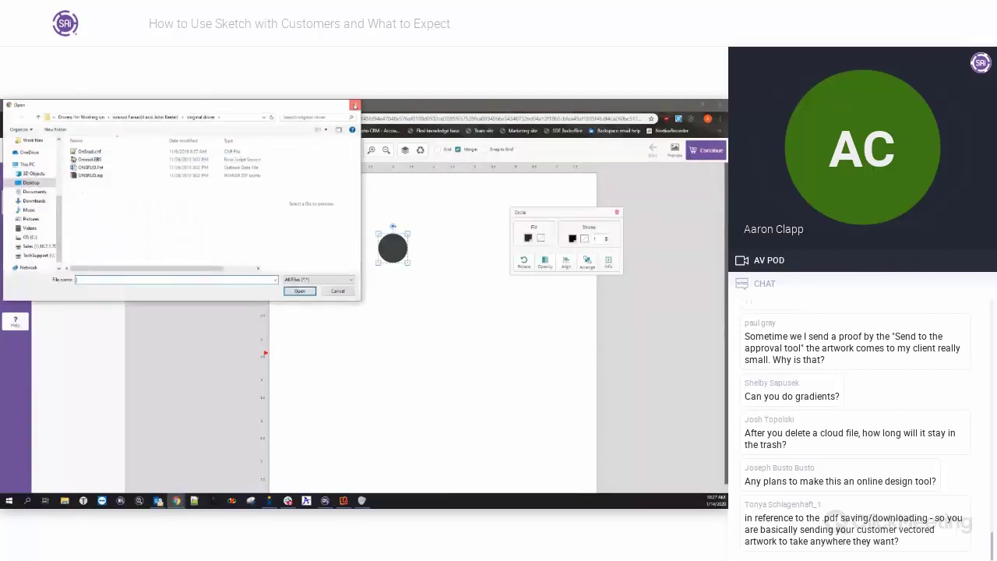
pyautogui.click(355, 104)
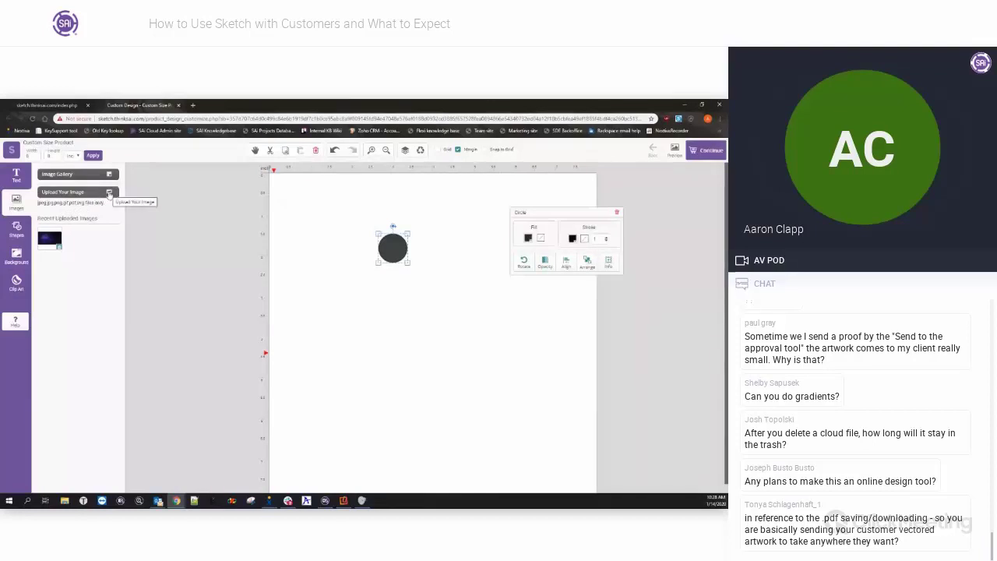
pyautogui.click(109, 193)
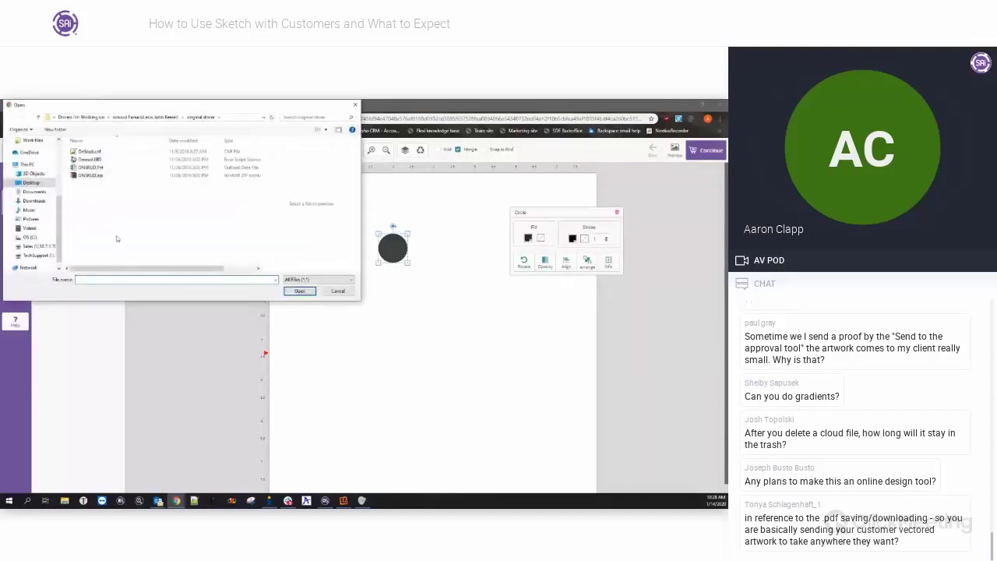
pyautogui.click(31, 182)
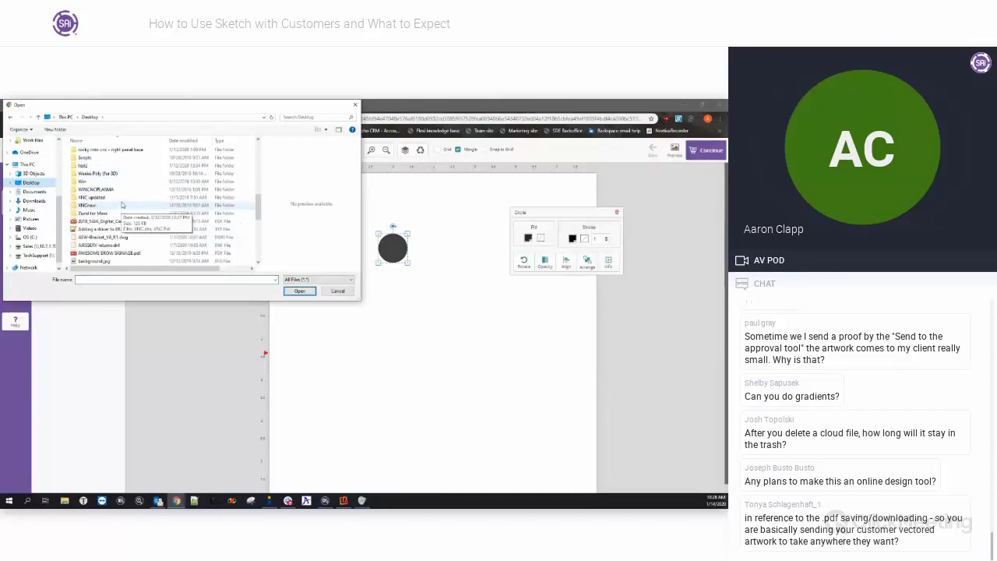
pyautogui.click(355, 105)
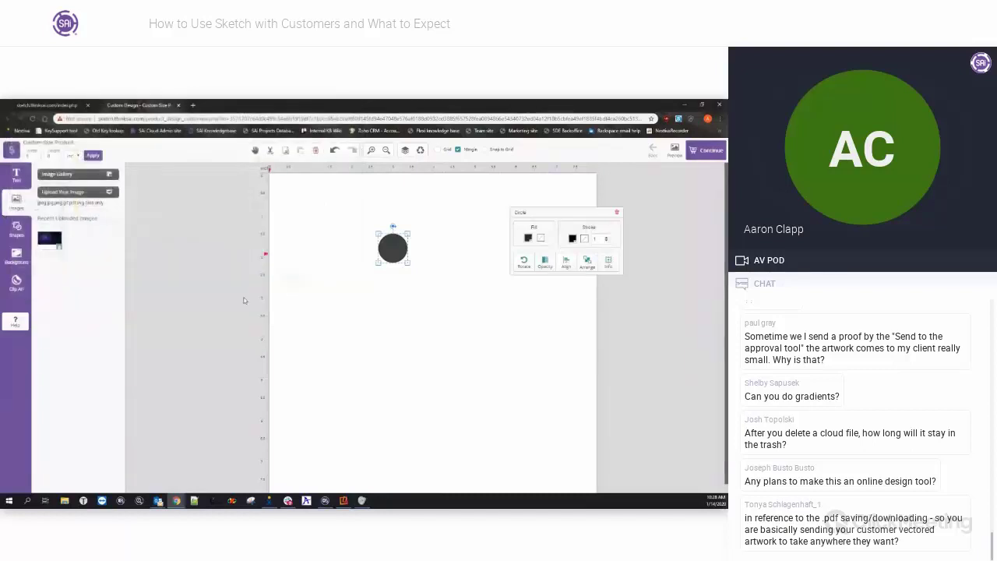
pyautogui.moveTo(393, 246); pyautogui.dragTo(359, 244)
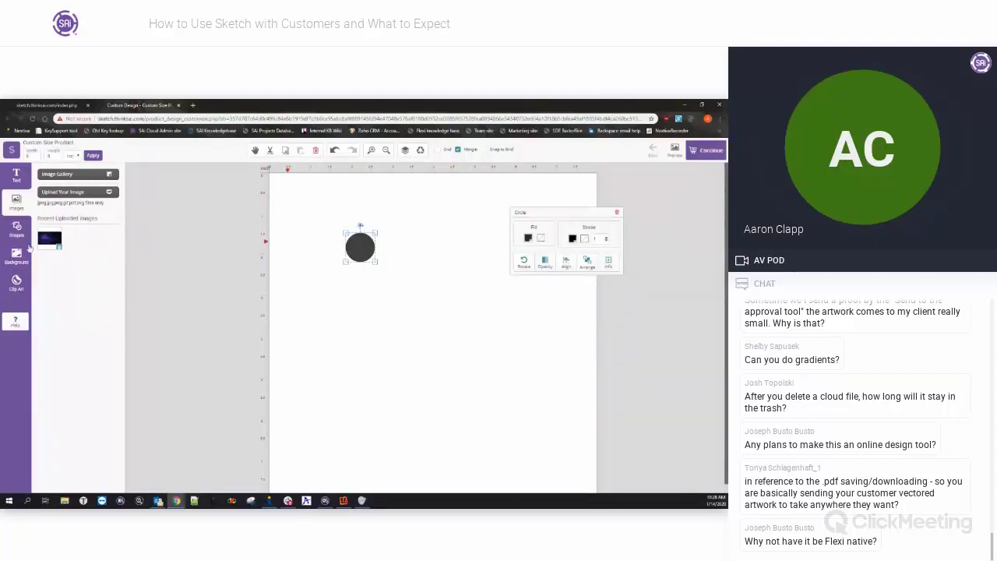
# Place the uploaded starry space image on the page and change the circle's stacking order above it.
pyautogui.moveTo(44, 240); pyautogui.dragTo(320, 253)
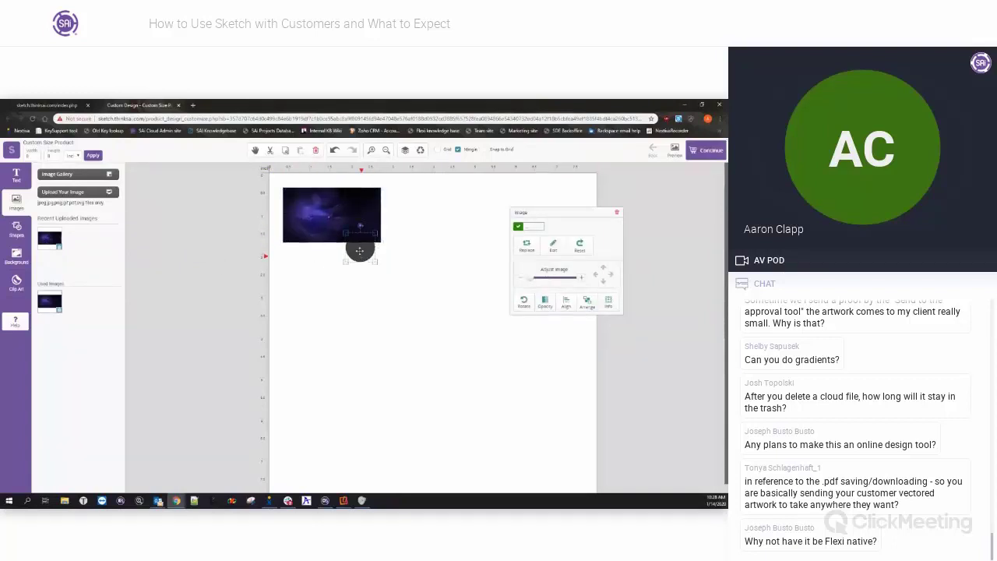
pyautogui.moveTo(360, 247); pyautogui.dragTo(363, 217)
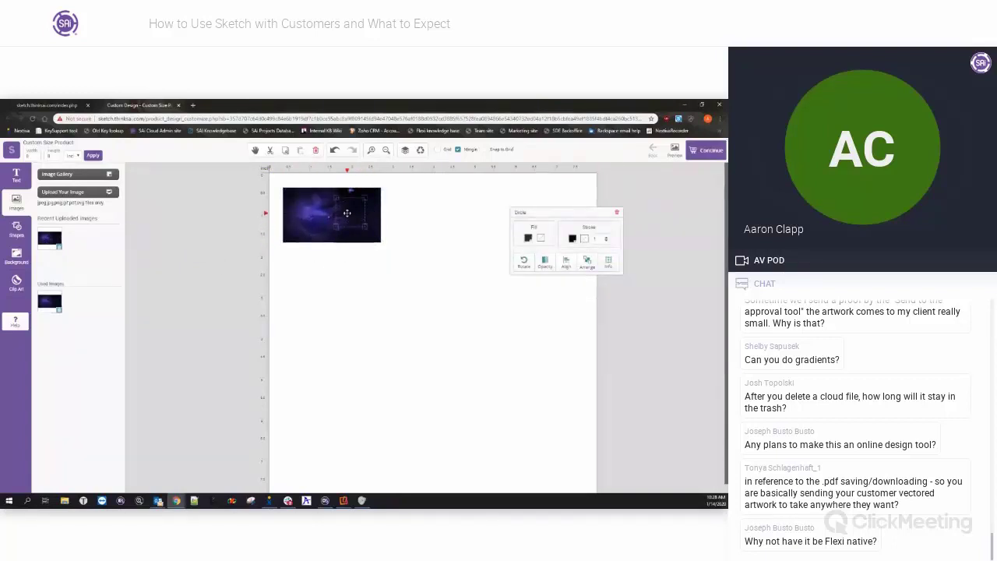
pyautogui.click(587, 261)
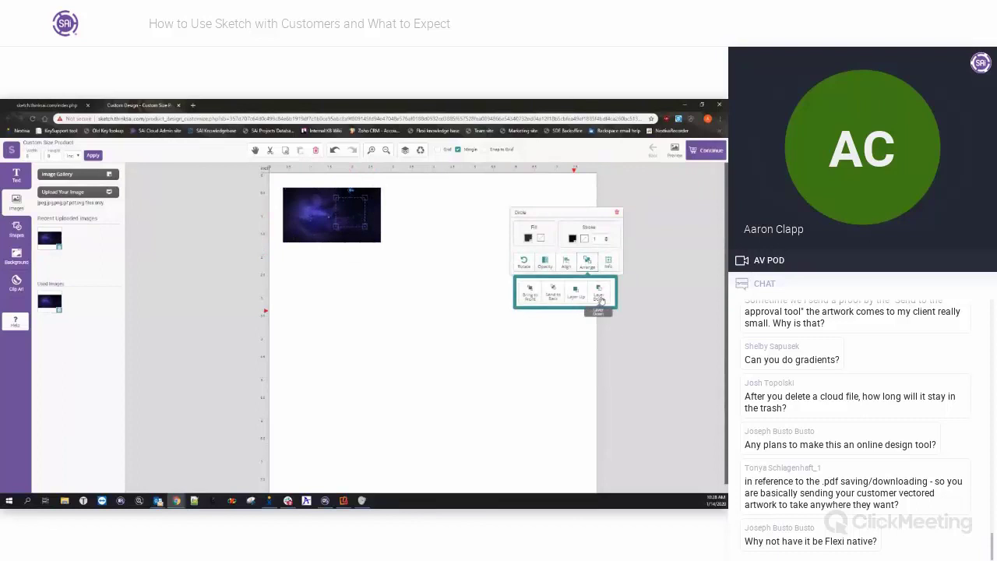
pyautogui.click(444, 239)
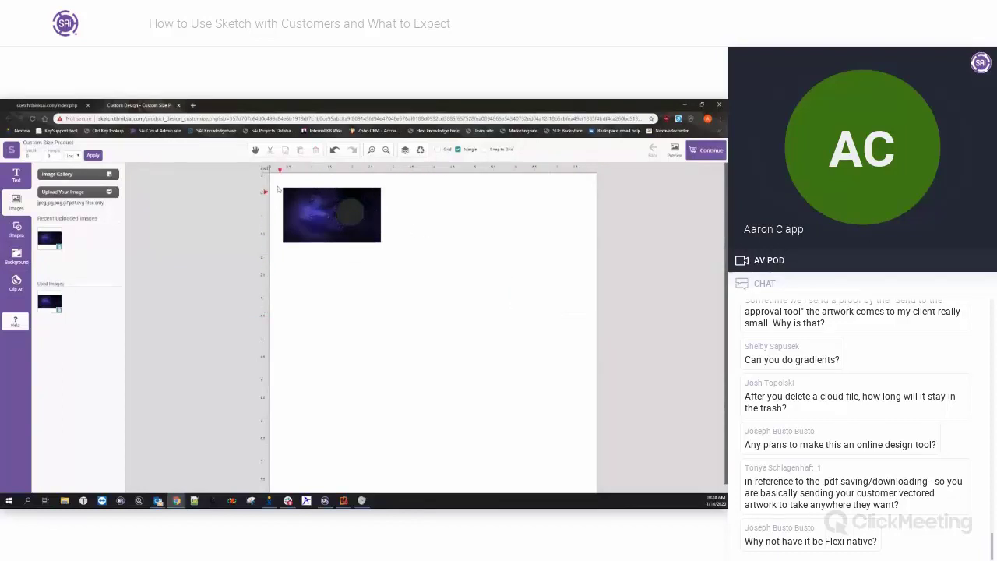
# Move the black circle off the image to sit beside it on the right.
pyautogui.moveTo(277, 172); pyautogui.dragTo(403, 263)
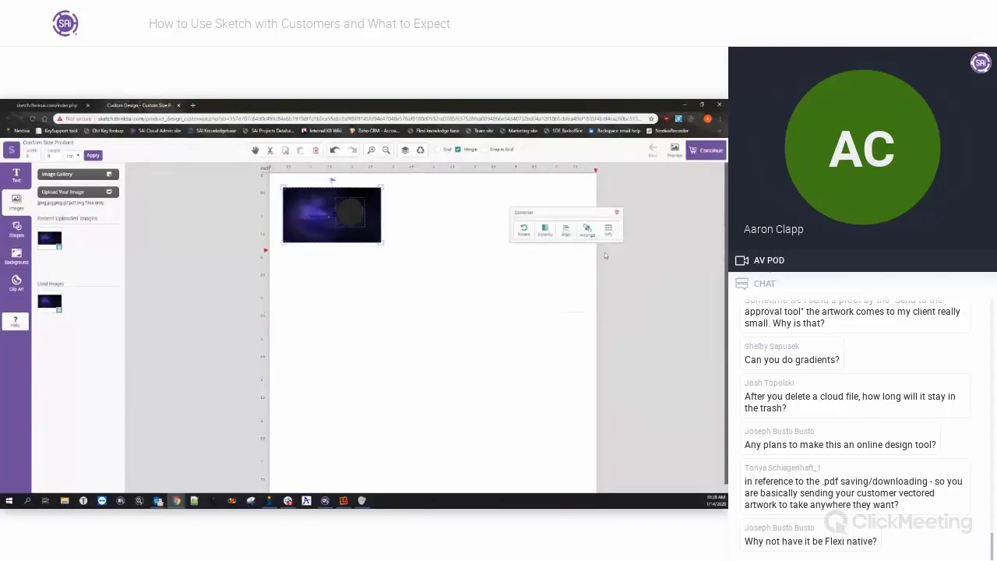
pyautogui.moveTo(574, 218); pyautogui.dragTo(511, 275)
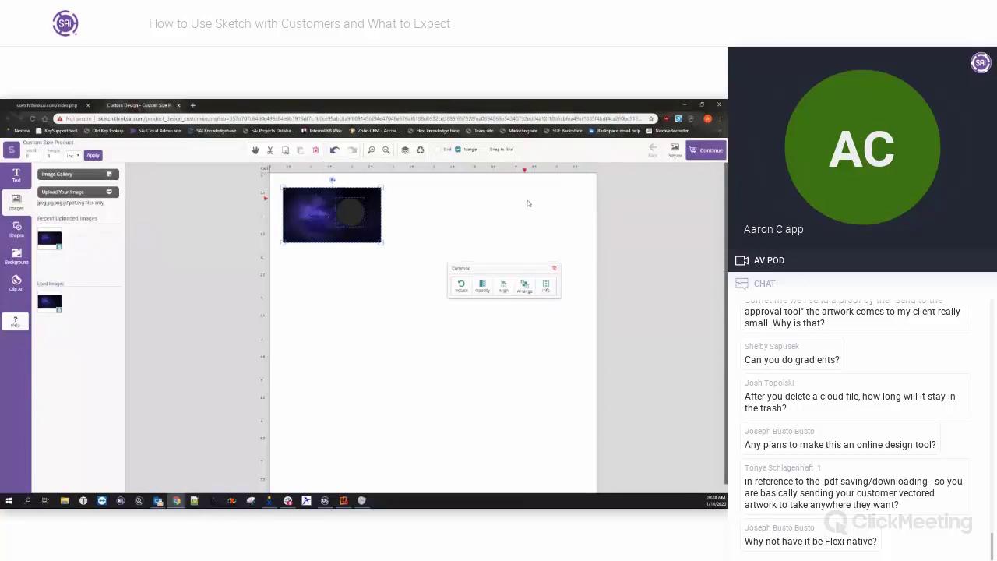
pyautogui.click(478, 220)
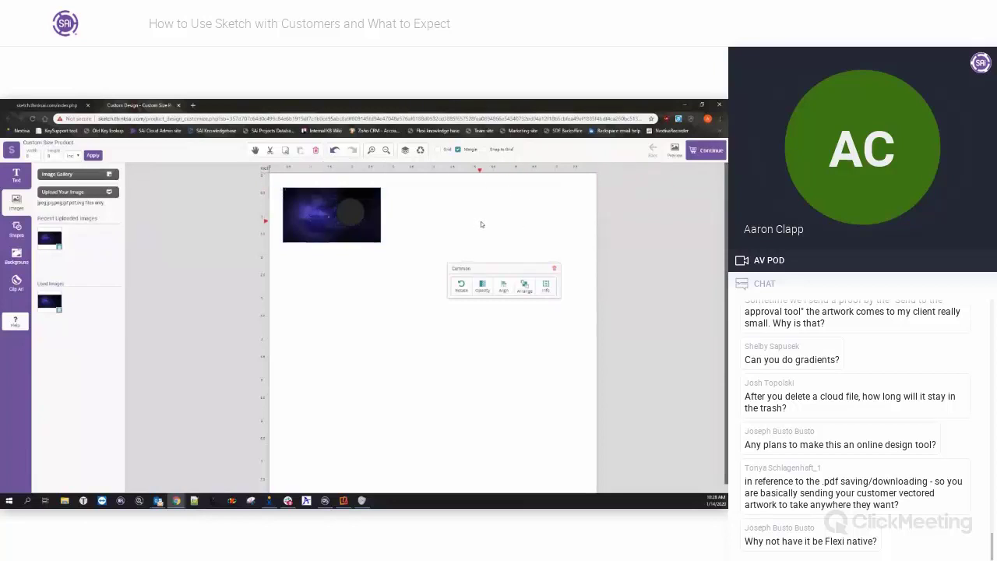
pyautogui.click(358, 215)
pyautogui.moveTo(357, 215); pyautogui.dragTo(436, 213)
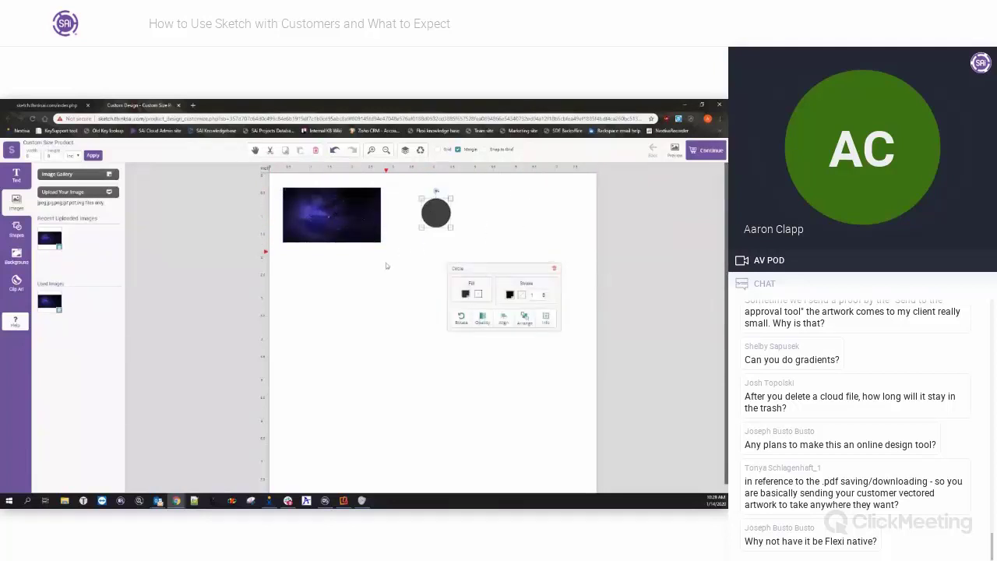
pyautogui.click(382, 284)
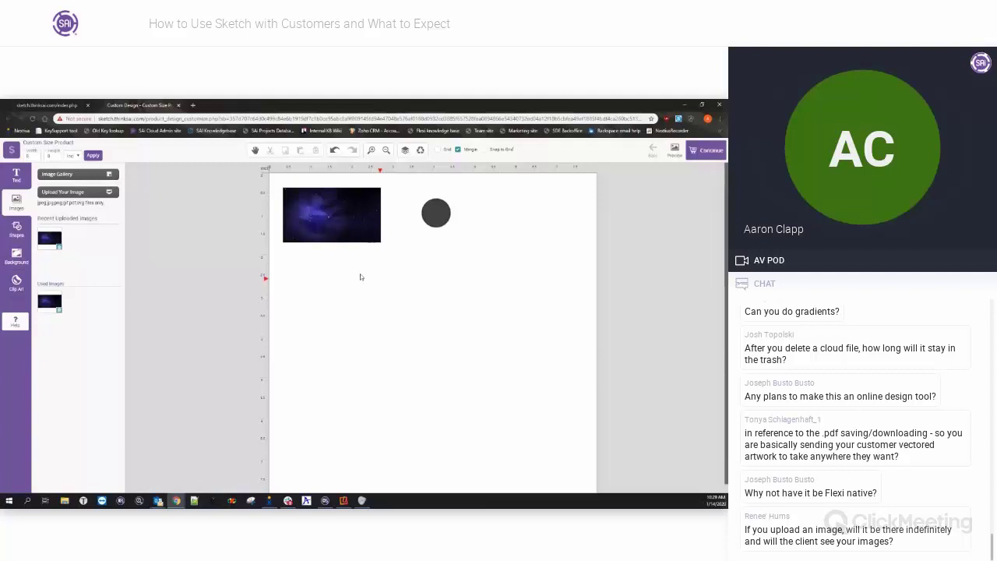
# Open thinksai.com in a new Chrome tab and go to Support > Flexi training page.
pyautogui.click(193, 105)
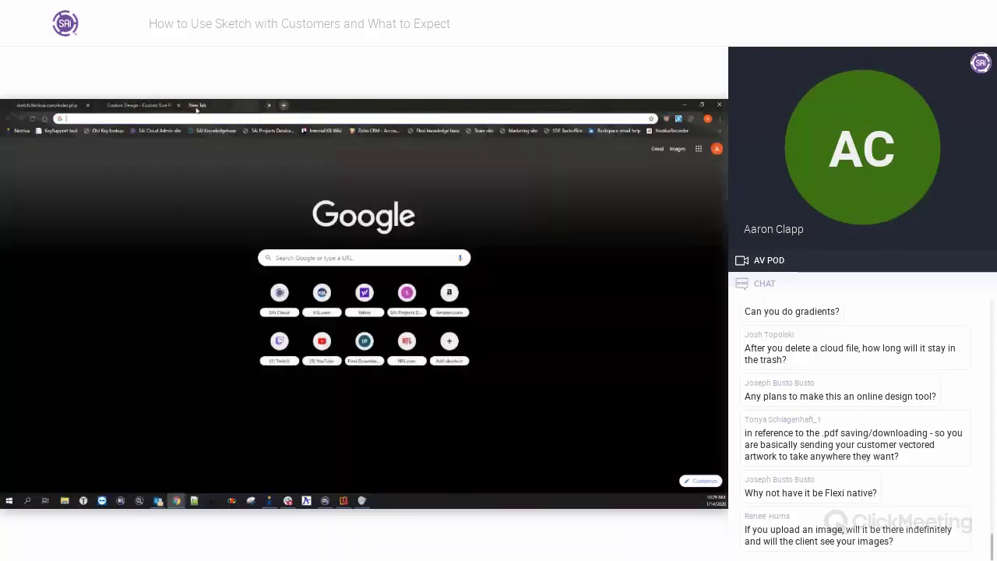
pyautogui.write('www.th')
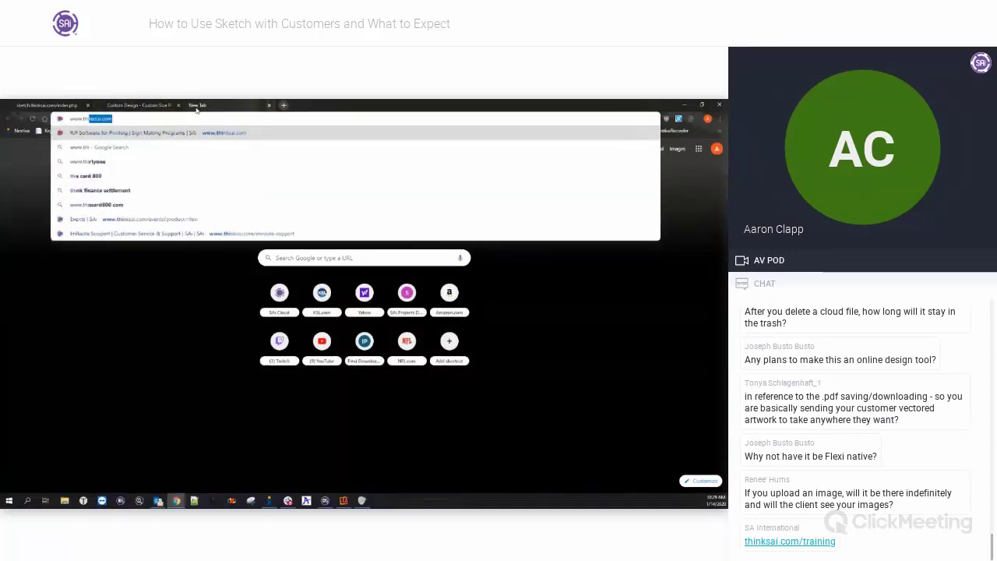
pyautogui.press('Return')
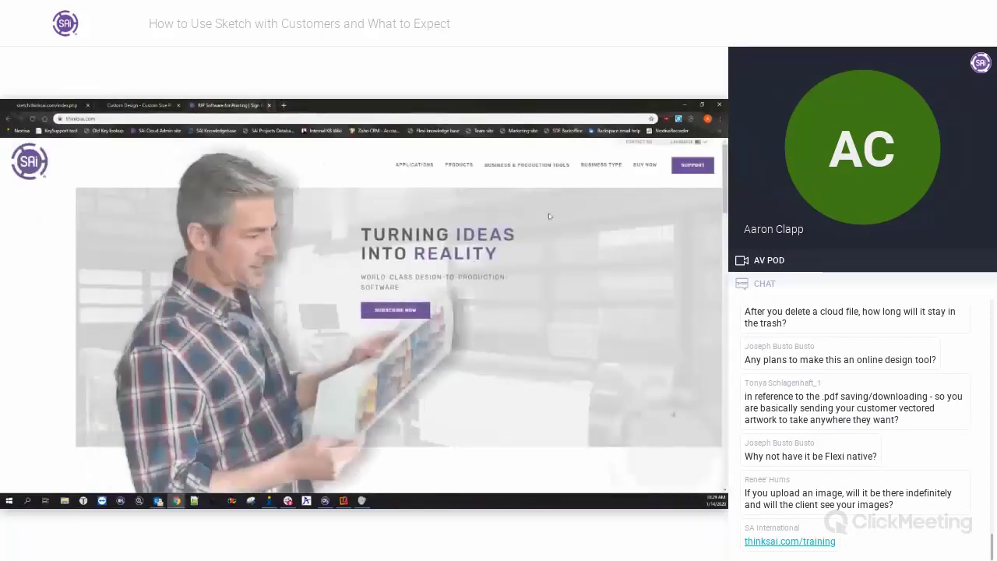
pyautogui.moveTo(684, 169)
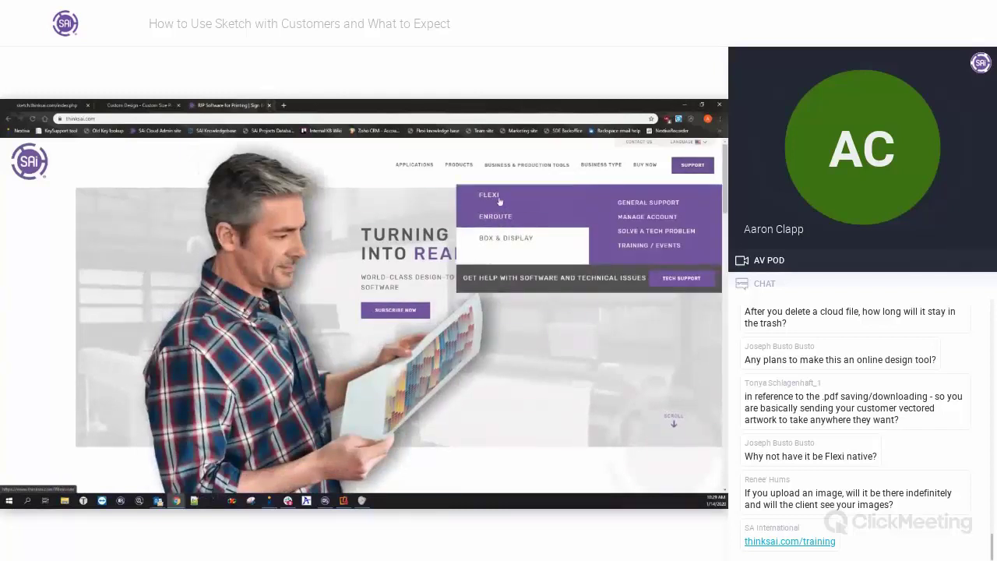
pyautogui.click(631, 248)
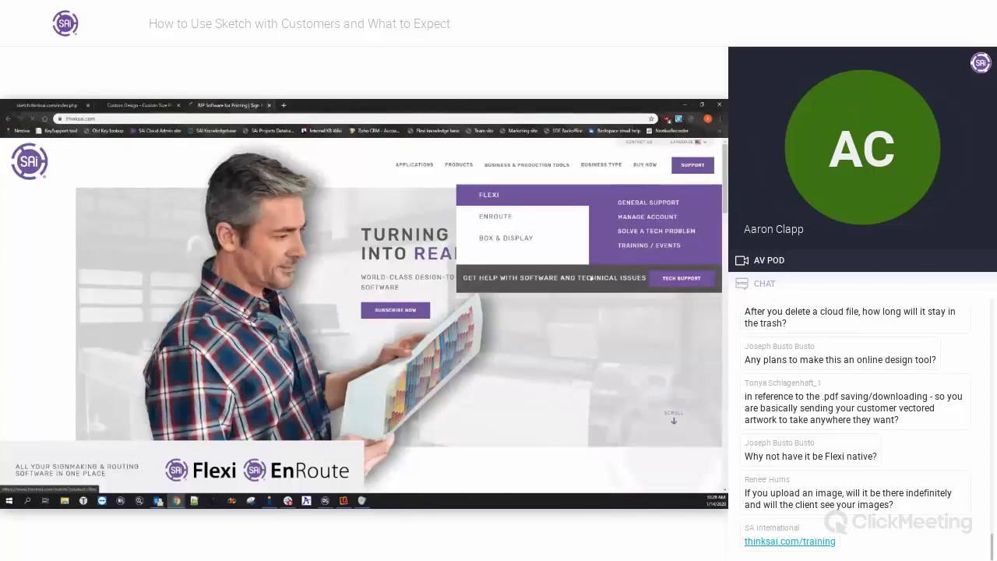
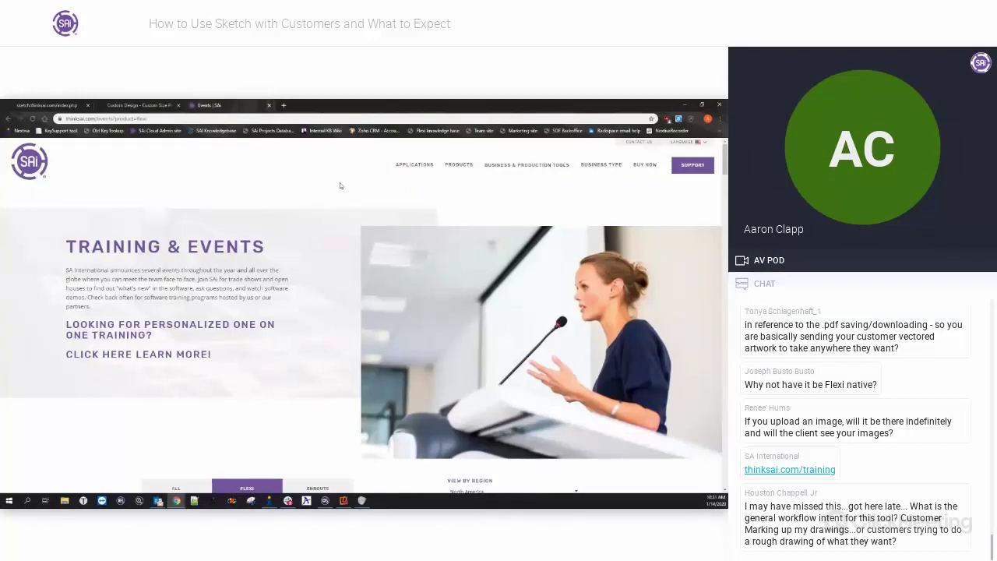
# Bring Chrome back up on the Sketch Custom Design page showing the starry image and circle.
pyautogui.click(683, 105)
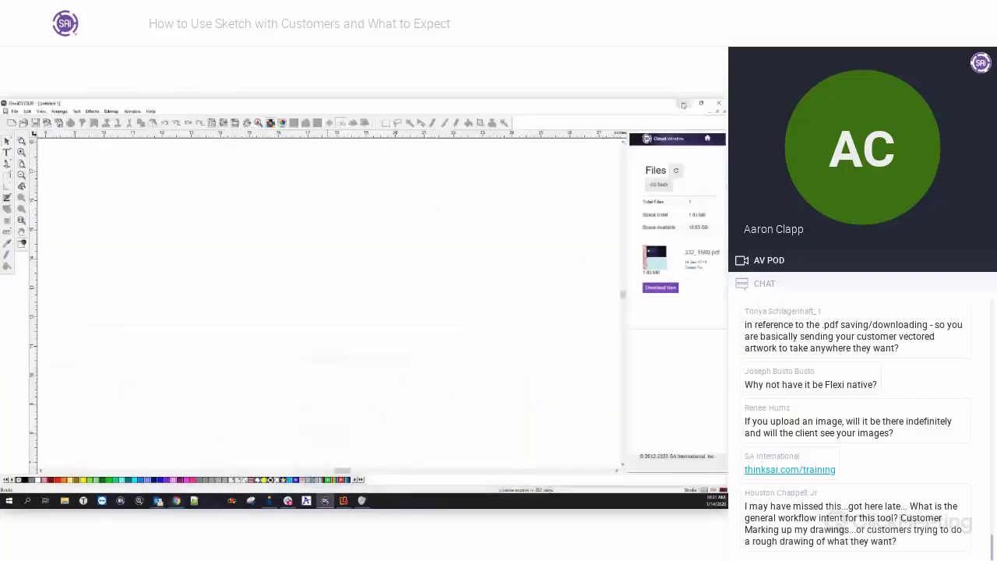
pyautogui.moveTo(177, 500)
pyautogui.click(246, 473)
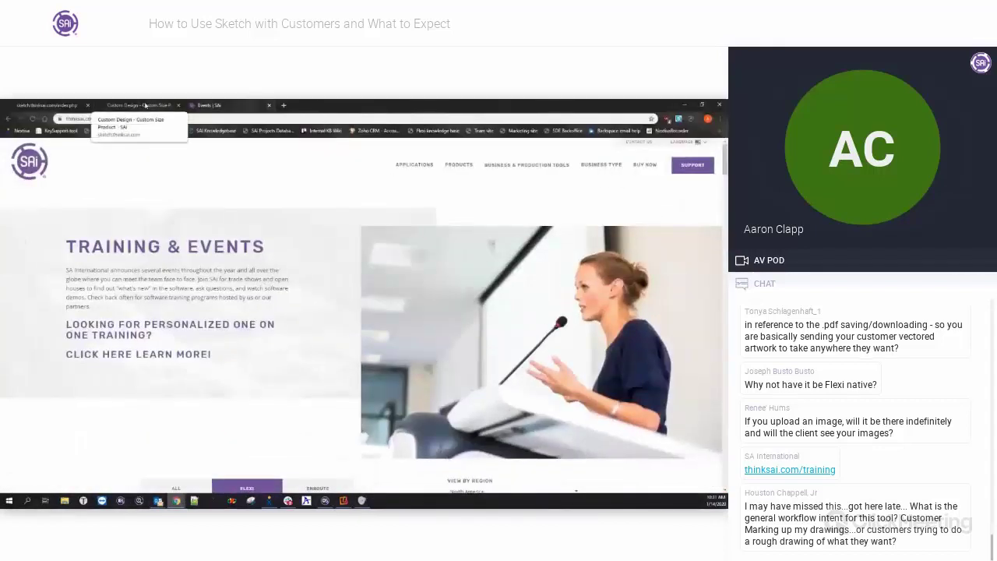
pyautogui.click(145, 105)
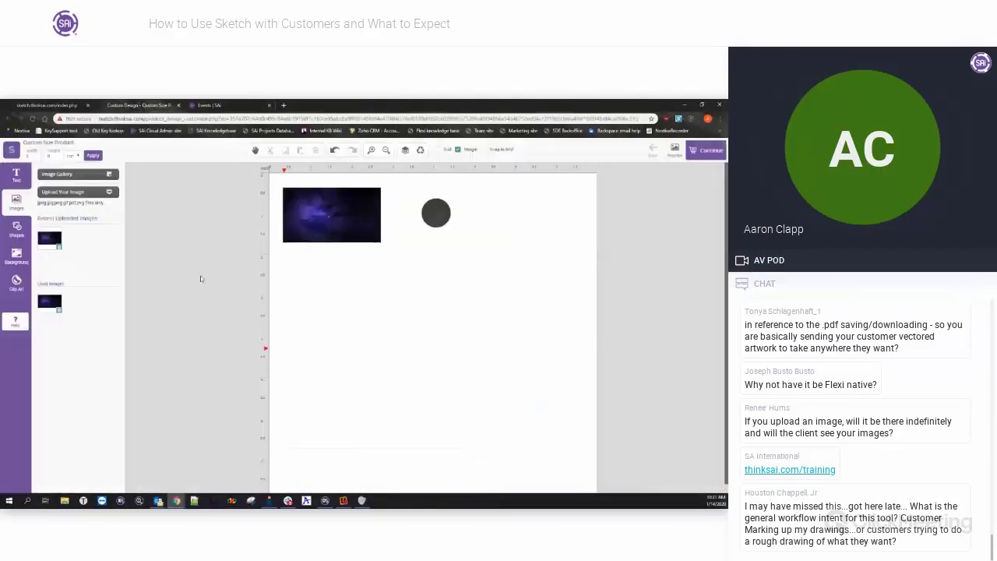
# Add a new Sample Text object from the Text options and dismiss the tutorial tips.
pyautogui.click(19, 173)
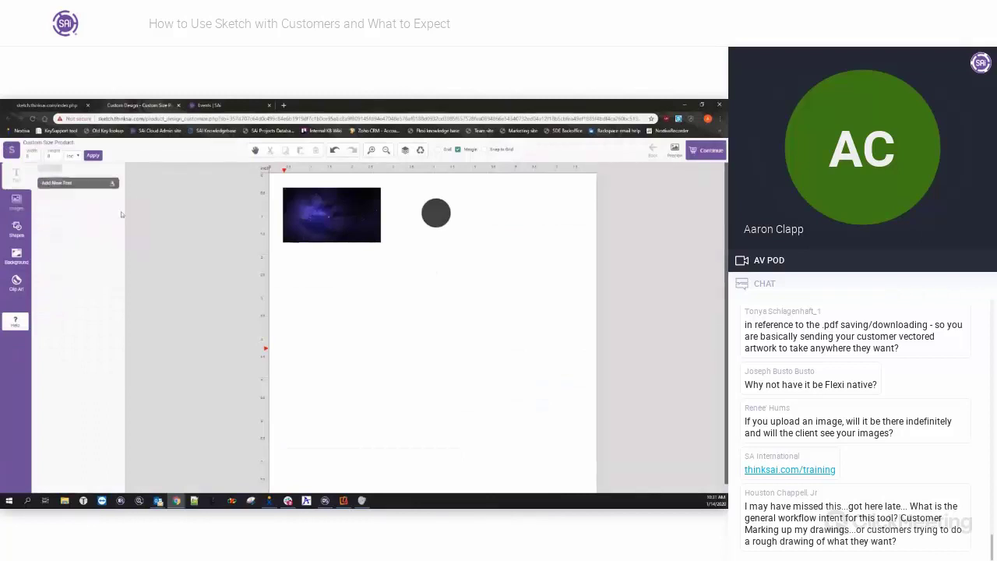
pyautogui.click(81, 180)
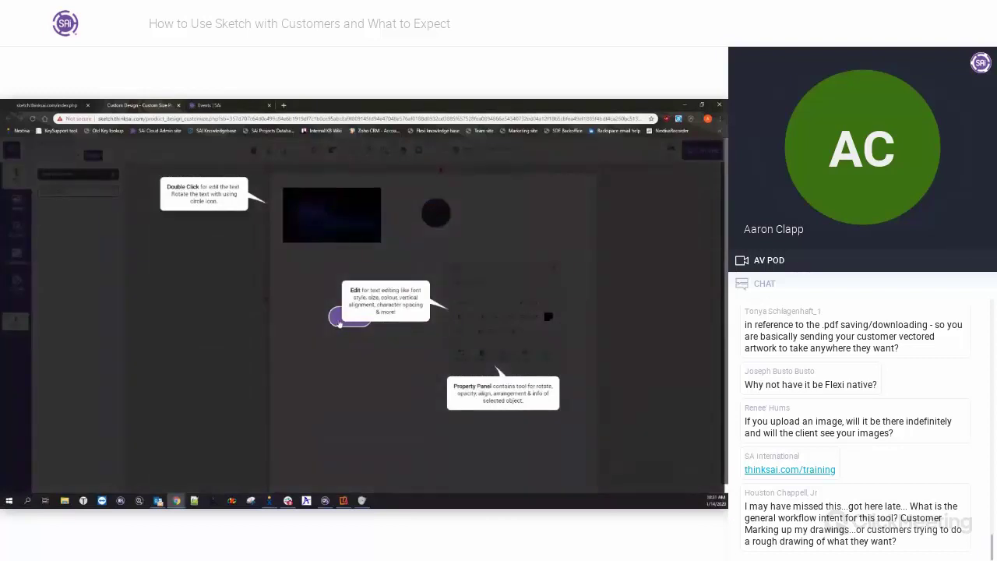
pyautogui.click(340, 322)
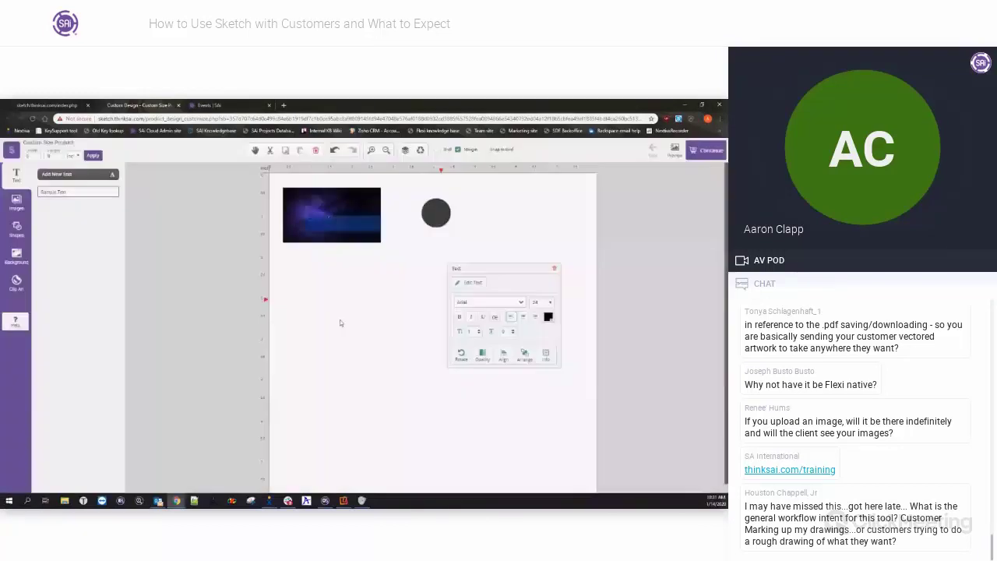
# Browse through the Choose Font list of available fonts.
pyautogui.click(488, 302)
pyautogui.moveTo(524, 328); pyautogui.dragTo(520, 411)
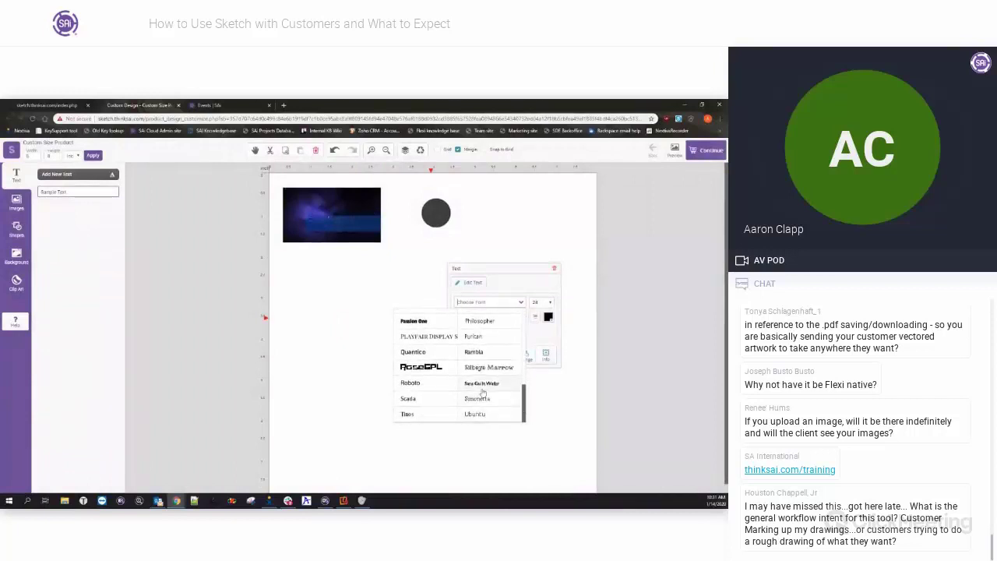
pyautogui.scroll(10, 491, 401)
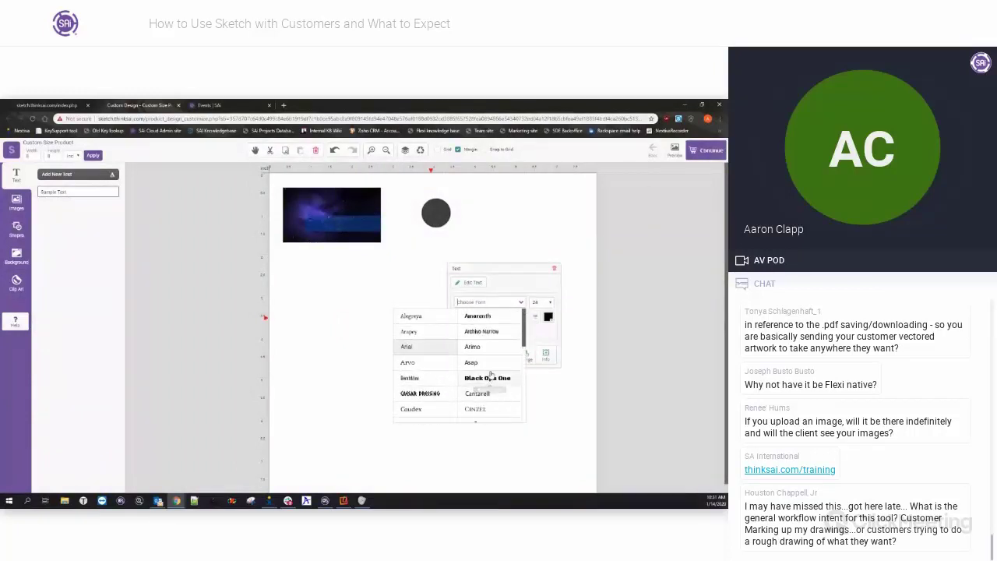
pyautogui.scroll(-10, 492, 367)
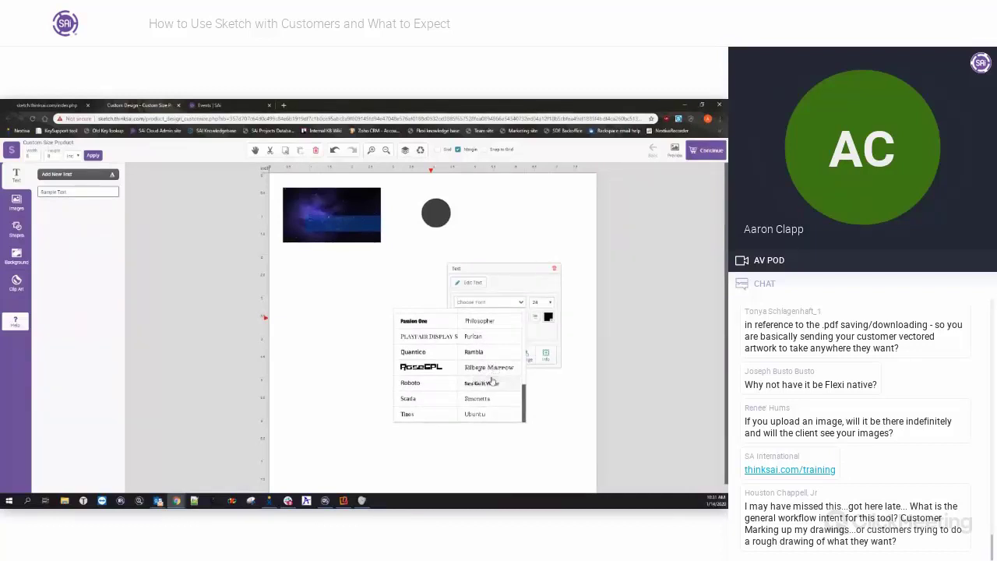
pyautogui.scroll(10, 493, 381)
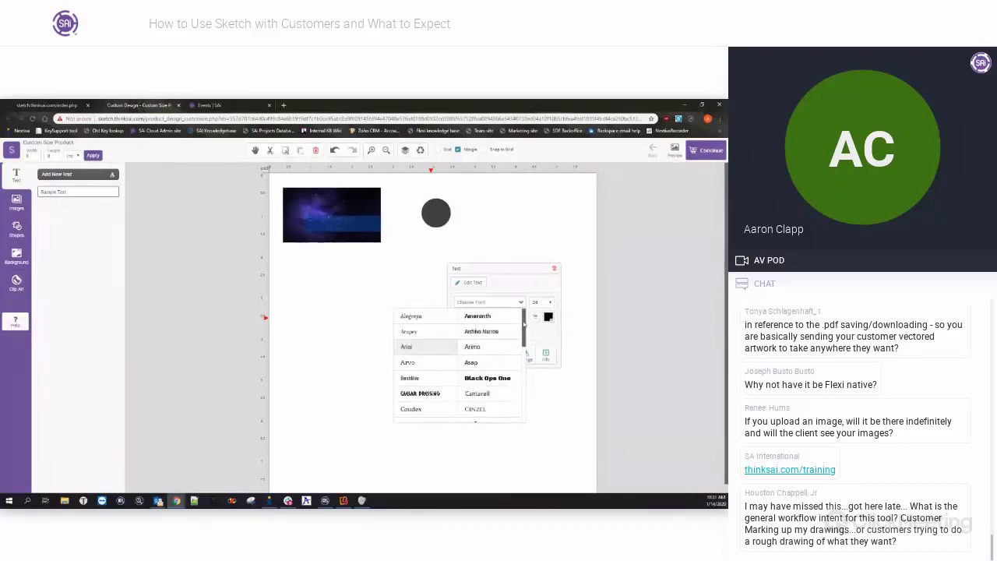
pyautogui.moveTo(524, 325); pyautogui.dragTo(523, 380)
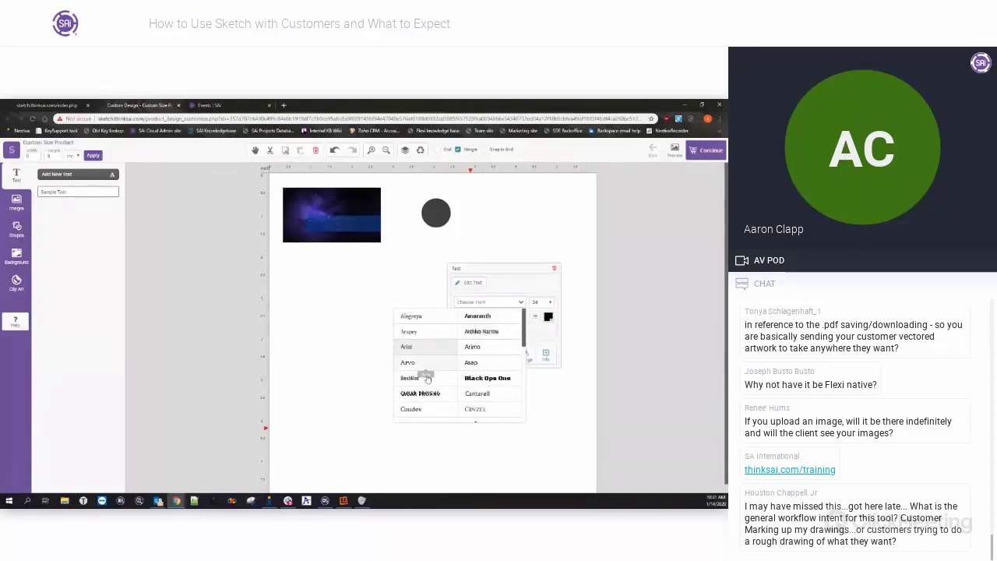
pyautogui.moveTo(523, 319); pyautogui.dragTo(519, 394)
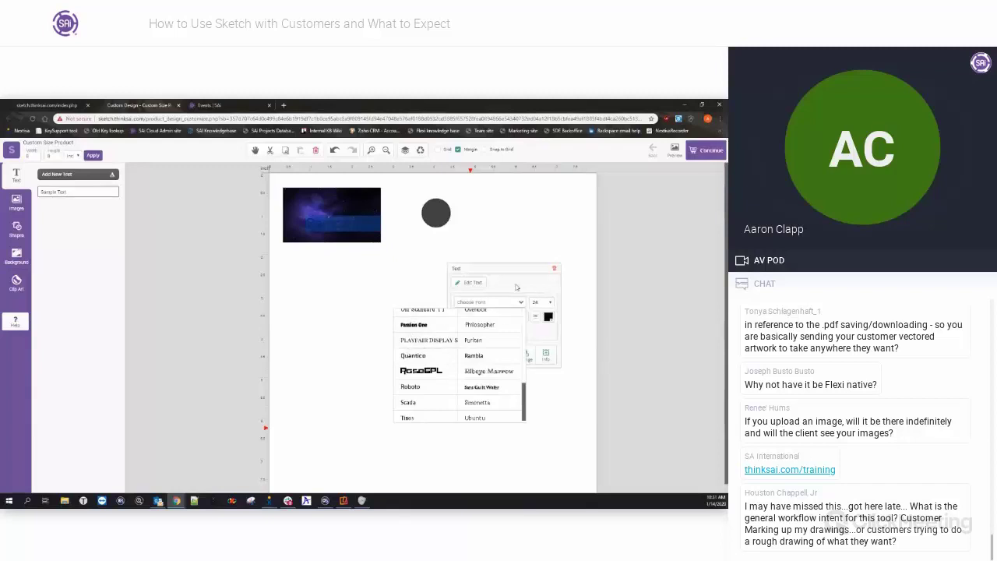
pyautogui.moveTo(526, 394); pyautogui.dragTo(528, 314)
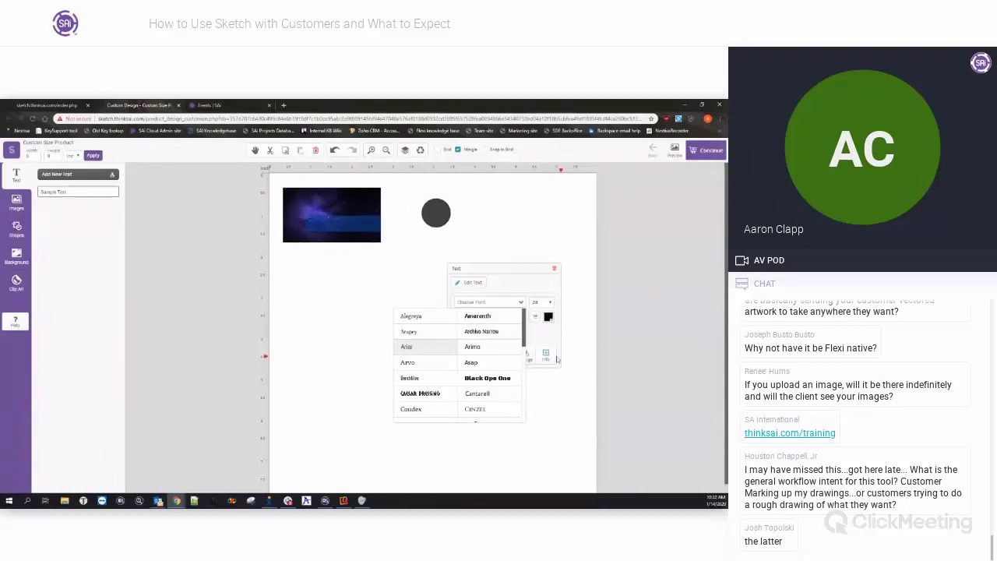
# Set the Sample Text font to Arial at size 24, moving the text panel aside and back.
pyautogui.moveTo(511, 269); pyautogui.dragTo(585, 224)
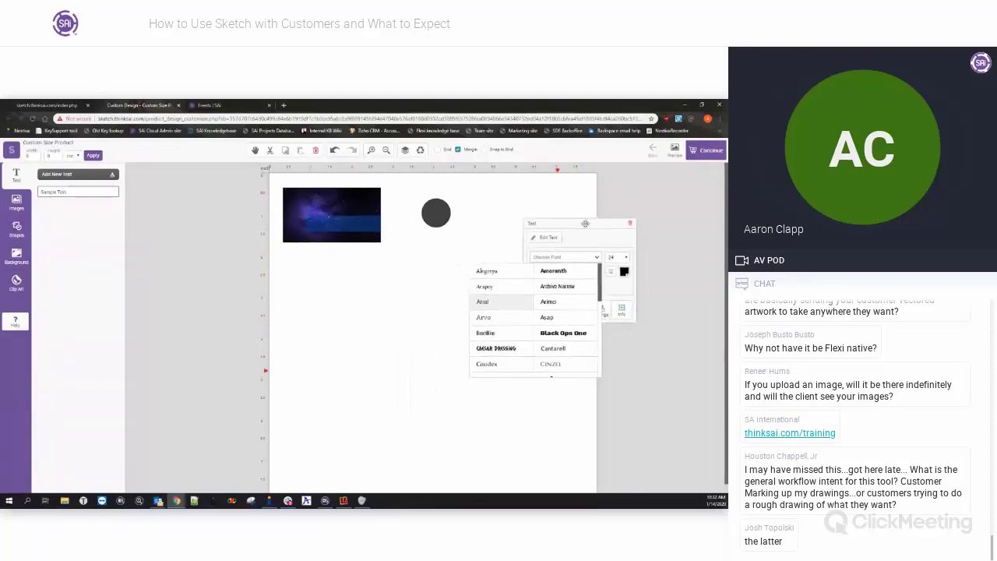
pyautogui.click(597, 258)
pyautogui.scroll(-3, 599, 264)
pyautogui.scroll(3, 604, 268)
pyautogui.click(600, 237)
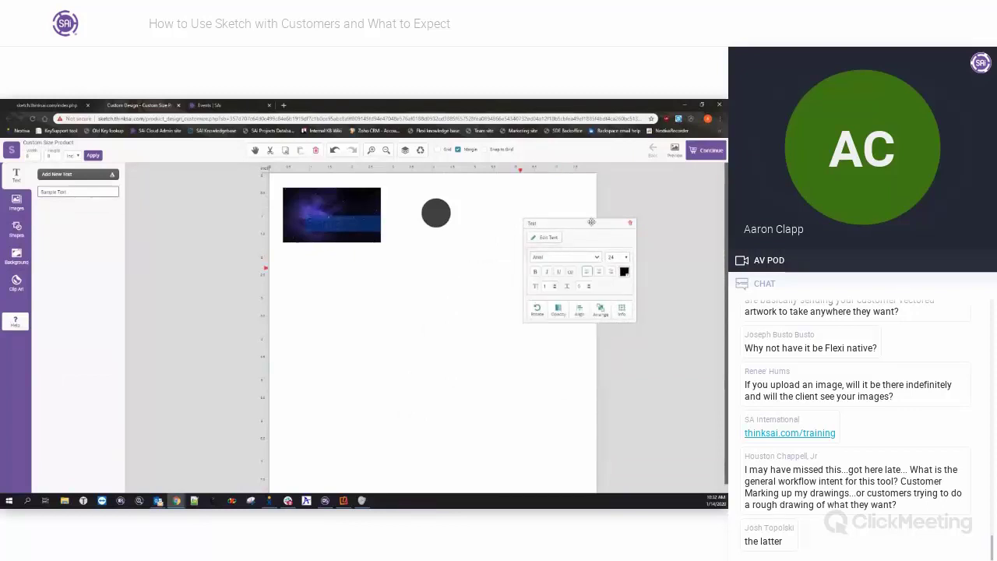
pyautogui.moveTo(591, 222); pyautogui.dragTo(536, 180)
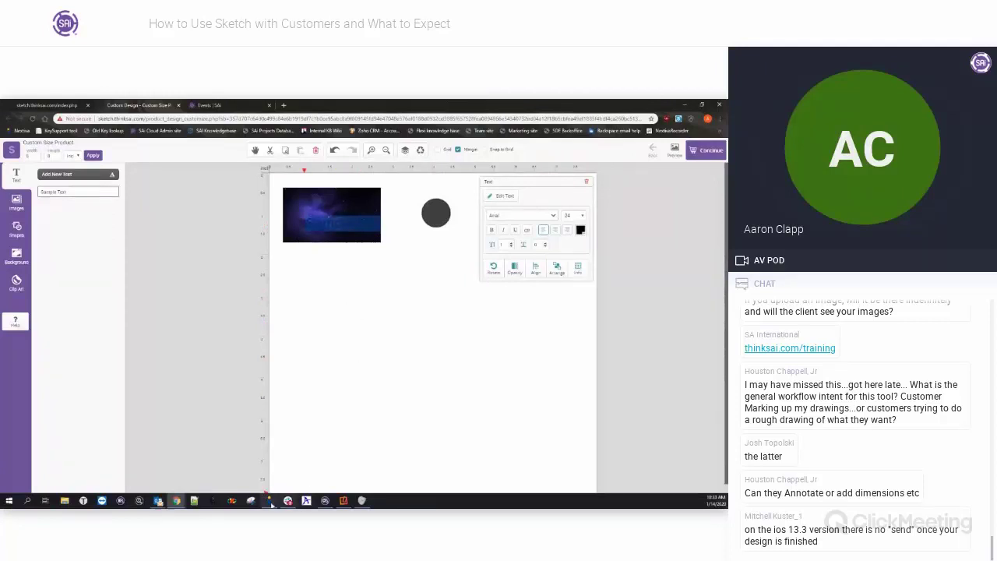
# Switch to FlexiSIGN and look at the File menu's Import command without choosing anything.
pyautogui.click(325, 501)
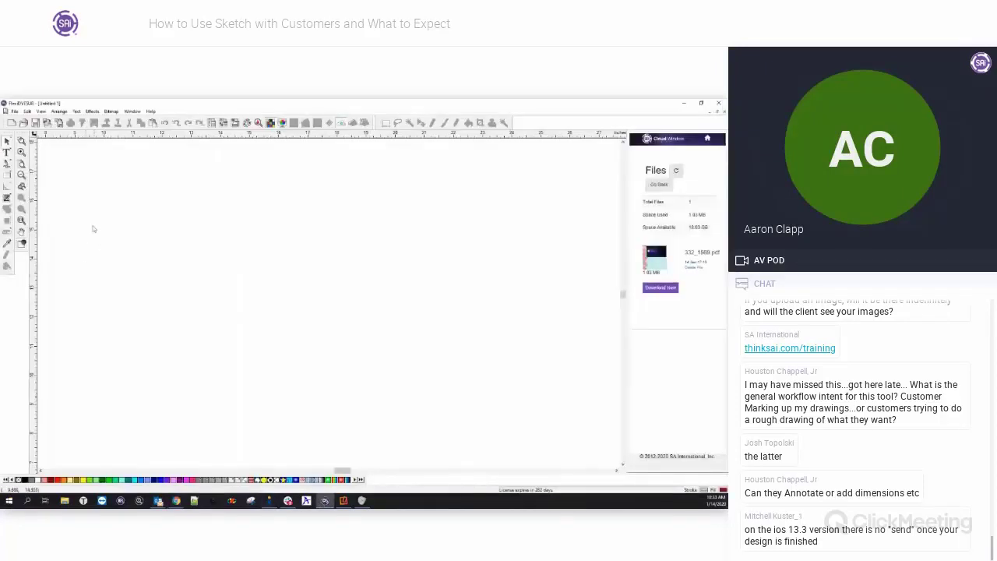
pyautogui.click(14, 112)
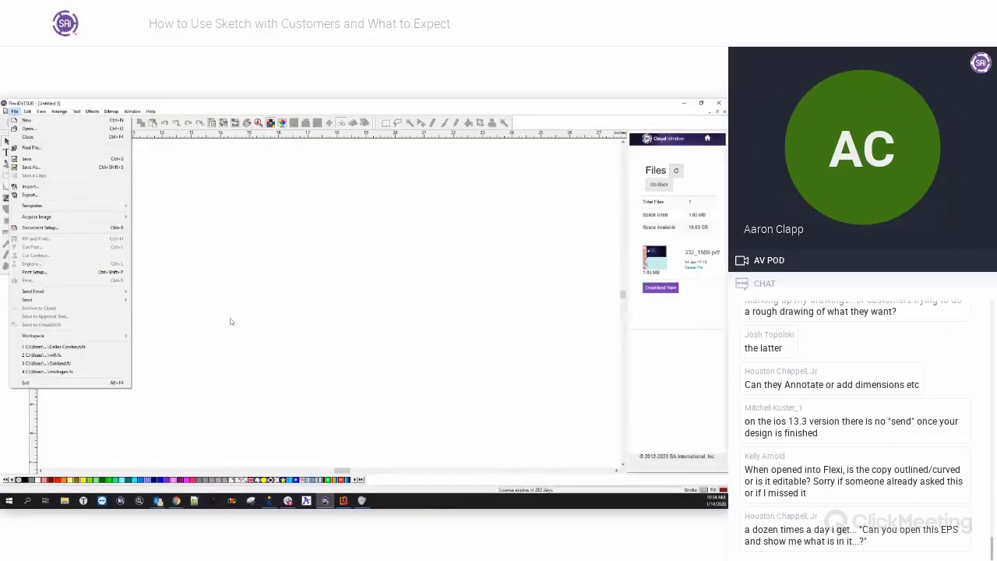
pyautogui.click(231, 322)
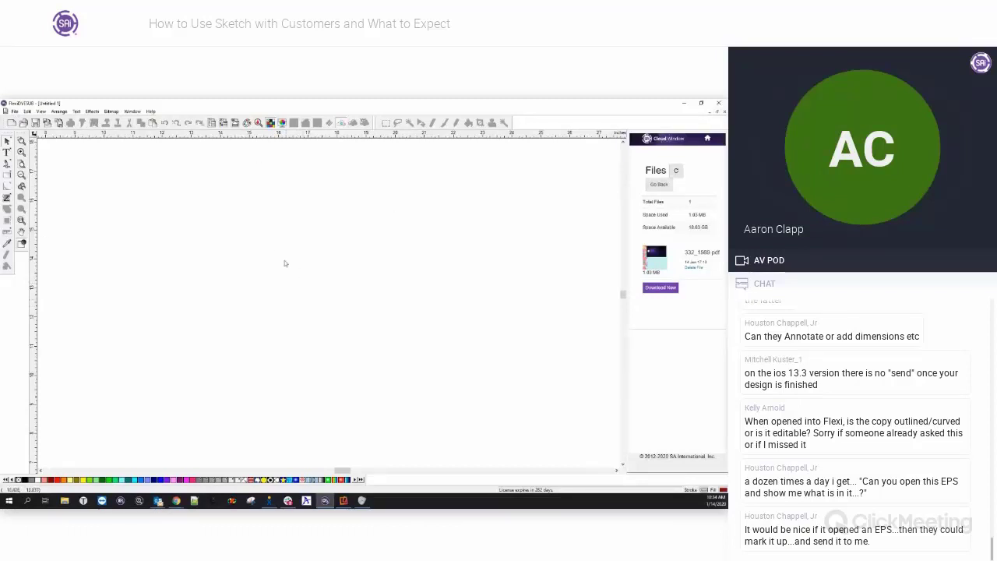
pyautogui.click(178, 501)
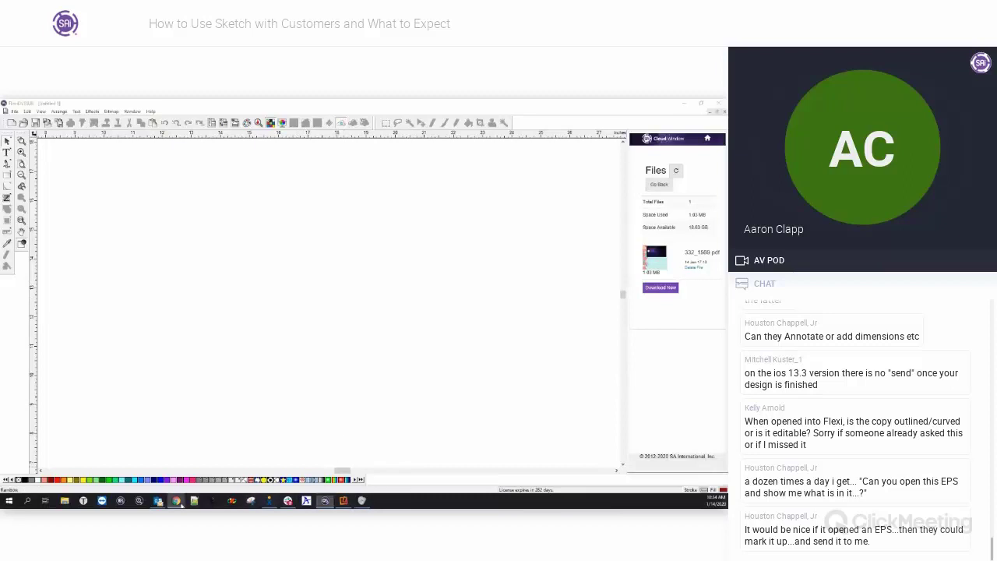
# Restore the Sketch window in Chrome and zoom the page out and back in.
pyautogui.click(177, 463)
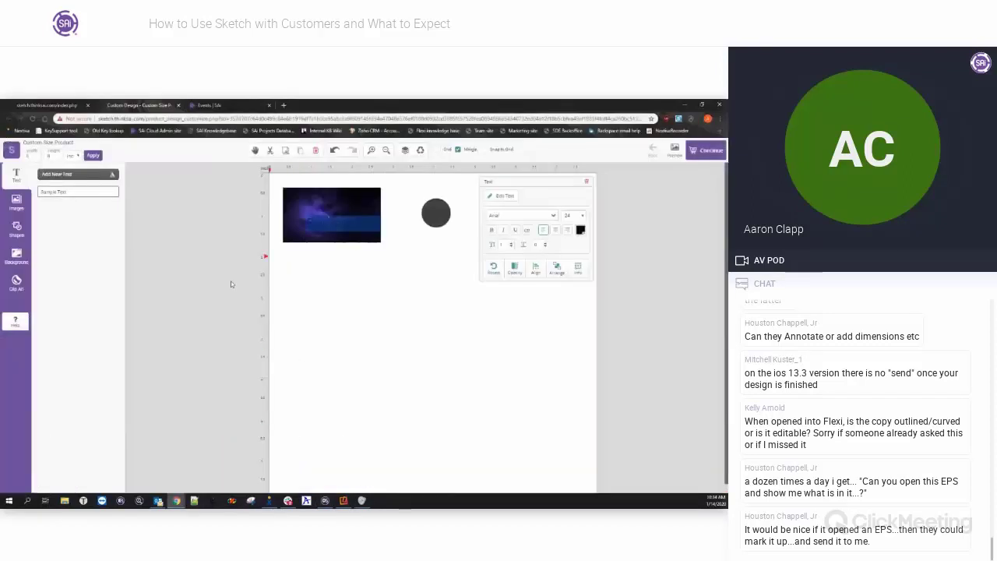
pyautogui.hotkey('ctrl', '-')
pyautogui.hotkey('ctrl', '-')
pyautogui.hotkey('ctrl', '-')
pyautogui.hotkey('ctrl', '-')
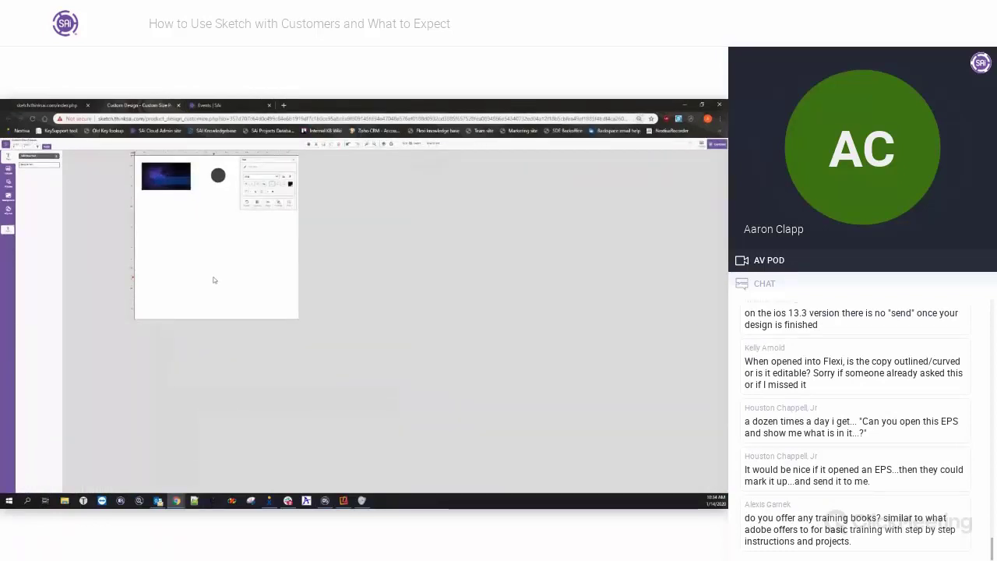
pyautogui.hotkey('ctrl', '+')
pyautogui.hotkey('ctrl', '+')
pyautogui.hotkey('ctrl', '+')
pyautogui.hotkey('ctrl', '+')
pyautogui.hotkey('ctrl', '+')
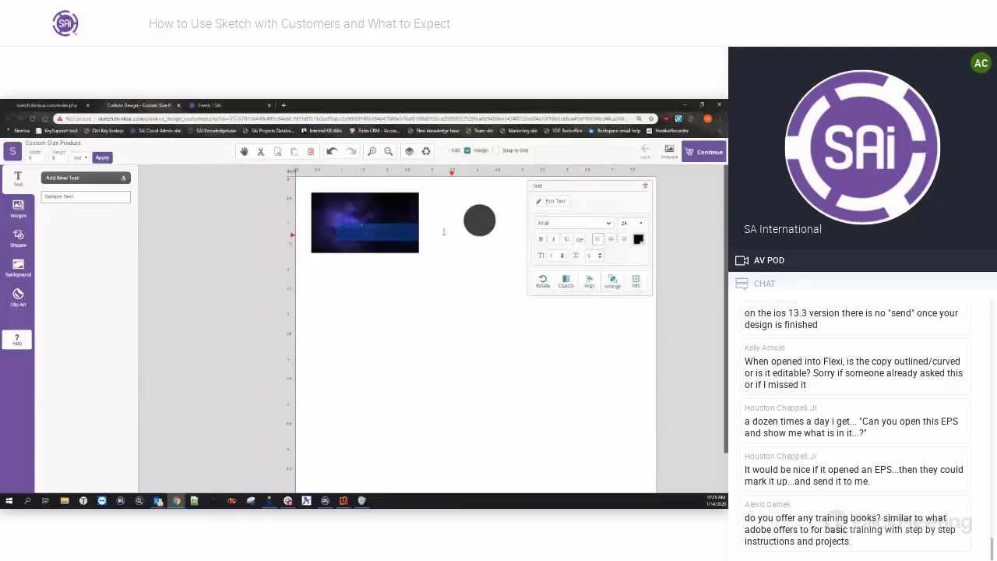
# Move the space image down and place the Sample Text below it.
pyautogui.click(374, 217)
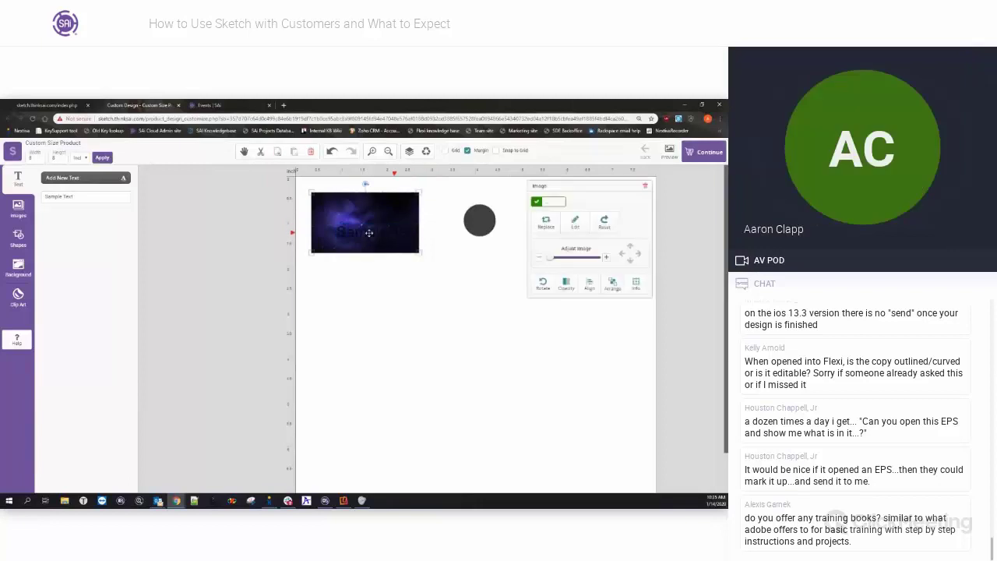
pyautogui.moveTo(363, 201); pyautogui.dragTo(367, 272)
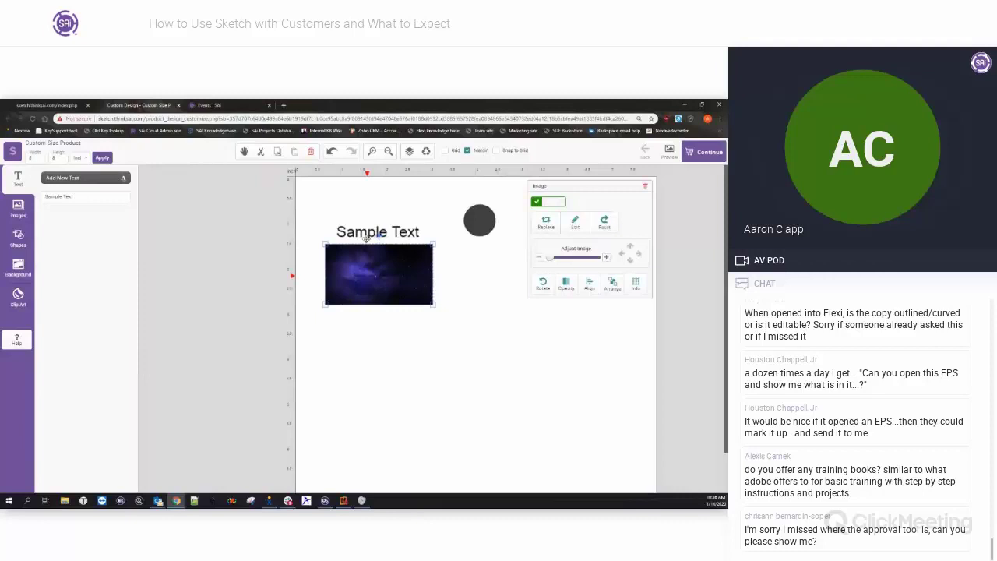
pyautogui.click(396, 230)
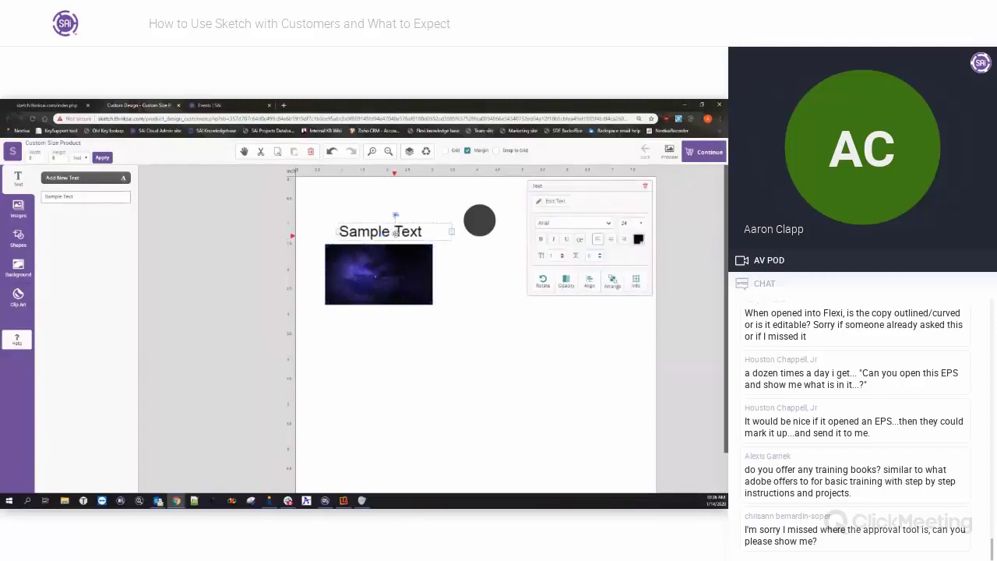
pyautogui.moveTo(396, 231); pyautogui.dragTo(406, 378)
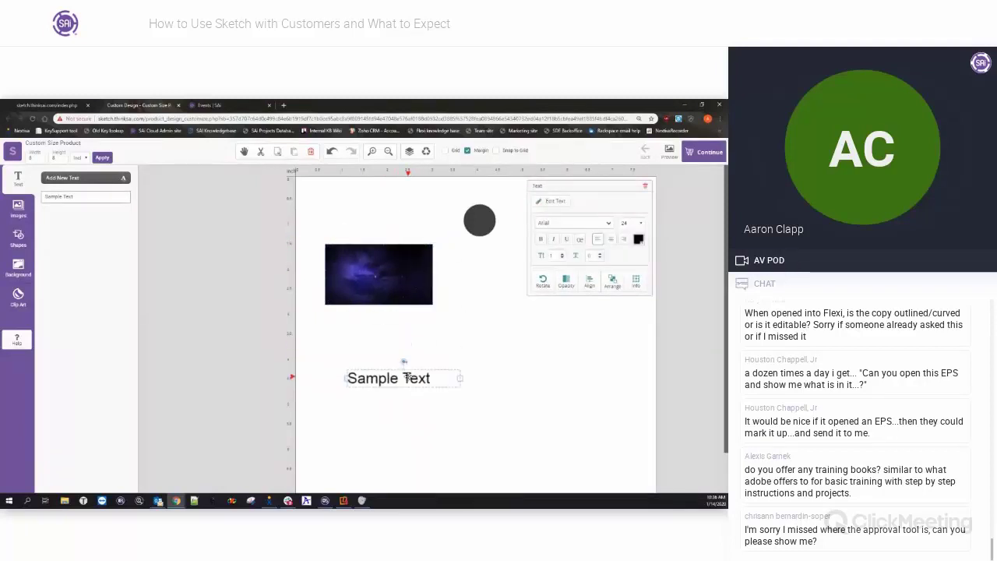
# Replace the Sample Text with the start of the support e-mail address, fixing a typo.
pyautogui.click(555, 201)
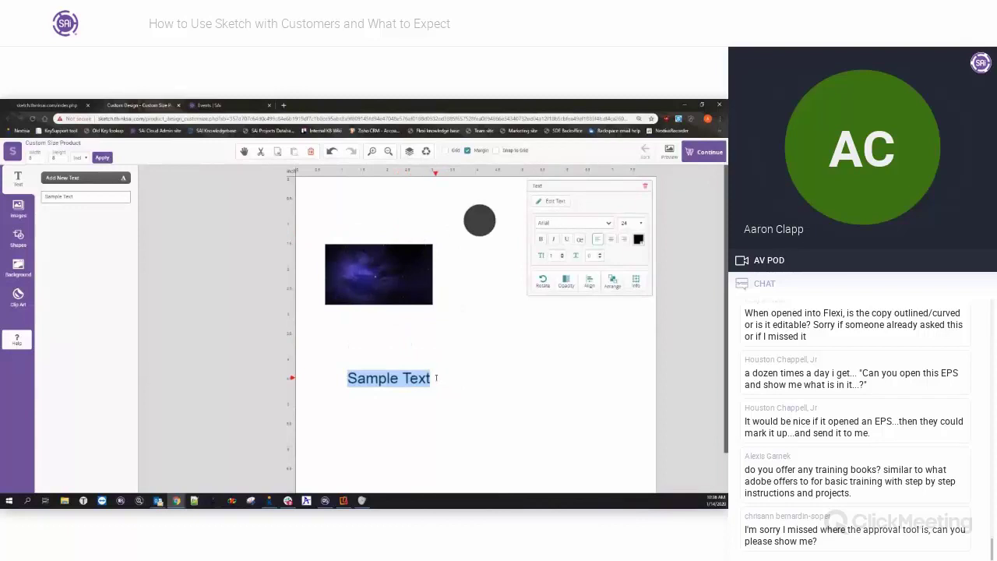
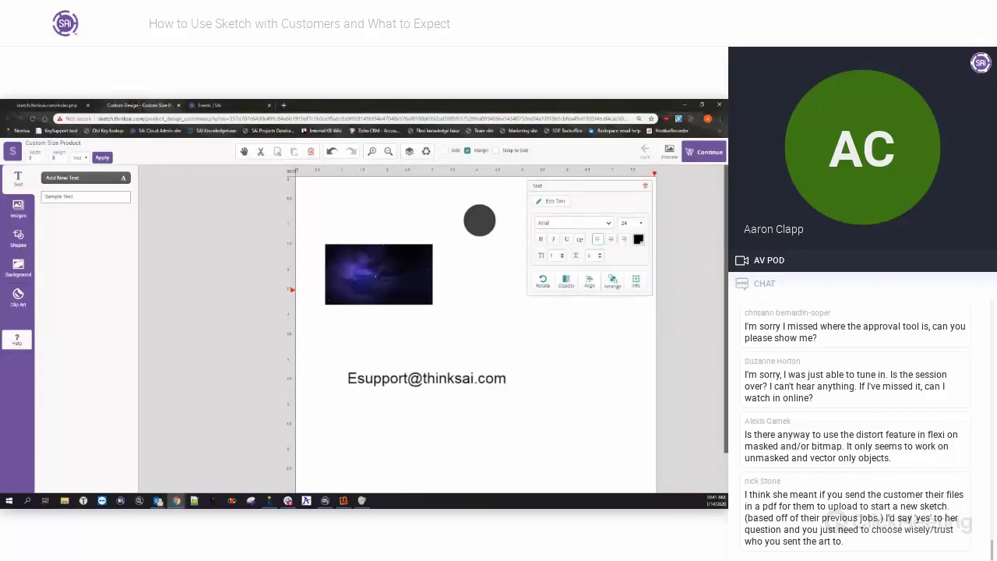
pyautogui.moveTo(727, 190); pyautogui.dragTo(382, 107)
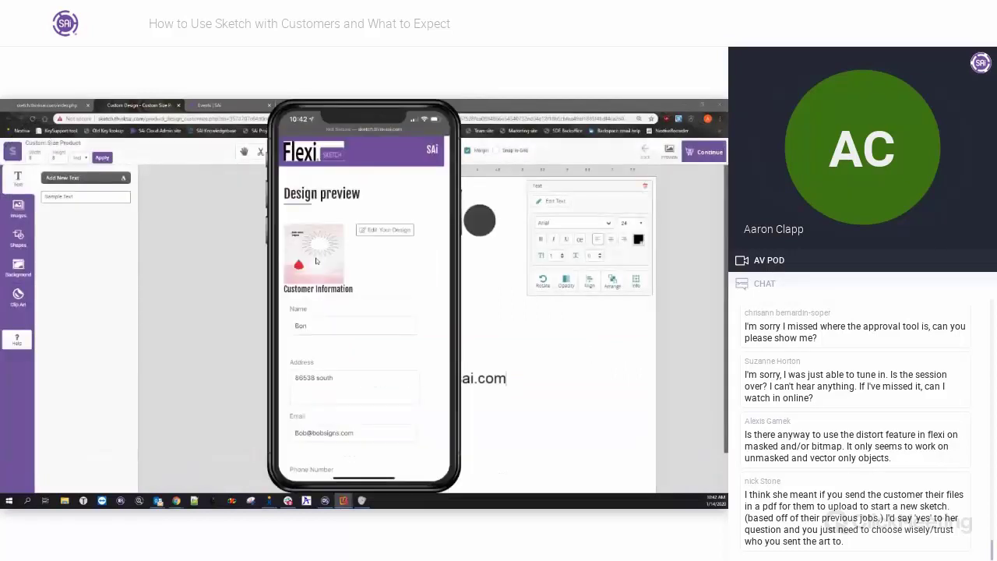
# Scroll the phone's design preview showing the customer's information and comment.
pyautogui.scroll(-5, 316, 261)
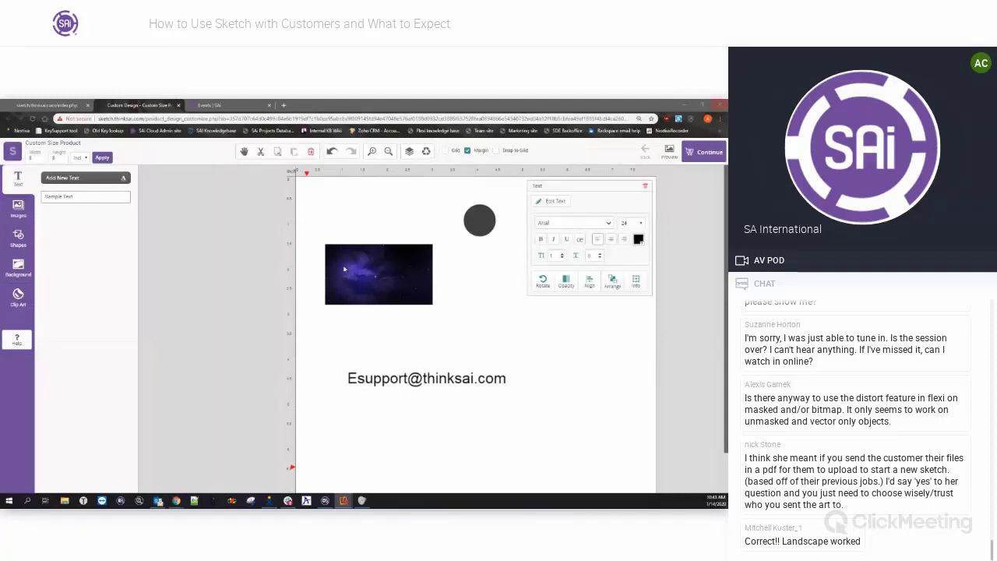
# Give the dark circle a thicker red outline and move it beside the space image.
pyautogui.click(479, 219)
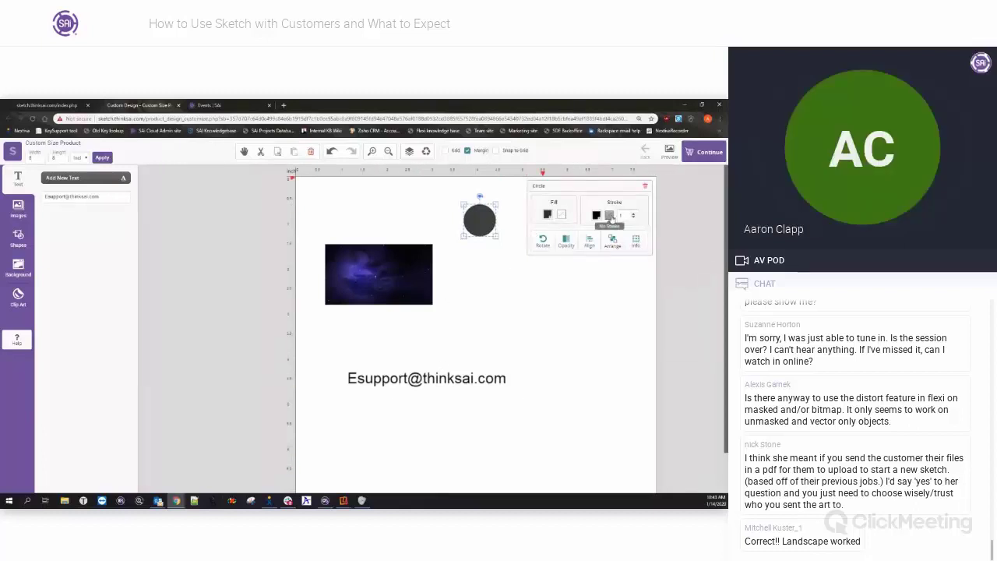
pyautogui.click(611, 222)
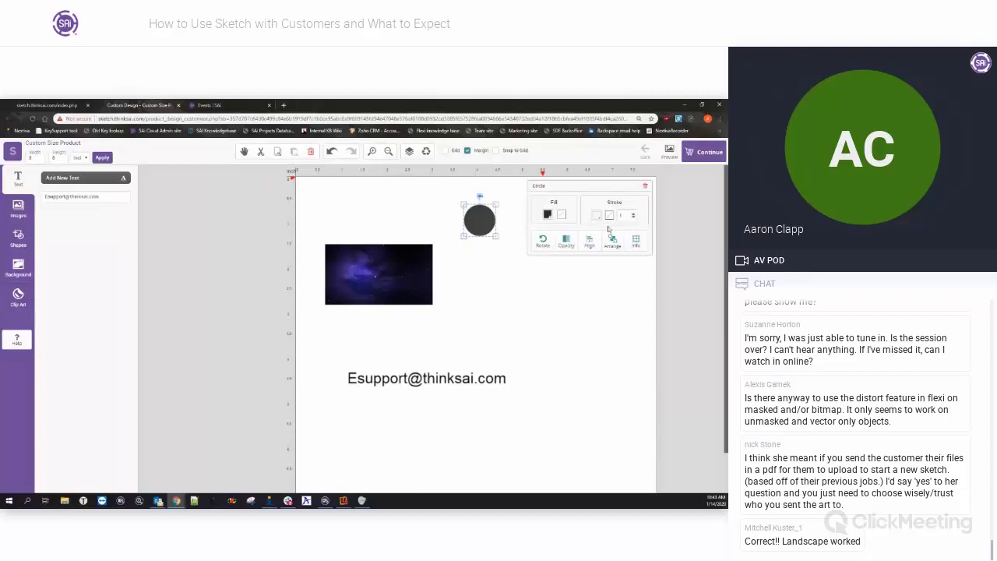
pyautogui.click(634, 215)
pyautogui.click(634, 215)
pyautogui.click(634, 215)
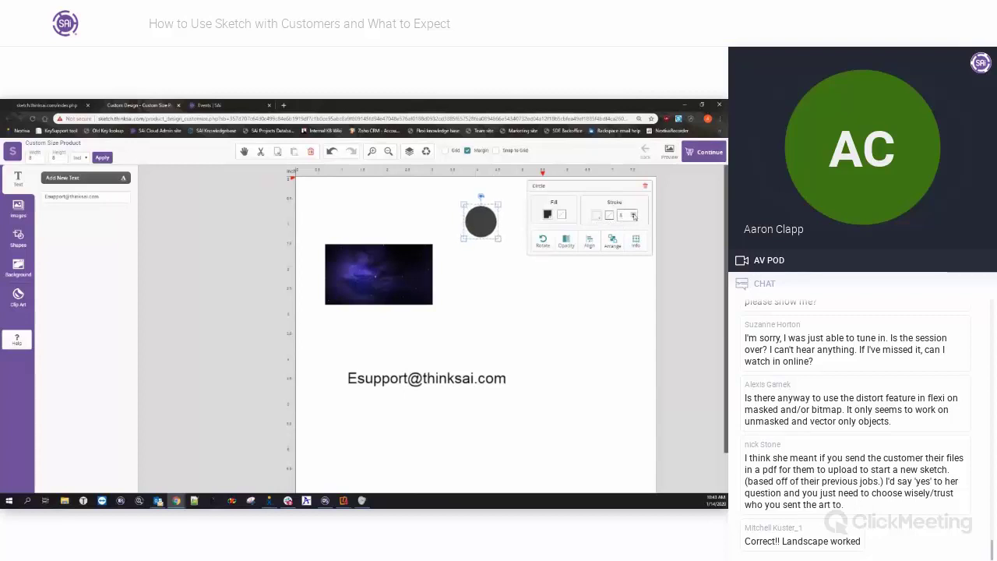
pyautogui.click(609, 216)
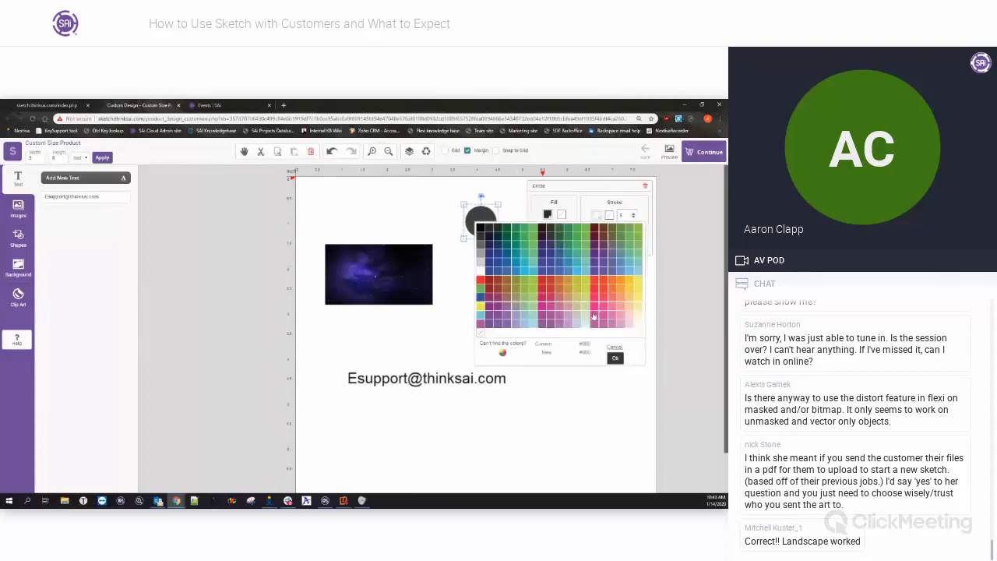
pyautogui.click(594, 289)
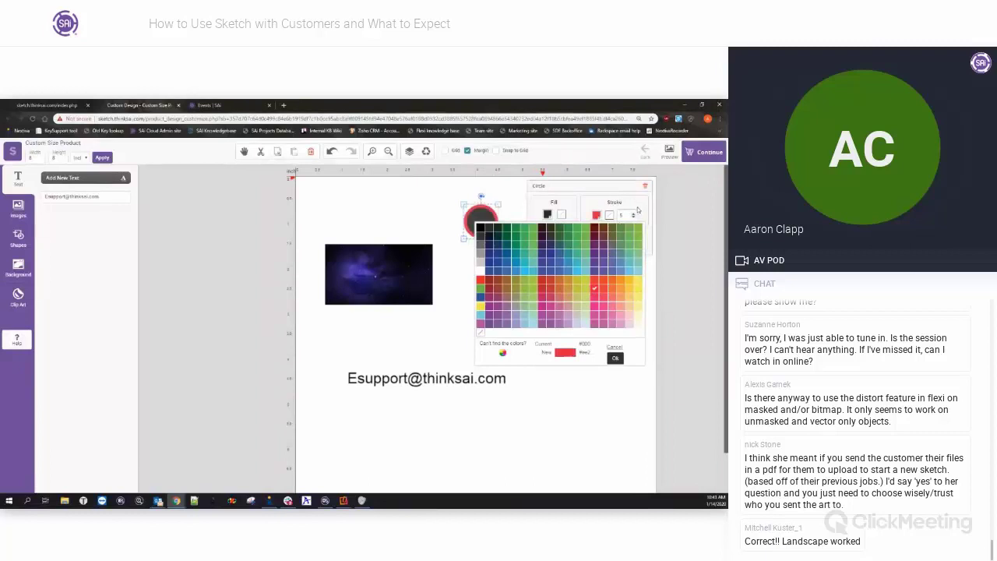
pyautogui.click(628, 187)
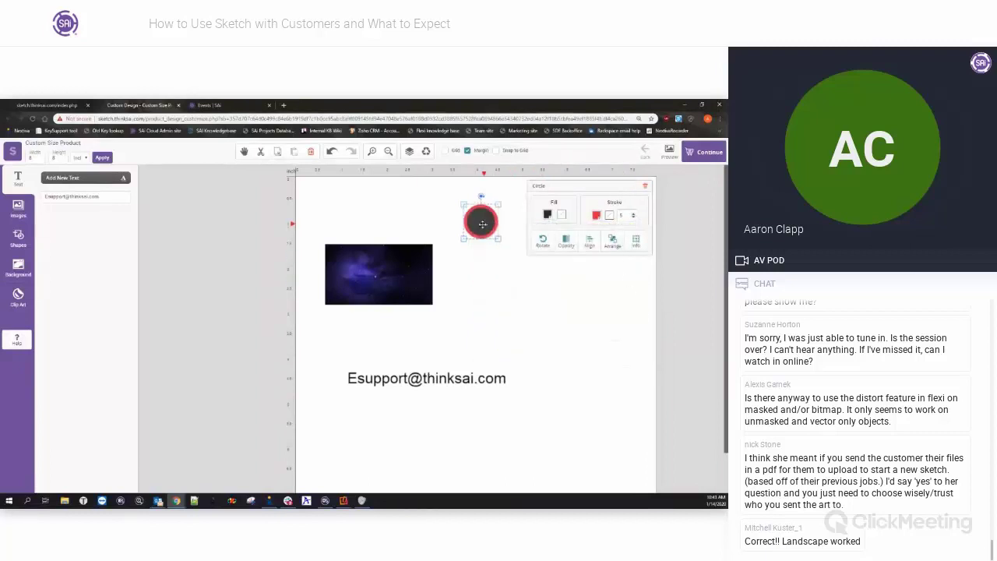
pyautogui.moveTo(483, 224); pyautogui.dragTo(463, 281)
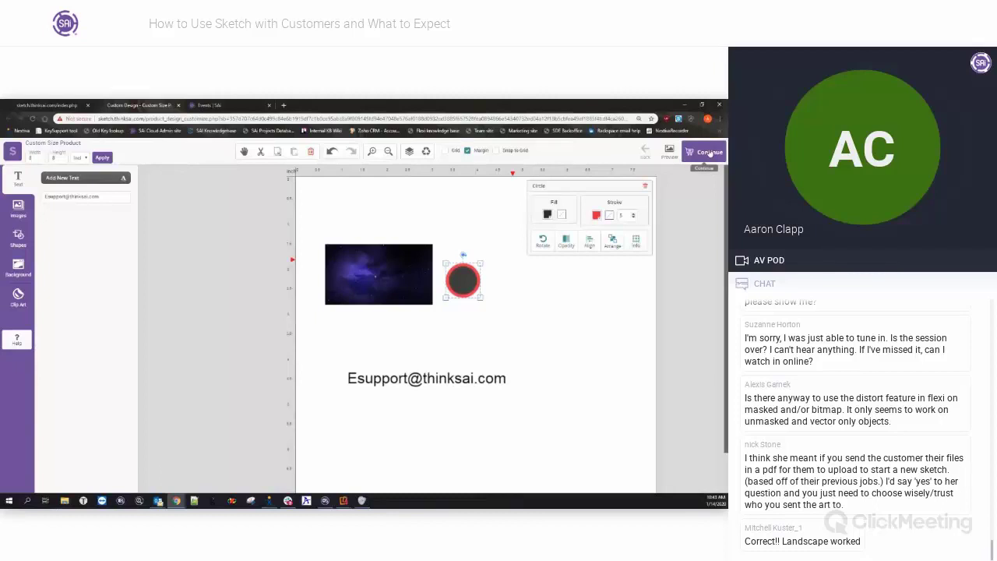
# Submit the design from the Design preview page, then minimize Chrome.
pyautogui.click(709, 152)
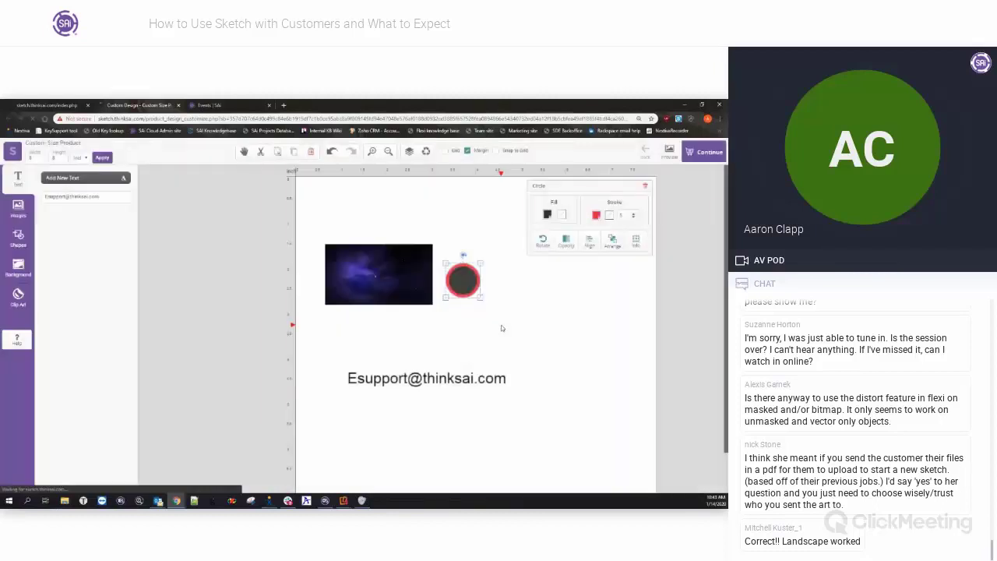
pyautogui.scroll(-3, 370, 320)
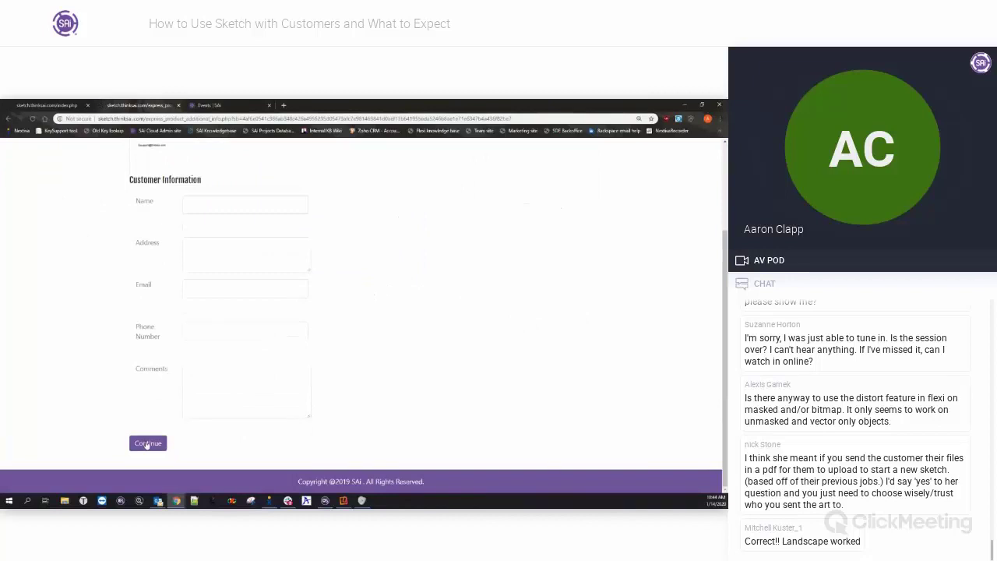
pyautogui.click(146, 444)
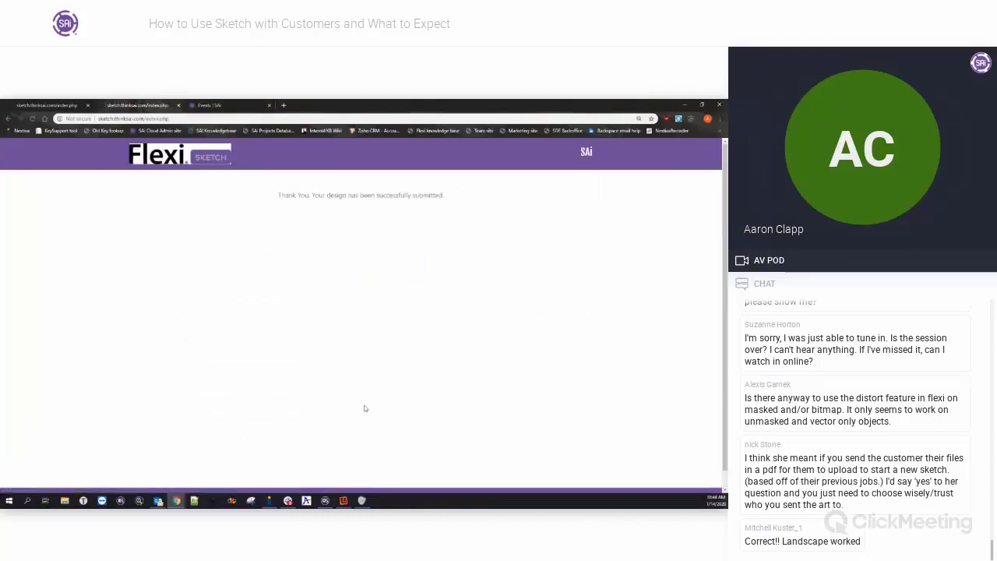
pyautogui.click(684, 105)
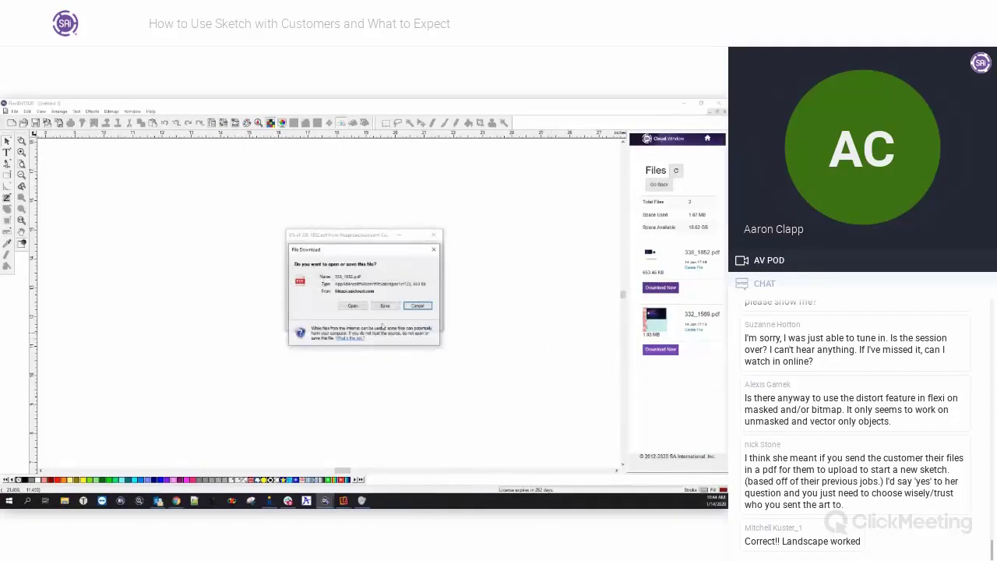
# Save the downloaded 338_1852.pdf from Cloud Files to the Desktop.
pyautogui.click(385, 306)
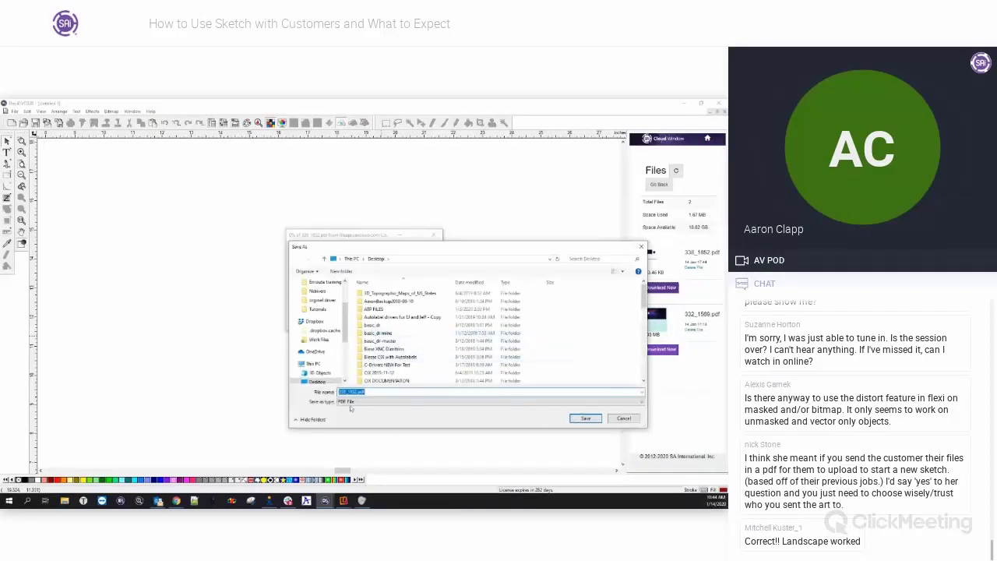
pyautogui.click(586, 418)
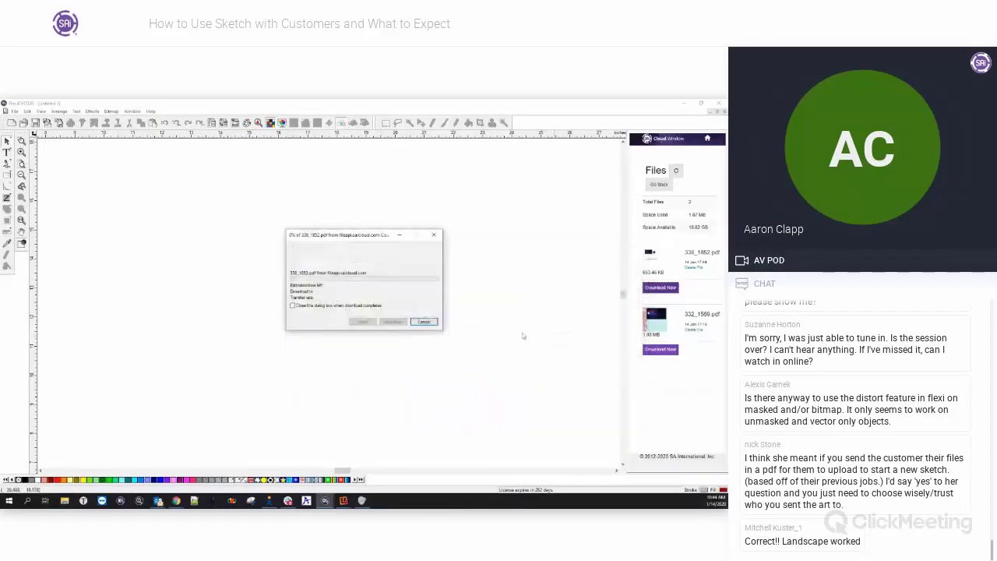
pyautogui.click(424, 322)
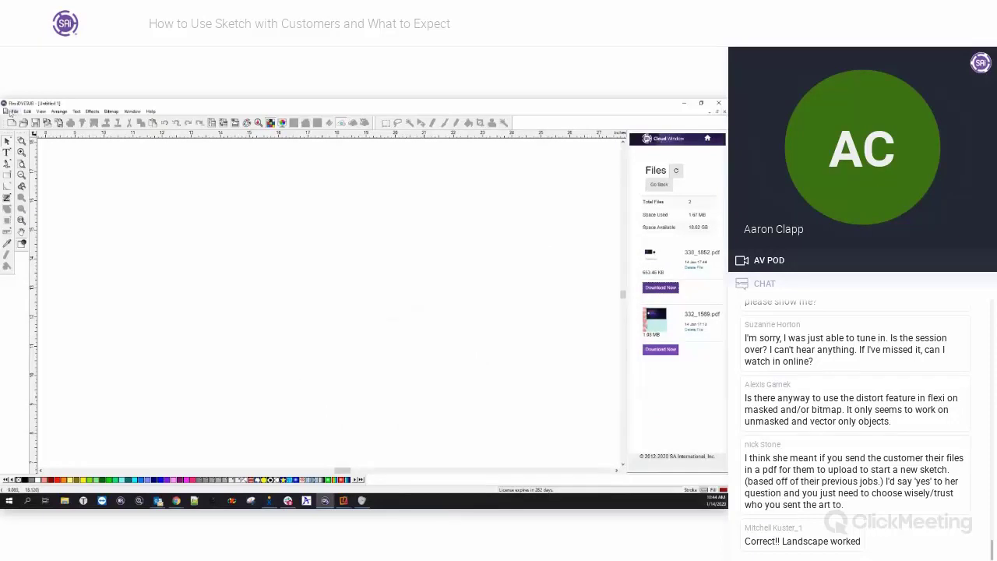
# Import 338_1852.pdf from the Desktop with default PDF import options and select it.
pyautogui.click(13, 111)
pyautogui.click(54, 189)
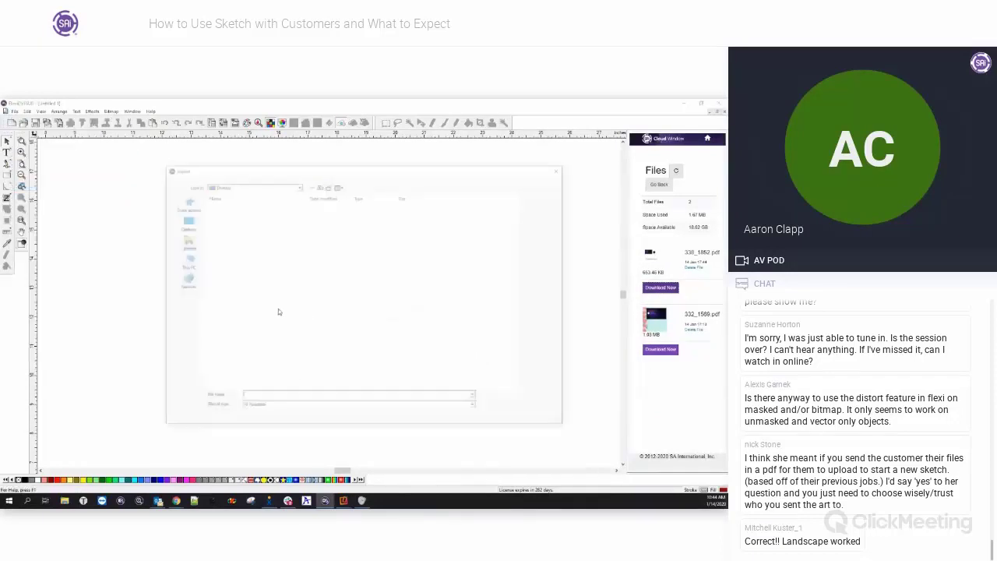
pyautogui.scroll(-2, 358, 312)
pyautogui.click(233, 299)
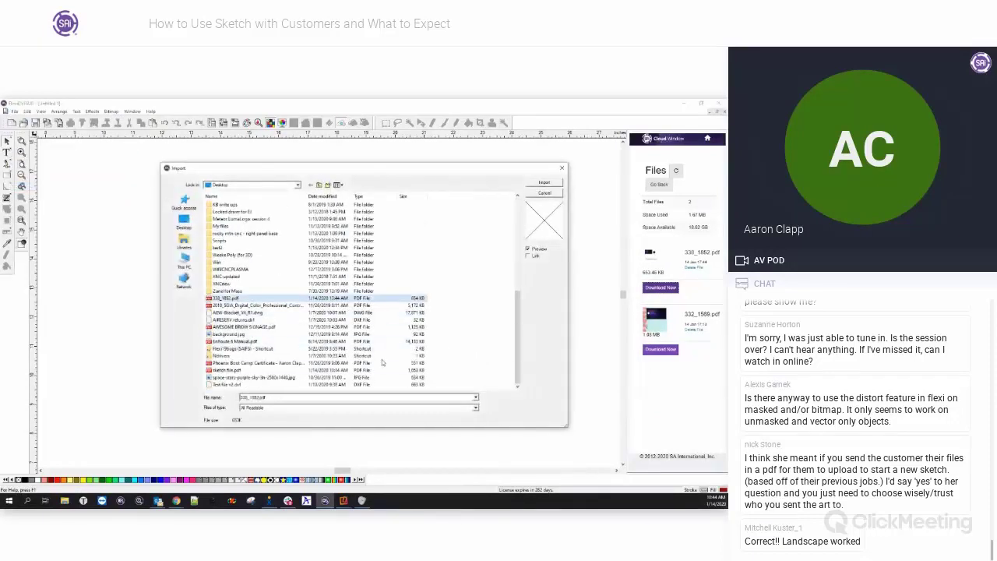
pyautogui.click(549, 187)
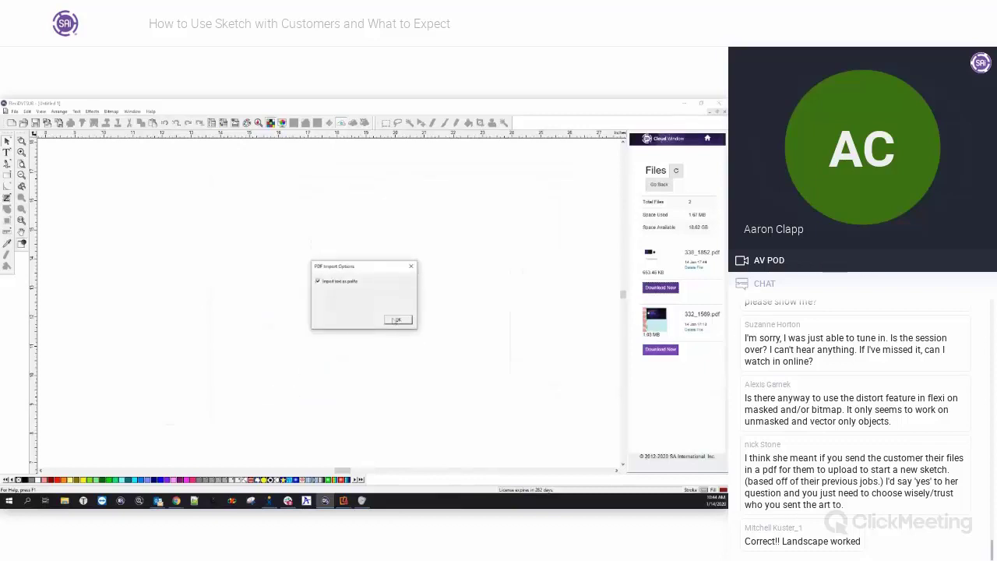
pyautogui.click(396, 320)
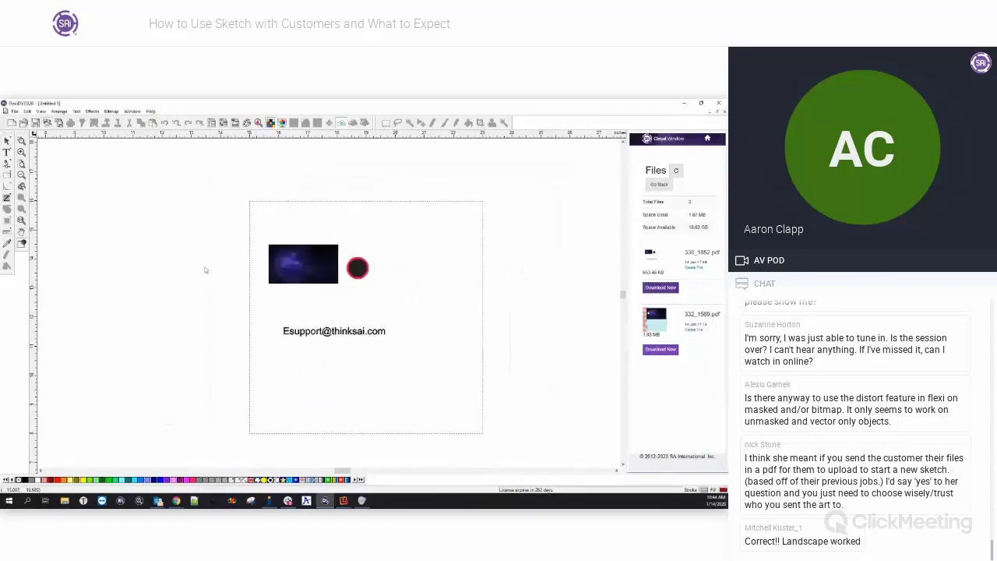
pyautogui.click(357, 268)
# Break apart the imported design and its circle into separate pieces.
pyautogui.rightClick(358, 267)
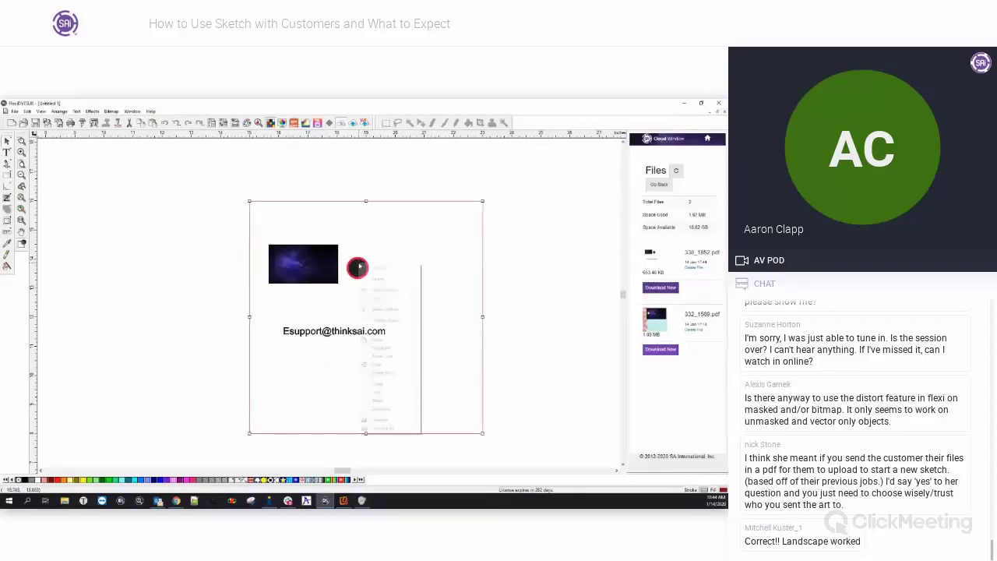
pyautogui.click(366, 419)
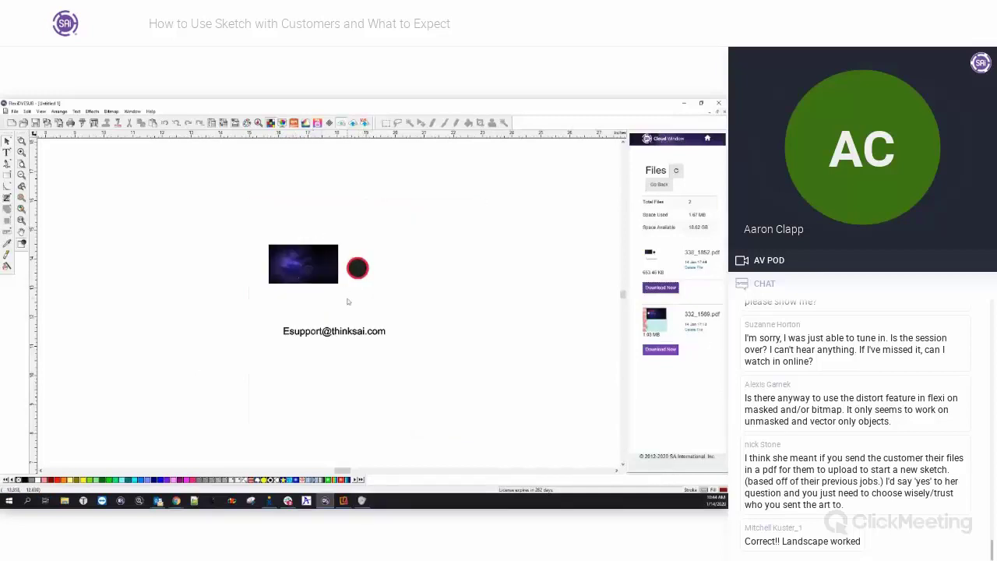
pyautogui.click(369, 270)
pyautogui.rightClick(368, 270)
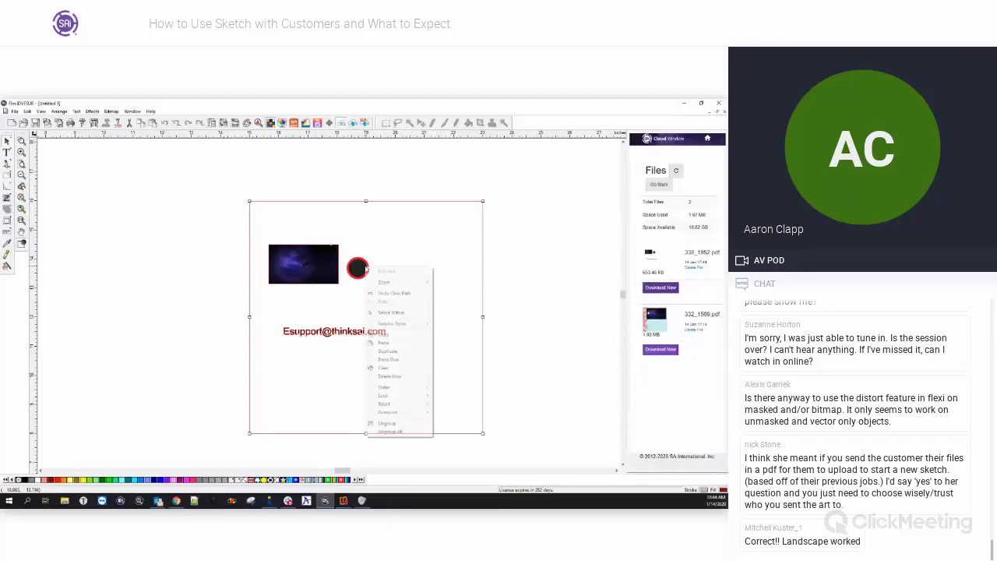
pyautogui.click(378, 425)
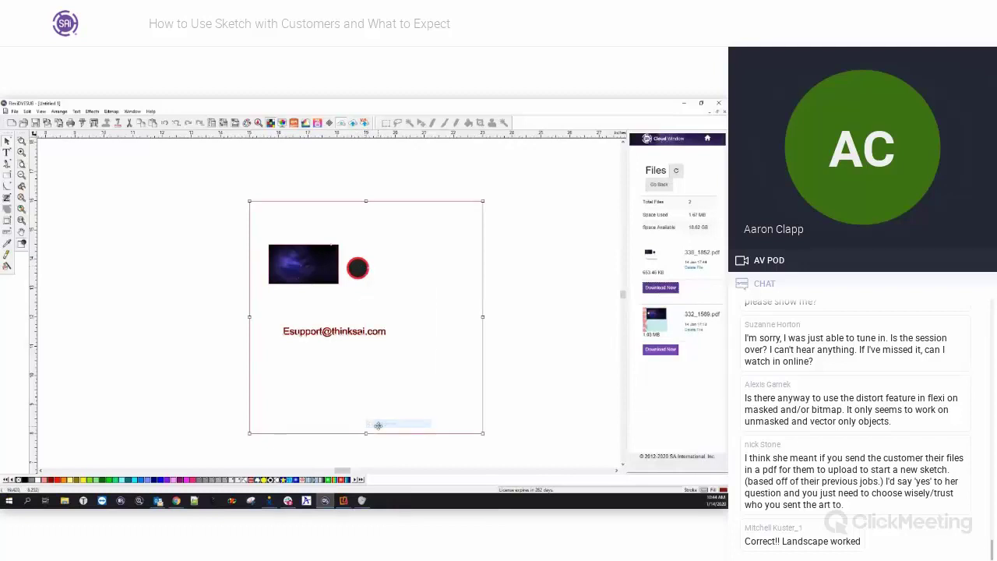
pyautogui.rightClick(360, 267)
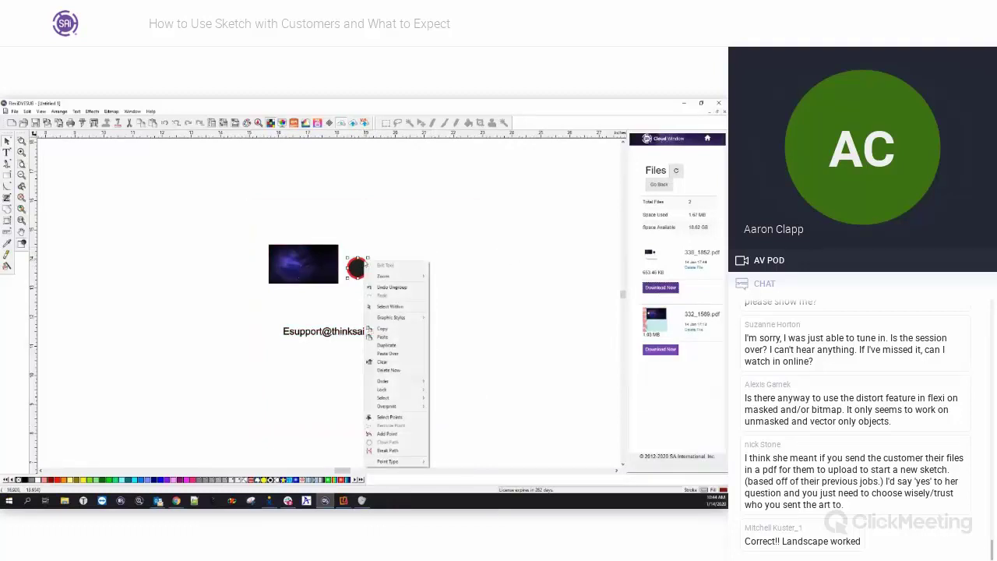
pyautogui.click(379, 427)
pyautogui.scroll(2, 356, 280)
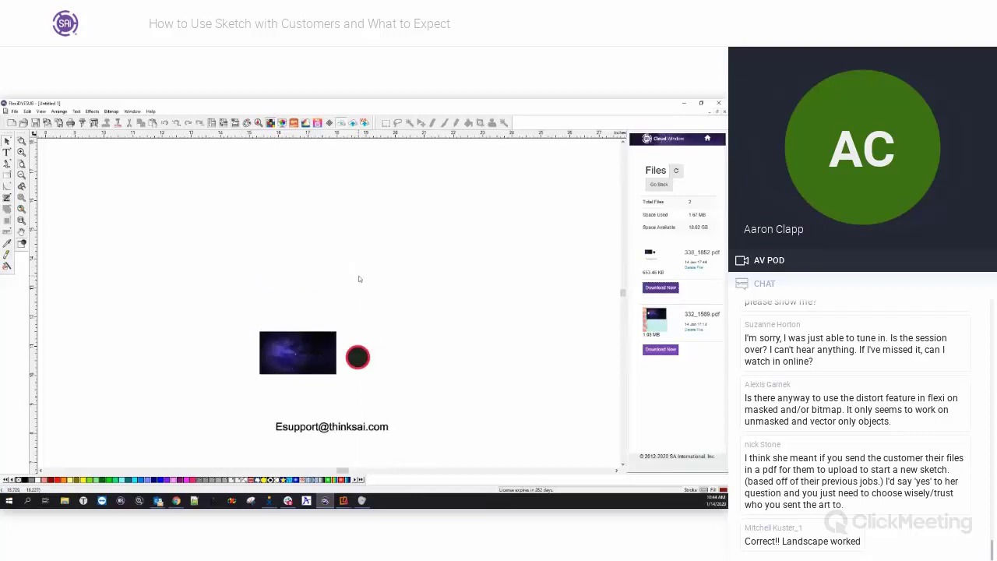
pyautogui.scroll(5, 367, 407)
pyautogui.scroll(2, 367, 405)
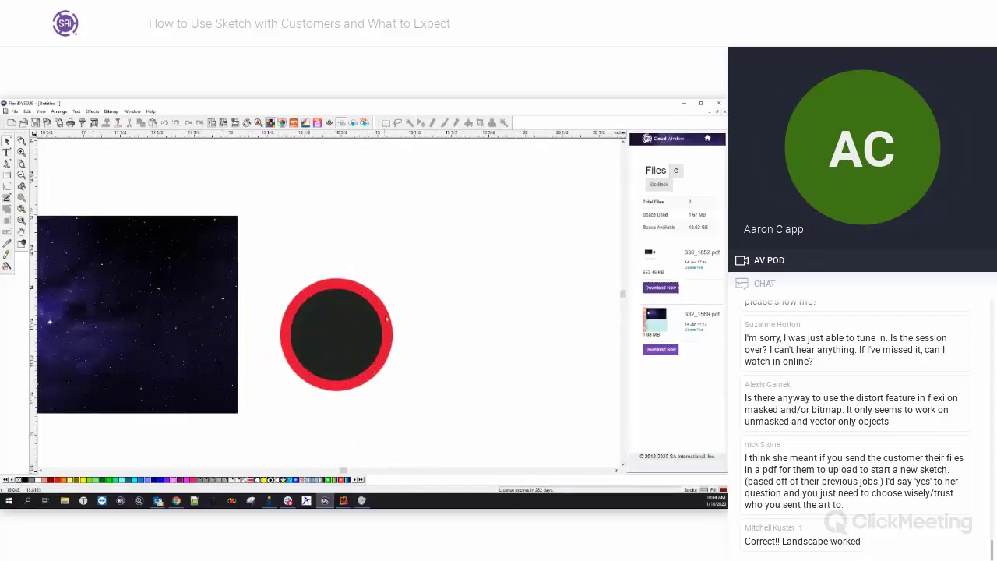
# Separate the black fill from the red ring, move the ring up and enlarge it.
pyautogui.click(387, 316)
pyautogui.moveTo(361, 322); pyautogui.dragTo(484, 324)
pyautogui.click(318, 293)
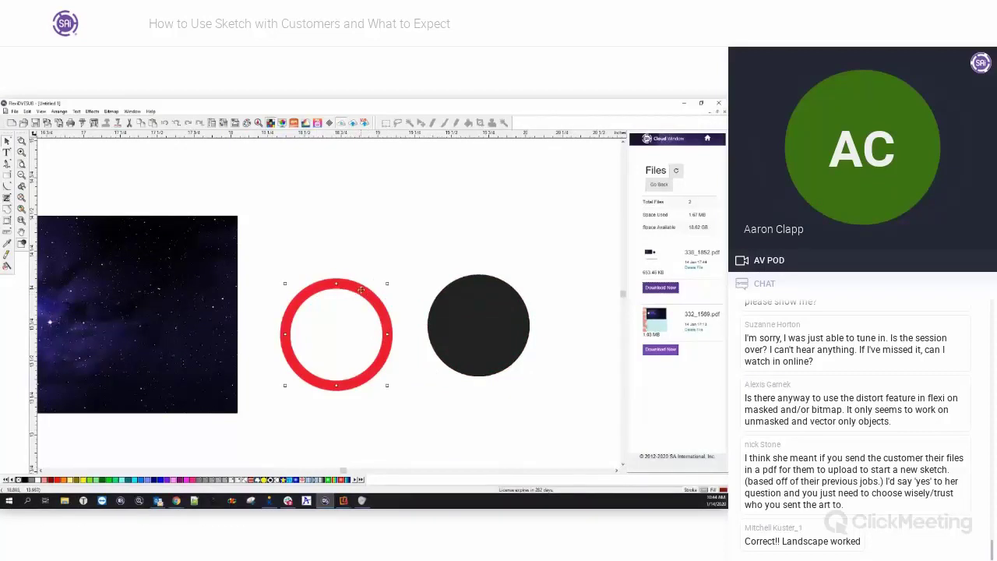
pyautogui.moveTo(362, 292); pyautogui.dragTo(344, 257)
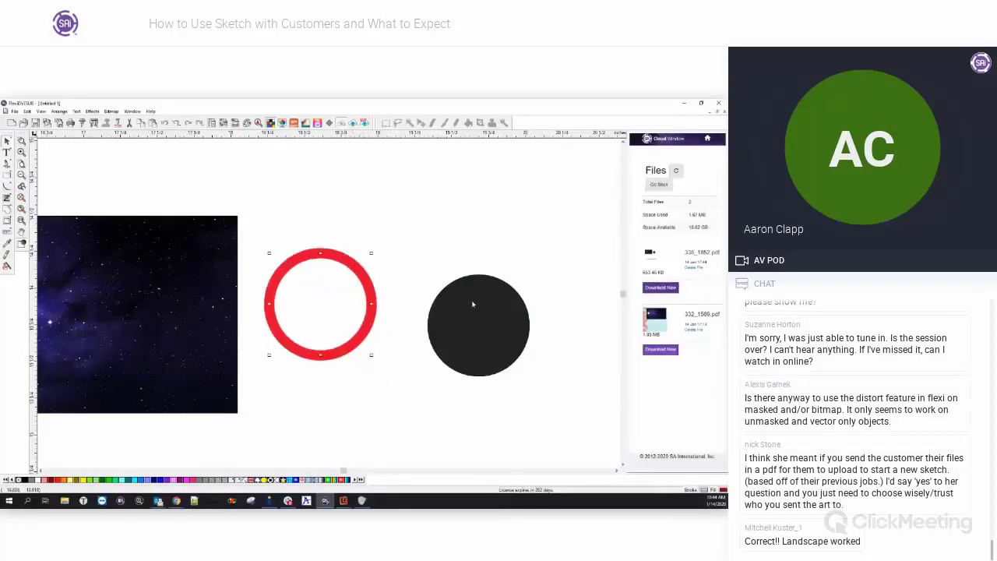
pyautogui.moveTo(480, 322); pyautogui.dragTo(424, 305)
pyautogui.hotkey('ctrl', 'z')
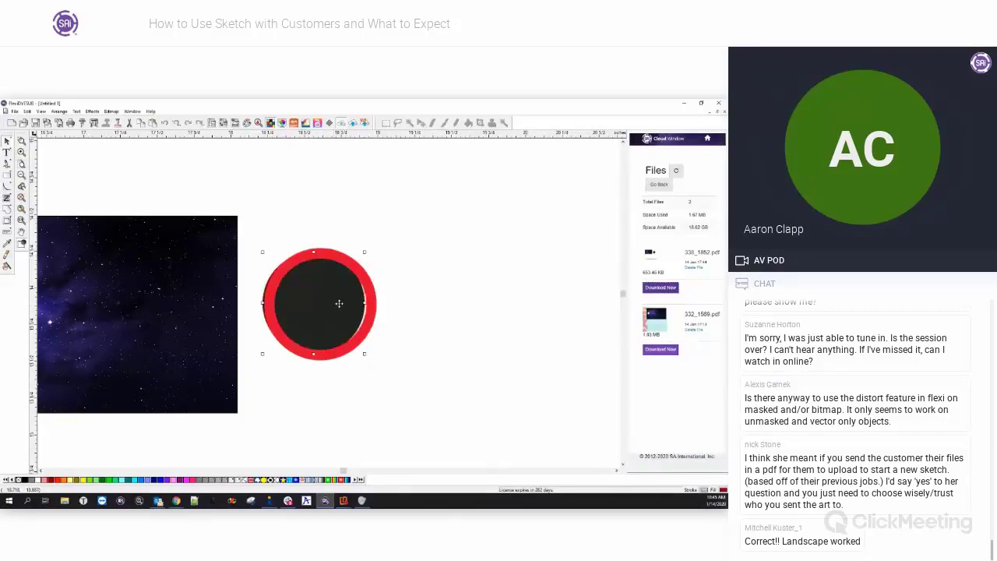
pyautogui.moveTo(339, 303); pyautogui.dragTo(458, 307)
pyautogui.click(373, 283)
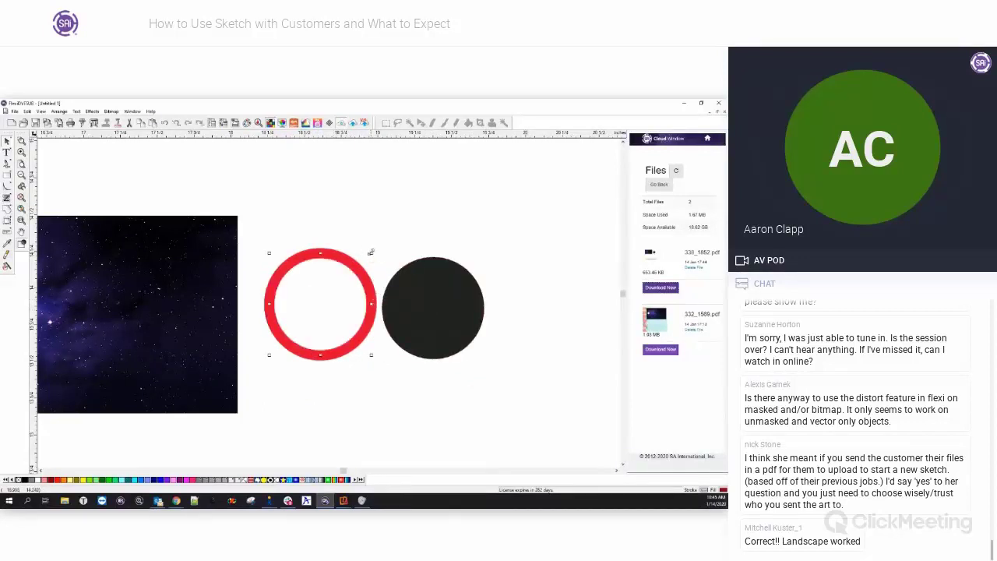
pyautogui.moveTo(371, 252); pyautogui.dragTo(397, 227)
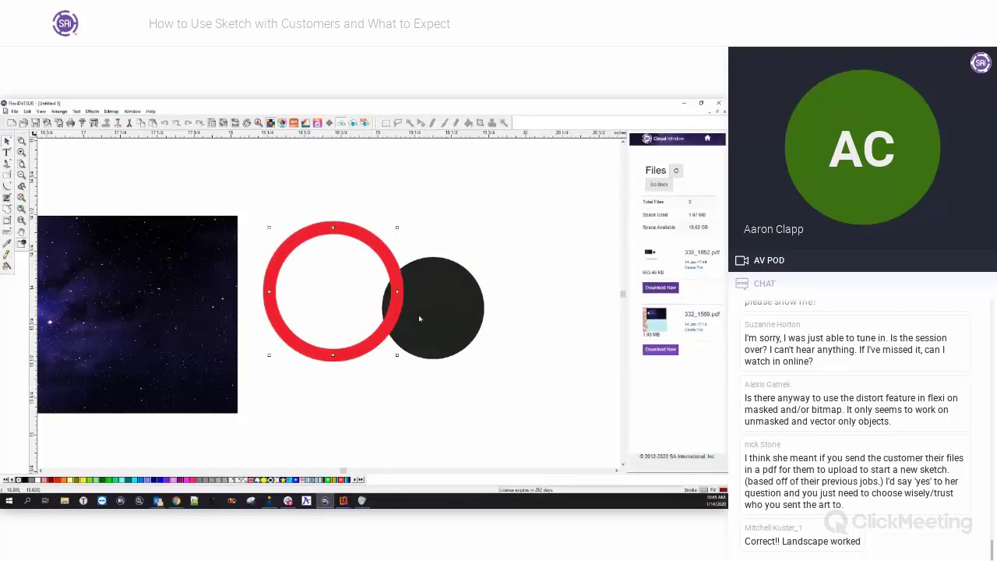
pyautogui.scroll(-3, 413, 331)
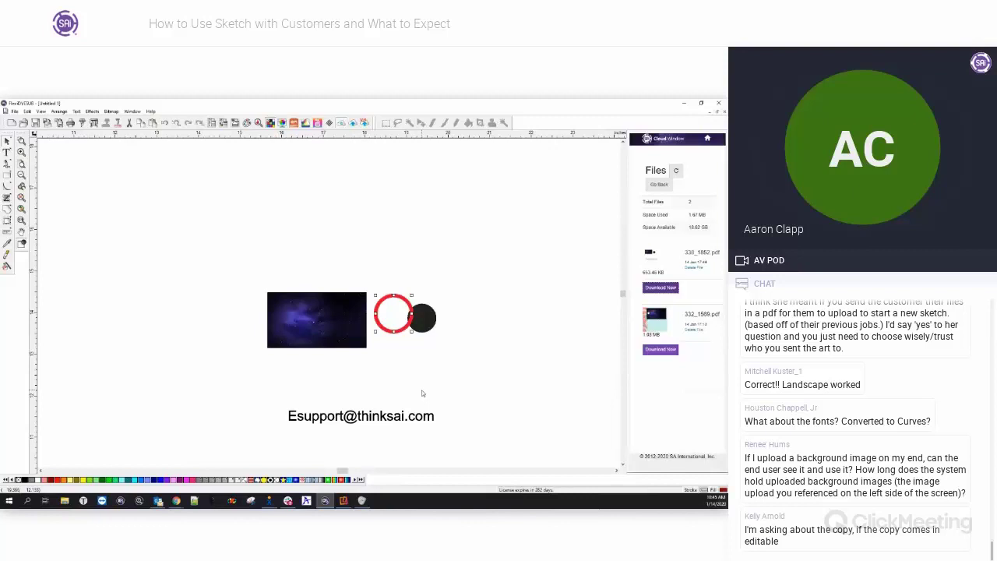
# Close the current document without saving and start a new blank document.
pyautogui.click(722, 113)
pyautogui.click(366, 317)
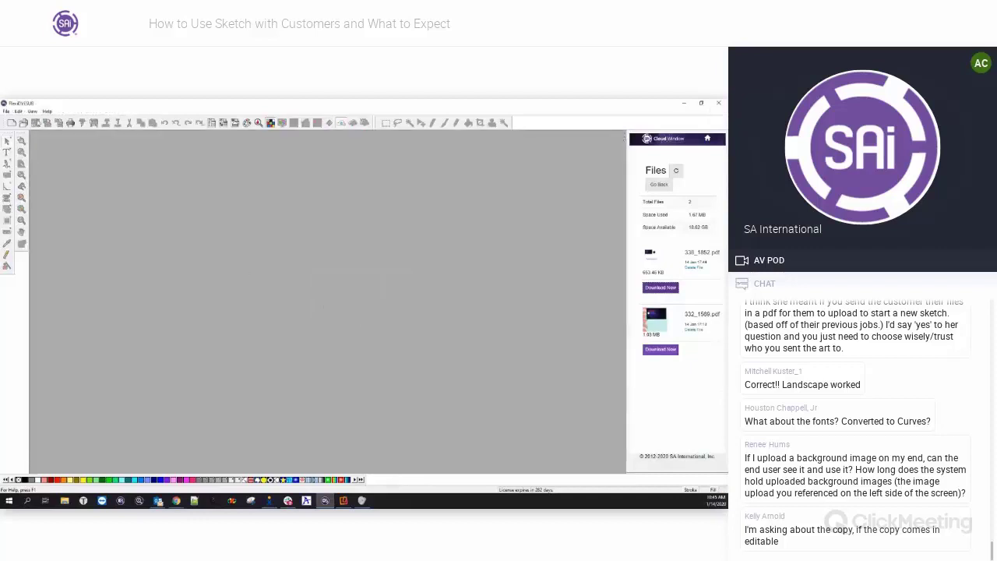
pyautogui.click(11, 123)
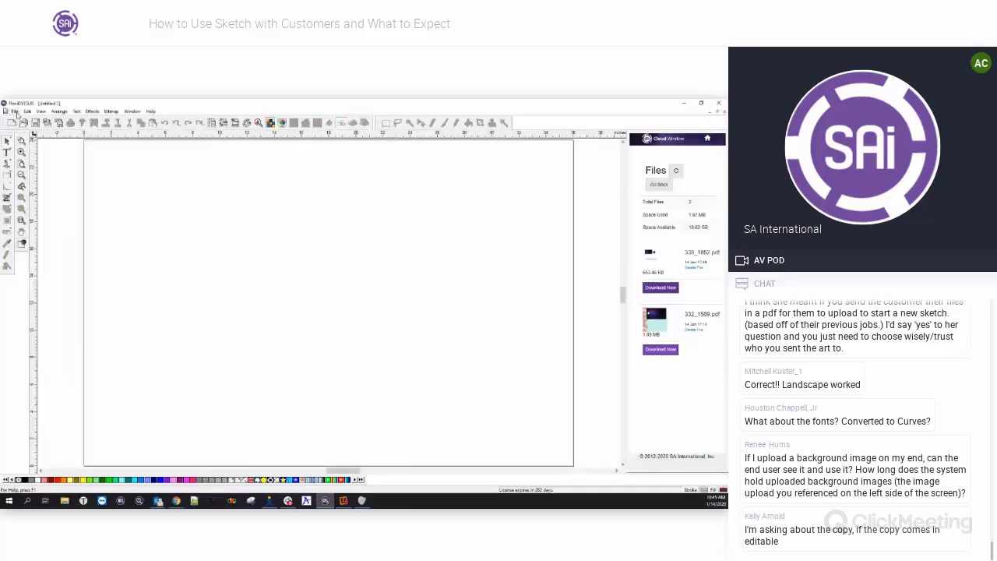
# Import 330_1852.pdf with default PDF import options and place it on the page.
pyautogui.click(14, 112)
pyautogui.click(29, 188)
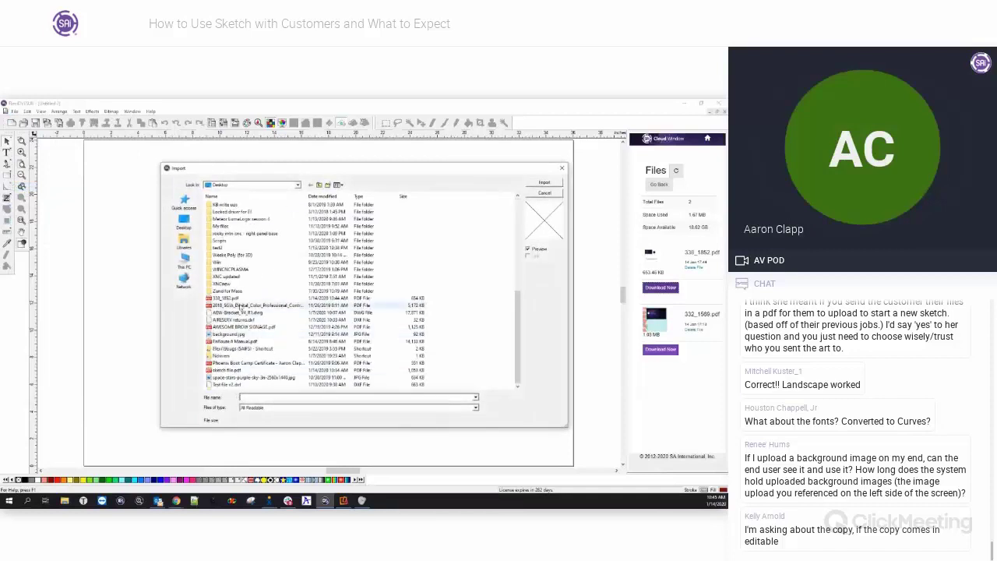
pyautogui.click(226, 299)
pyautogui.click(545, 182)
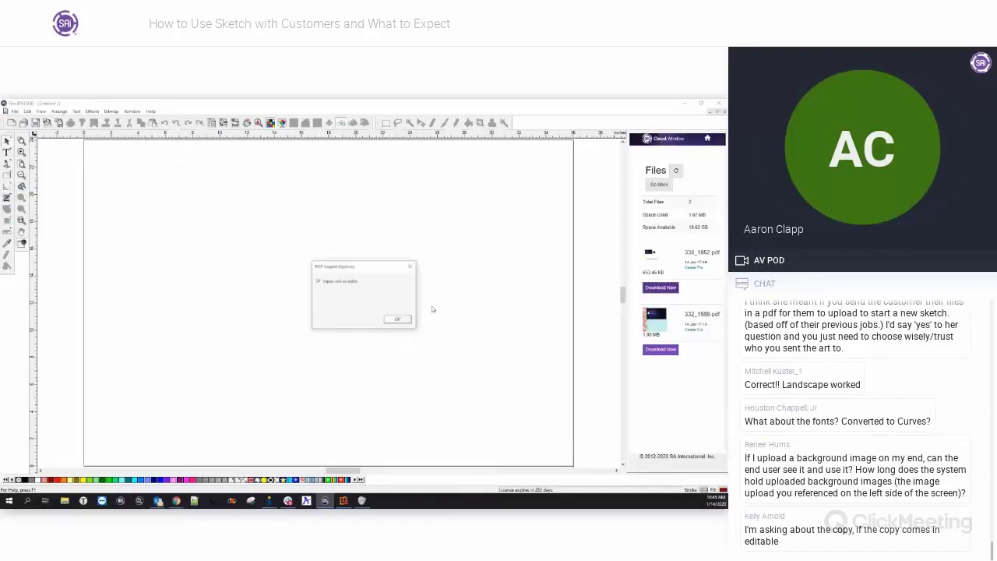
pyautogui.moveTo(348, 268); pyautogui.dragTo(317, 247)
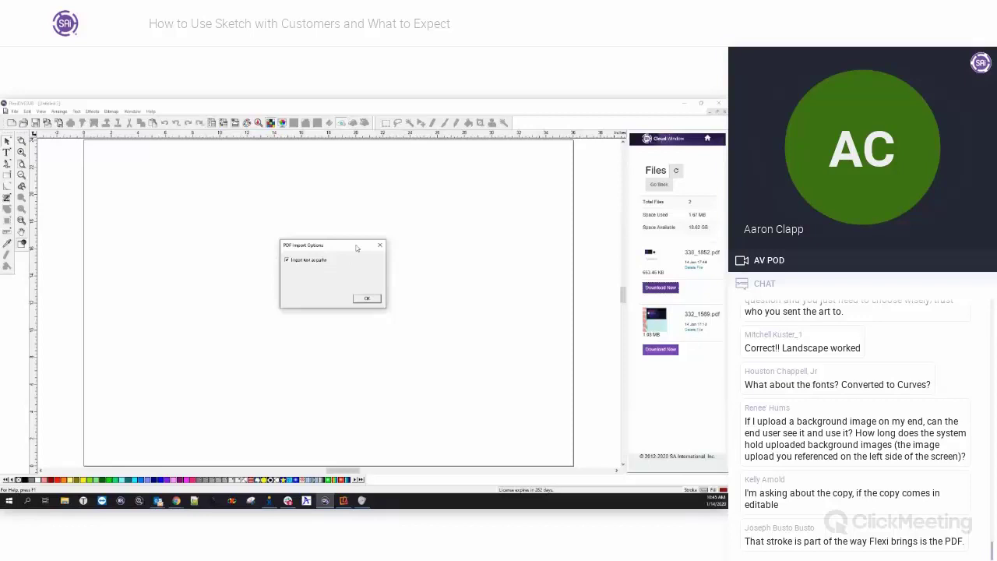
pyautogui.click(367, 299)
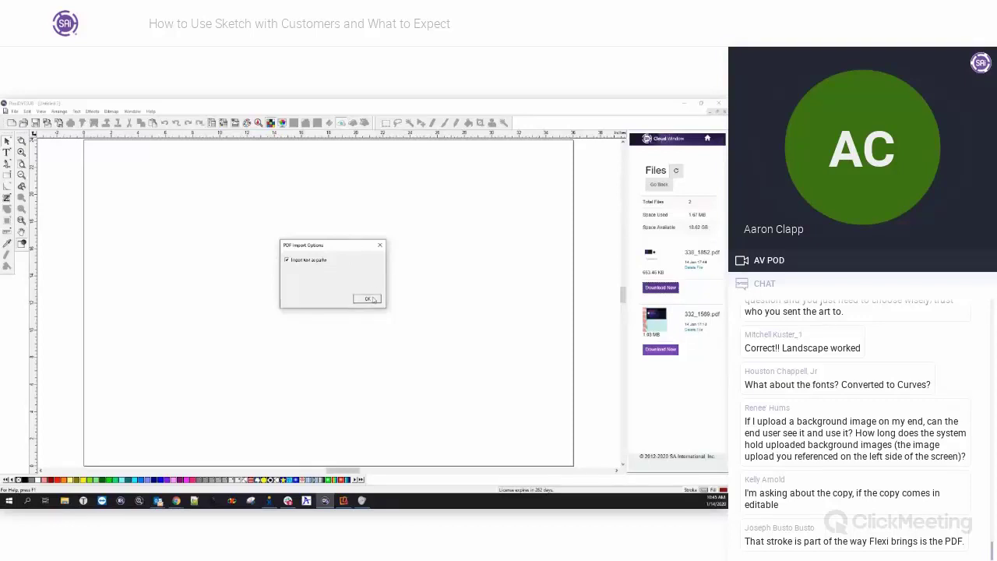
pyautogui.click(274, 248)
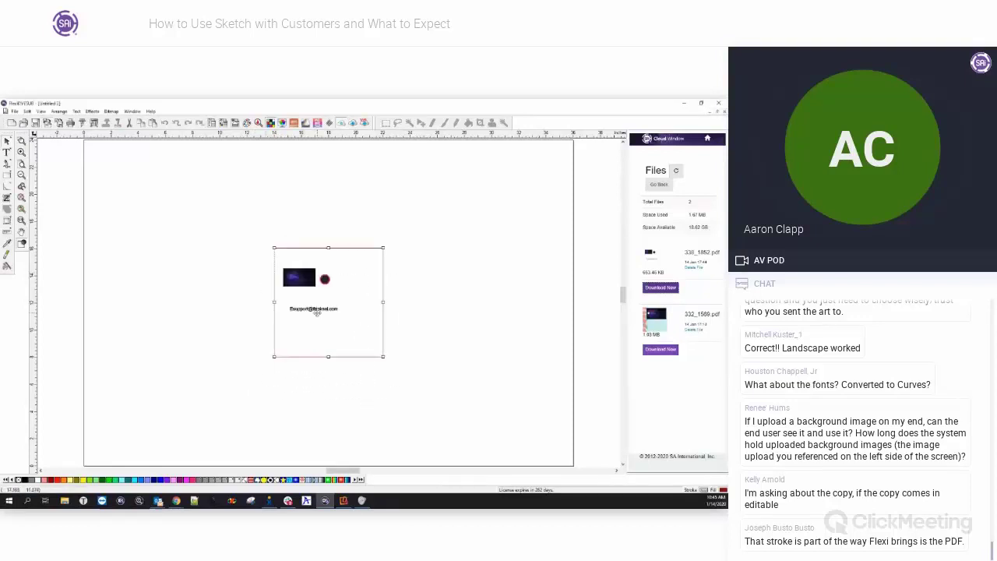
# Unmask the imported design twice to free its contents as separate objects.
pyautogui.rightClick(324, 307)
pyautogui.click(346, 463)
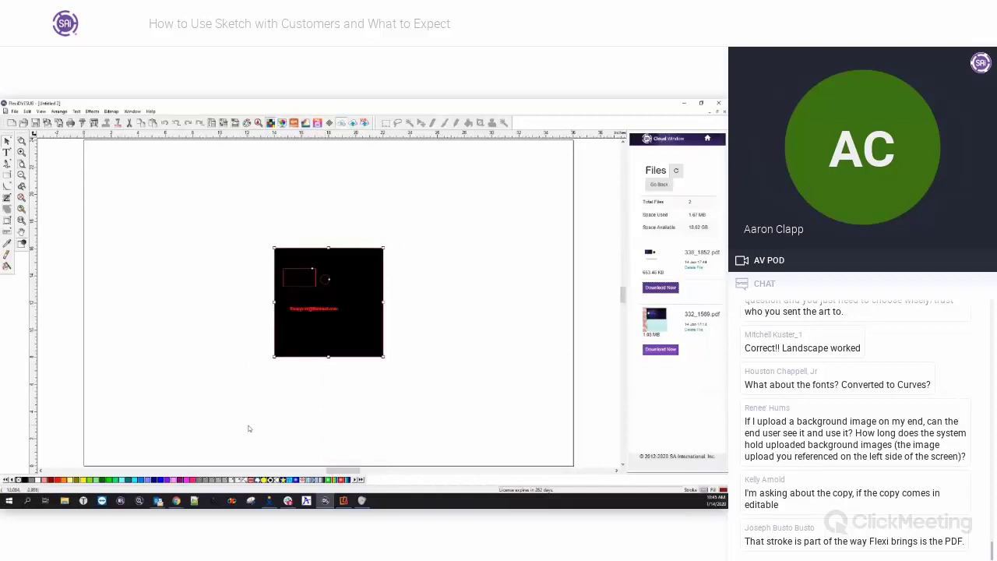
pyautogui.click(319, 336)
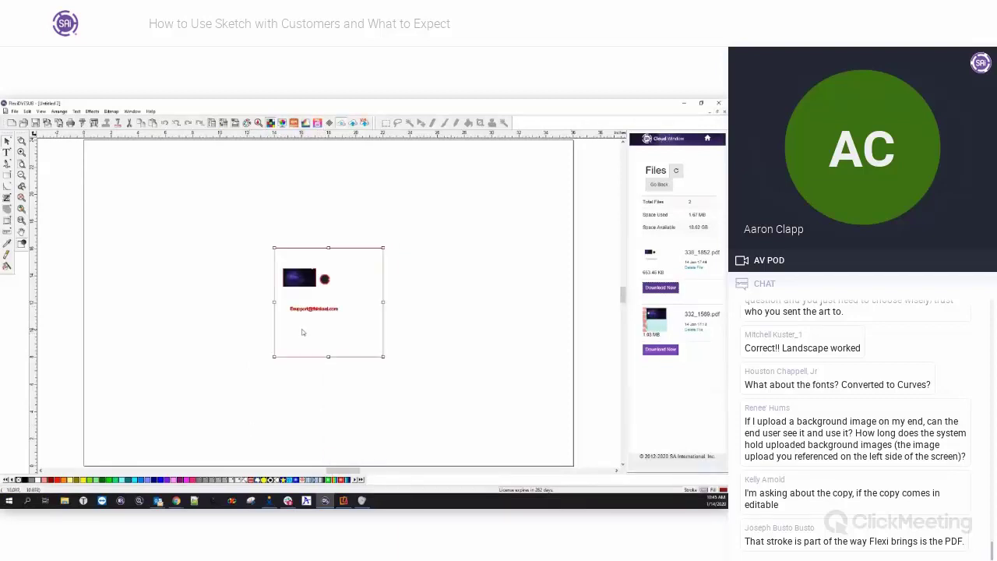
pyautogui.scroll(3, 312, 328)
pyautogui.rightClick(310, 322)
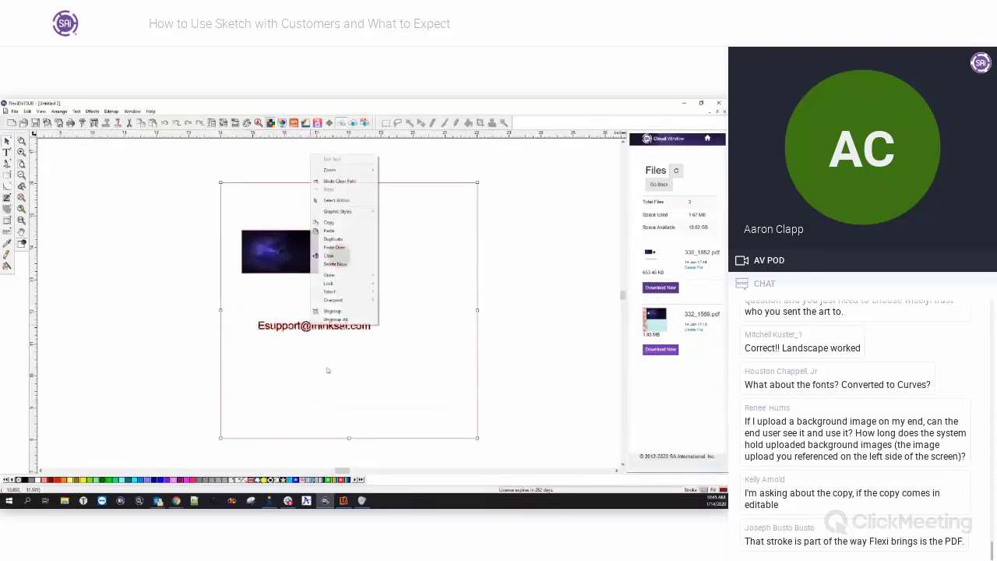
pyautogui.click(321, 314)
# Stretch the support e-mail text slightly wider, then return to the Chrome Sketch page.
pyautogui.click(296, 327)
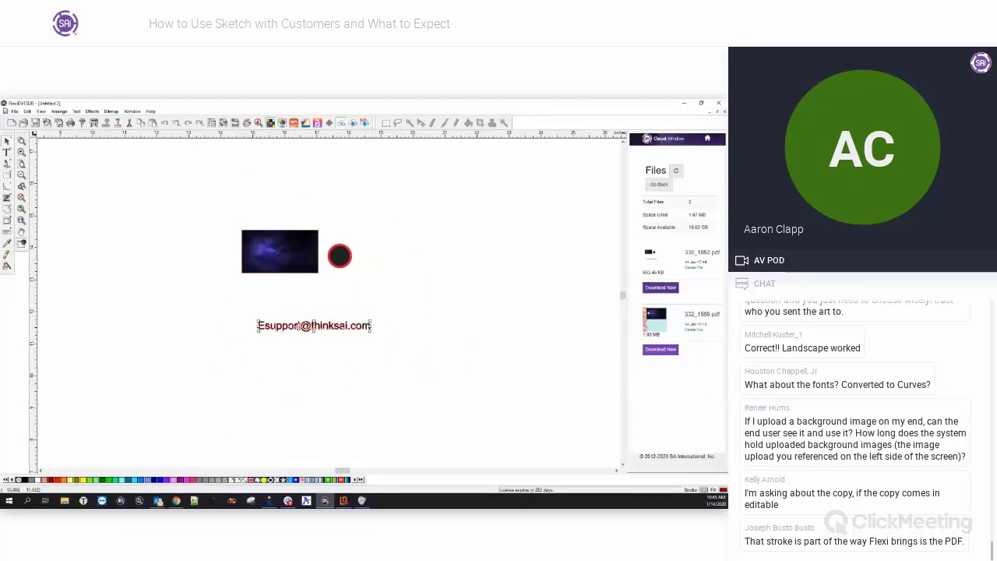
pyautogui.moveTo(372, 329)
pyautogui.mouseDown()
pyautogui.moveTo(412, 351)
pyautogui.moveTo(363, 335)
pyautogui.mouseUp()
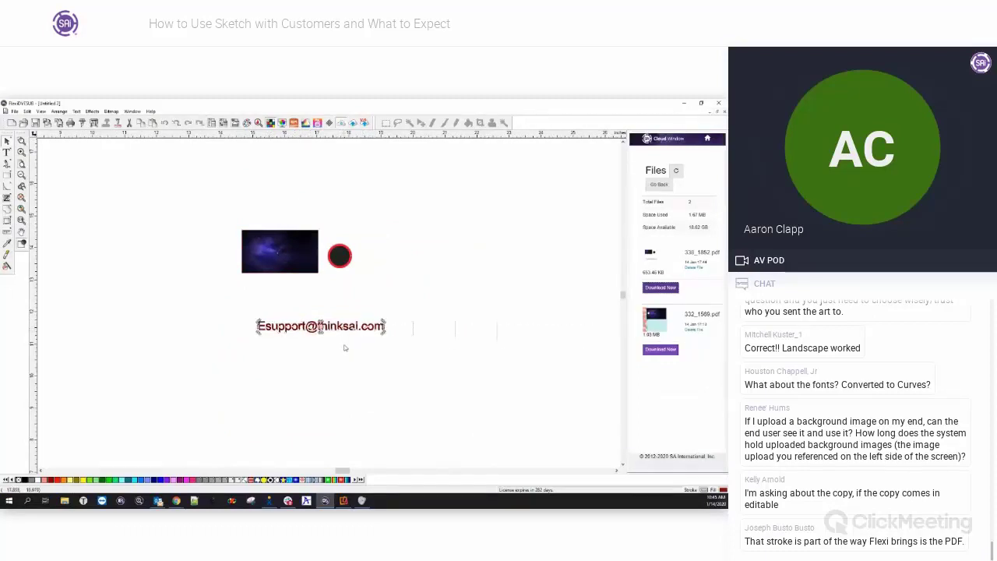
pyautogui.click(343, 327)
pyautogui.hotkey('ctrl', 'a')
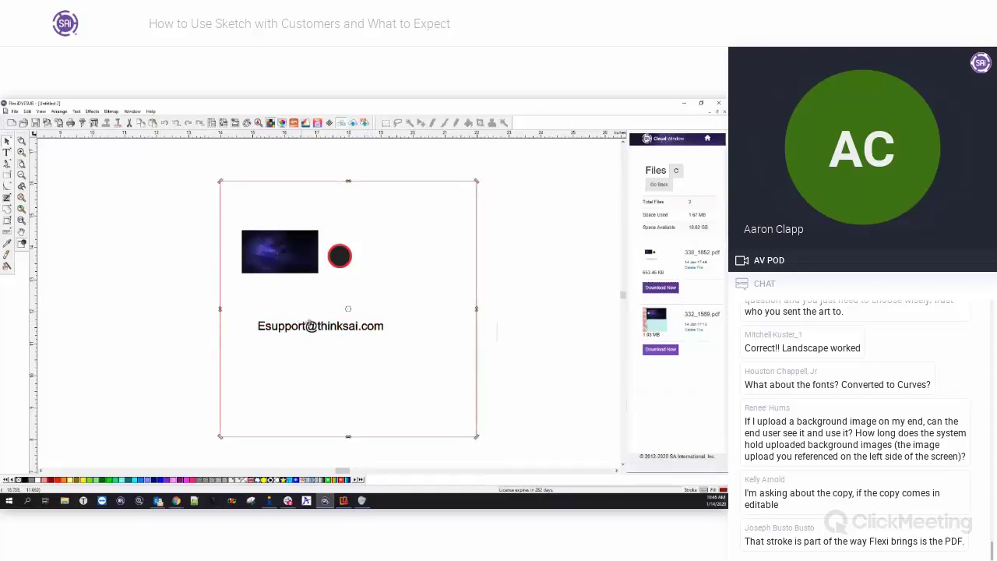
pyautogui.click(335, 331)
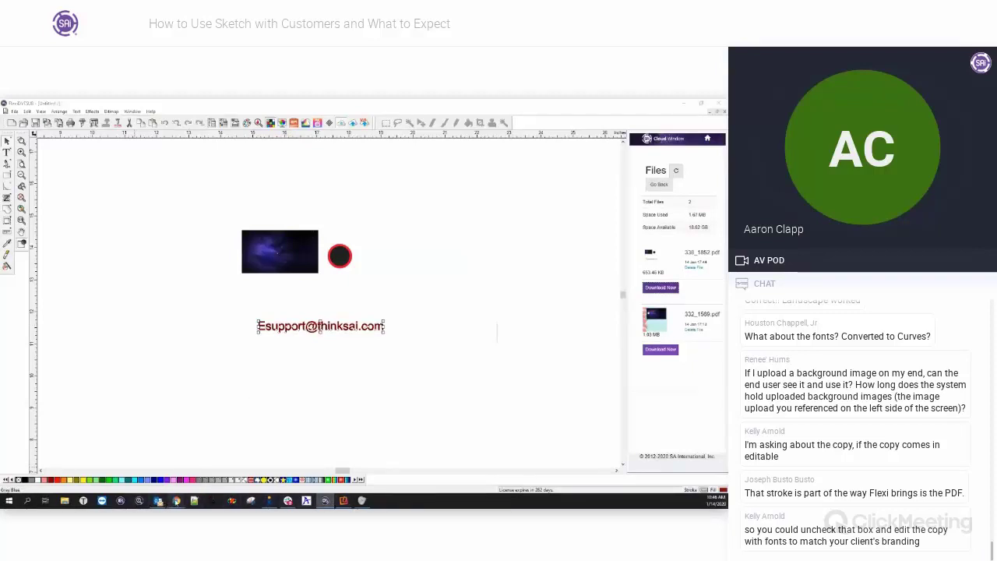
pyautogui.moveTo(177, 500)
pyautogui.click(248, 467)
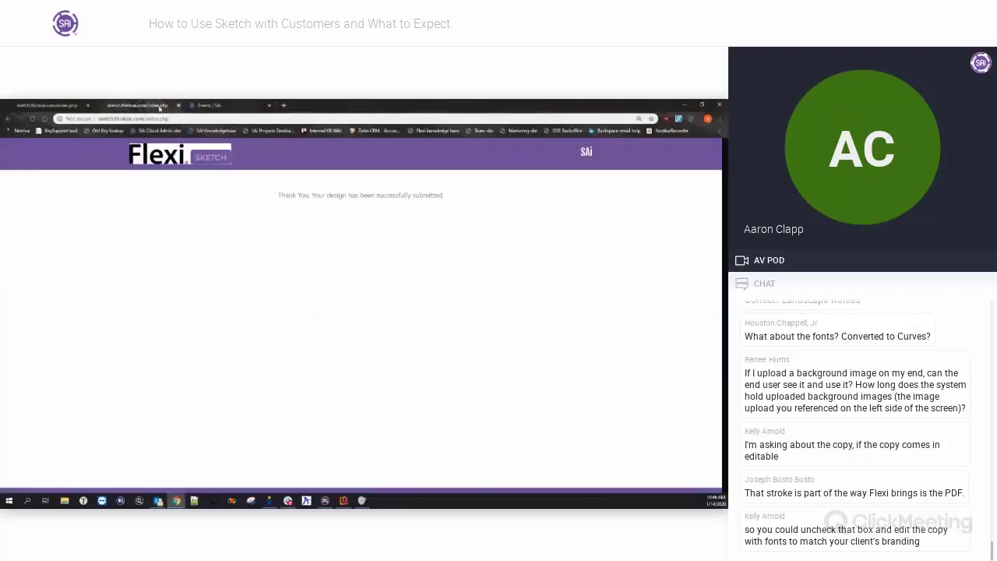
# Go back to a blank custom-size Sketch design, dismiss the tutorial, and add Sample Text.
pyautogui.click(48, 105)
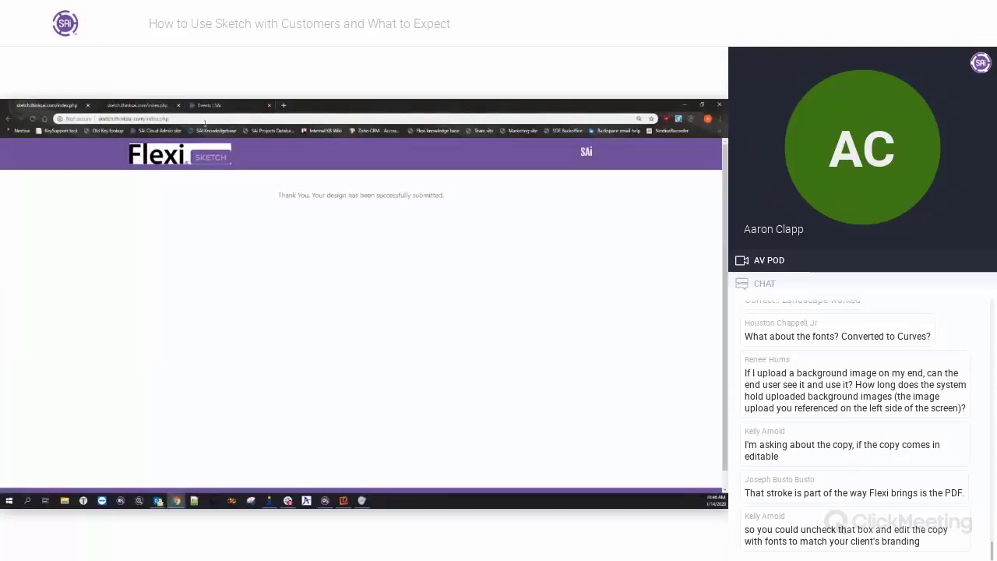
pyautogui.click(8, 119)
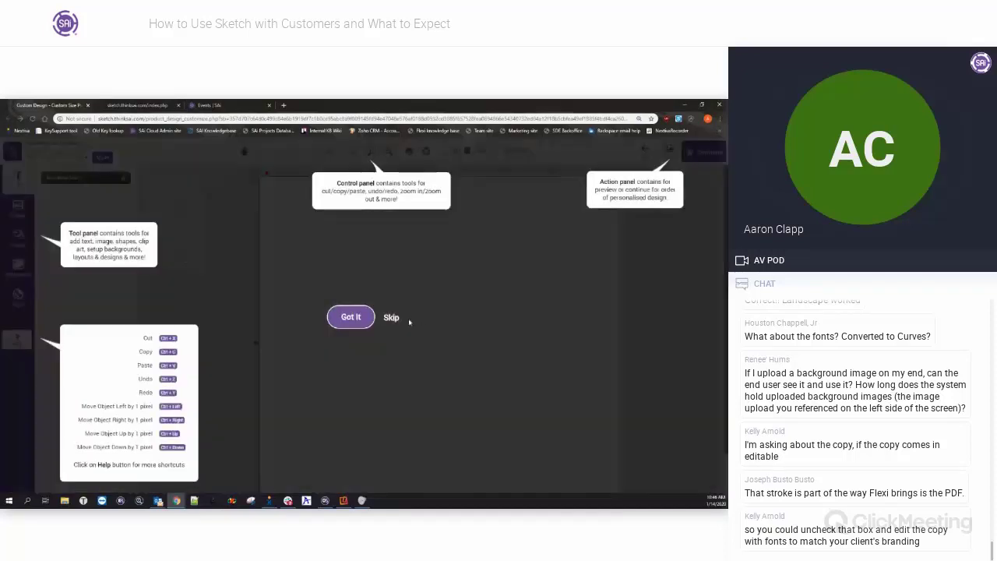
pyautogui.click(393, 318)
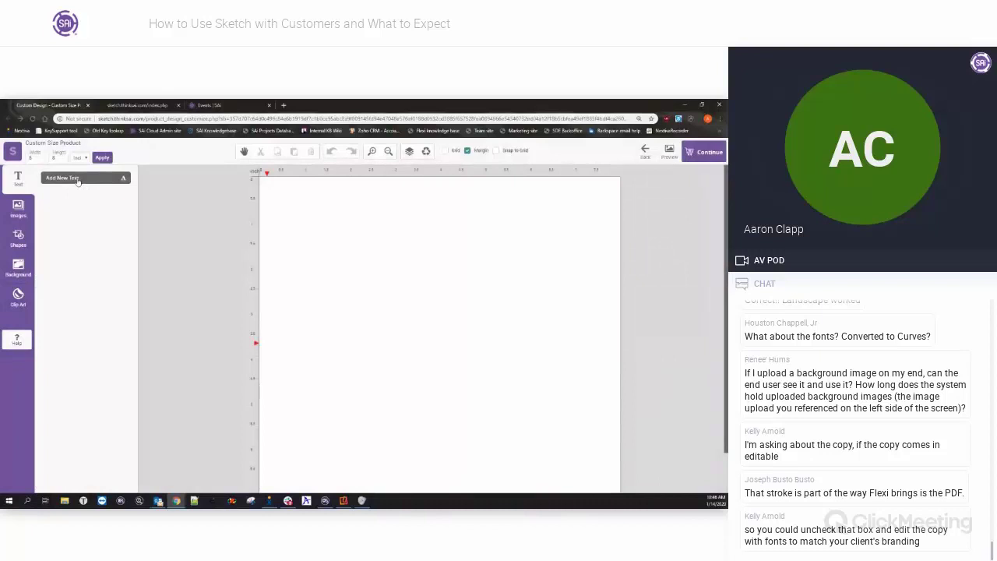
pyautogui.click(81, 182)
# Browse the Choose Font list for Sample Text and close it without changing the font.
pyautogui.moveTo(484, 364); pyautogui.dragTo(484, 223)
pyautogui.click(508, 264)
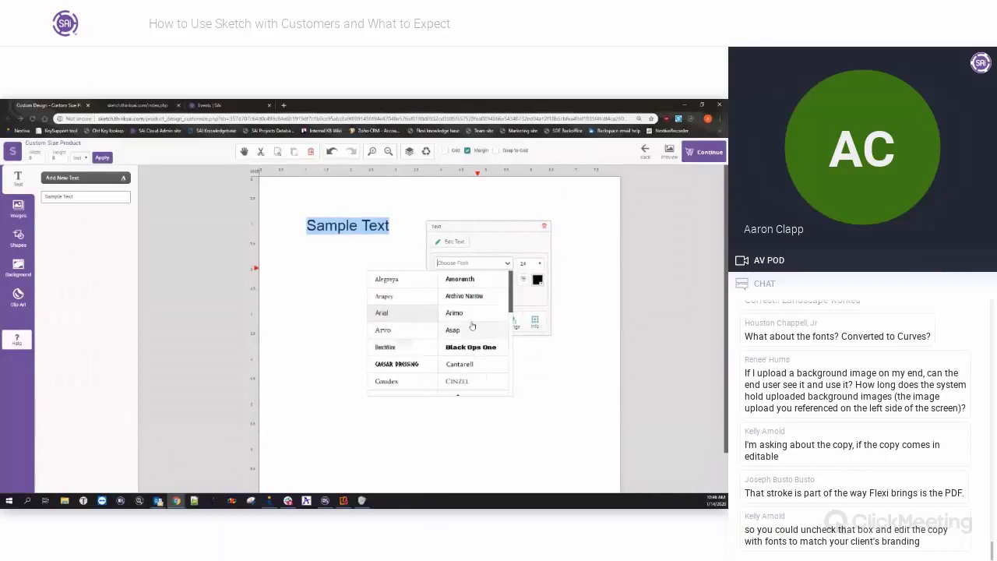
pyautogui.moveTo(515, 293); pyautogui.dragTo(511, 382)
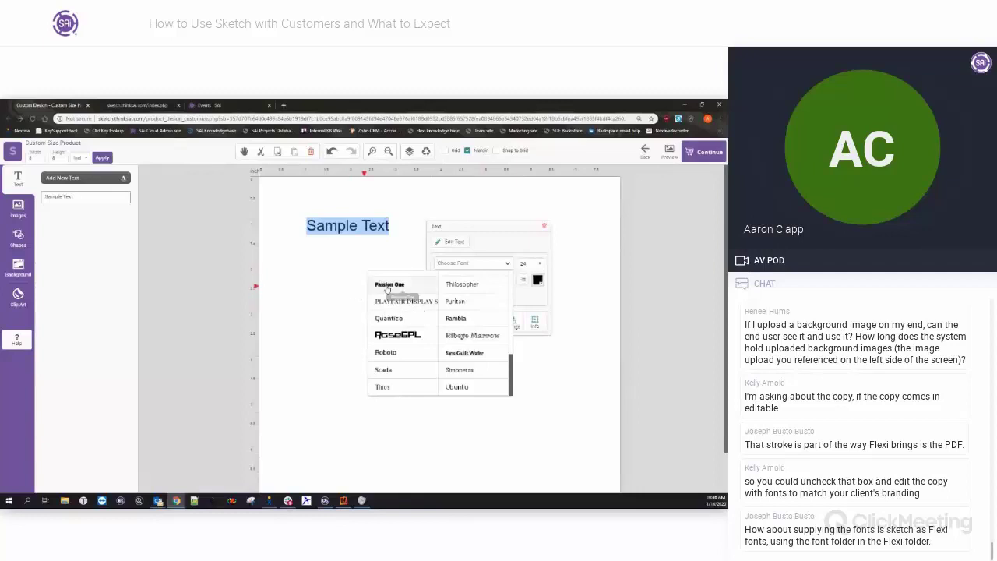
pyautogui.scroll(15, 437, 353)
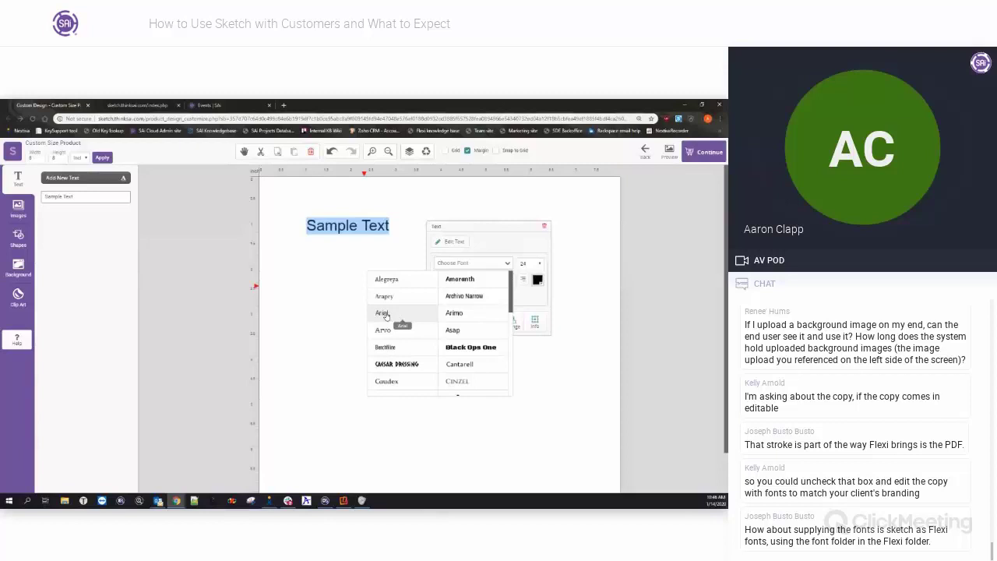
pyautogui.click(356, 296)
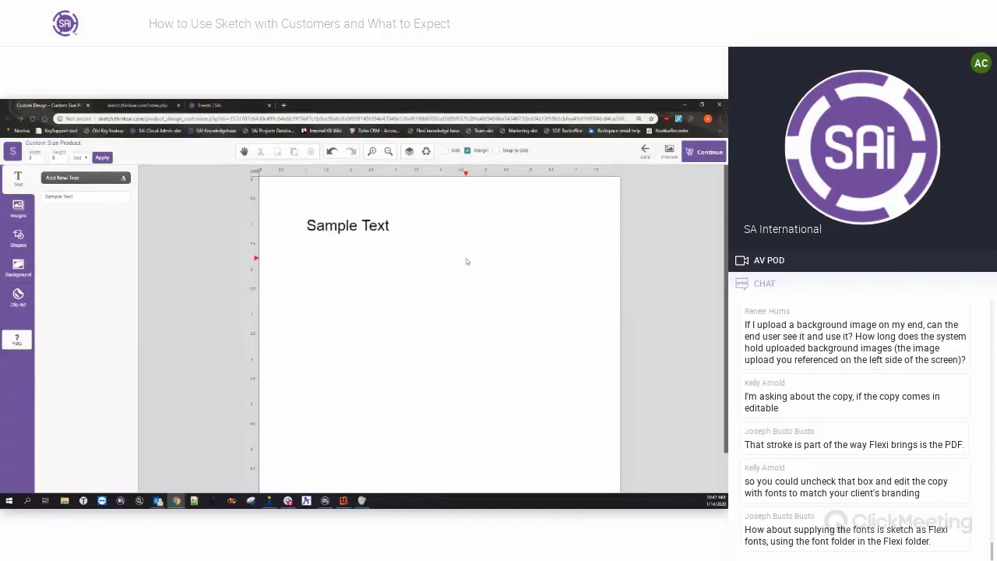
# Delete the Sample Text and apply the diagonal striped page background.
pyautogui.moveTo(291, 197); pyautogui.dragTo(435, 267)
pyautogui.press('Delete')
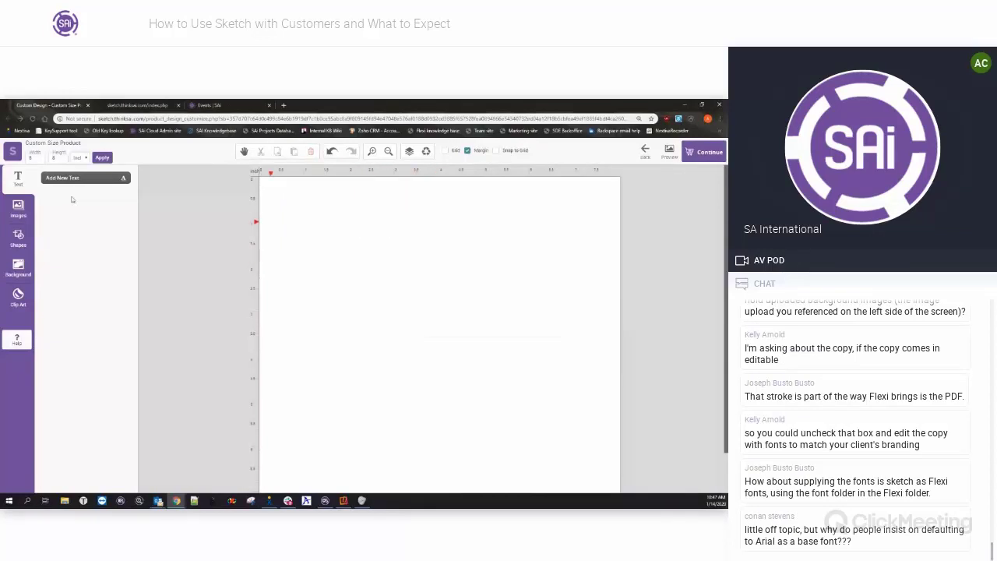
pyautogui.click(18, 208)
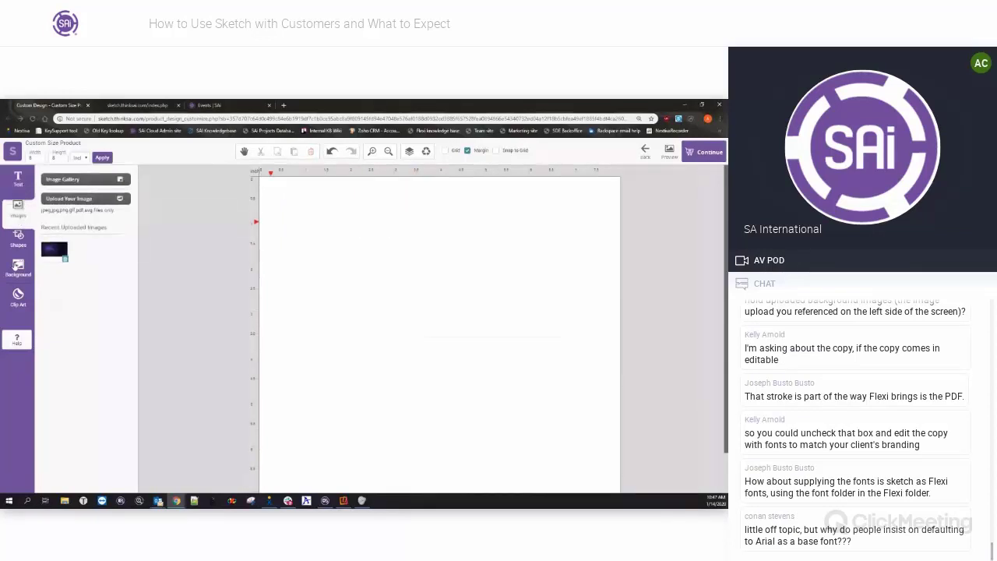
pyautogui.click(18, 266)
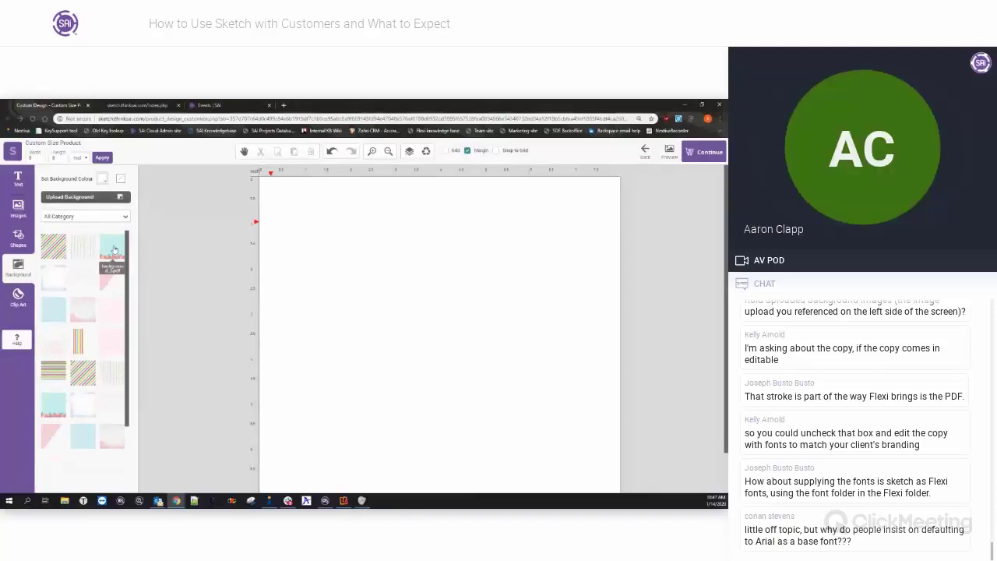
pyautogui.click(60, 251)
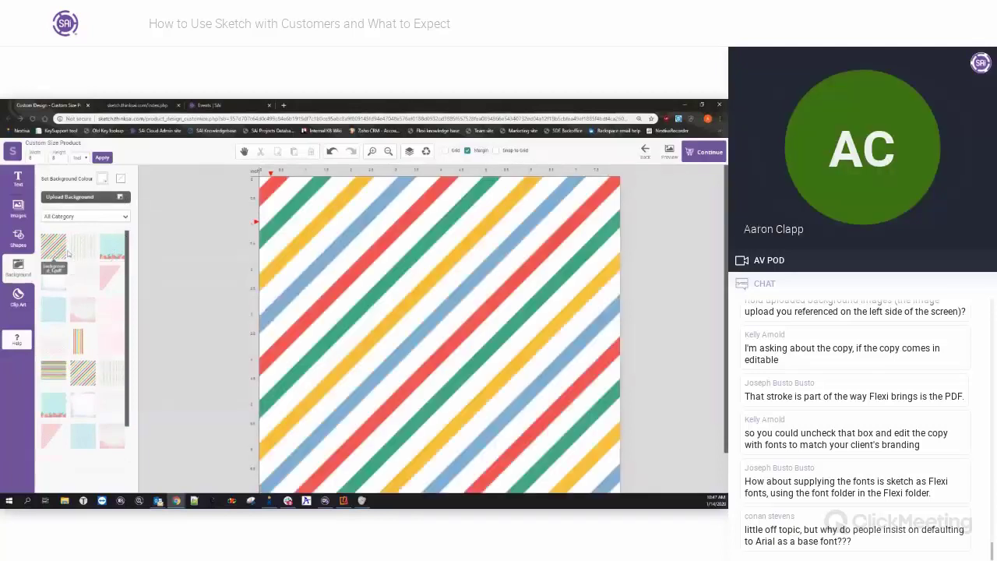
# Rescale, shift and fit the stripe pattern to the canvas, then delete the background.
pyautogui.click(386, 278)
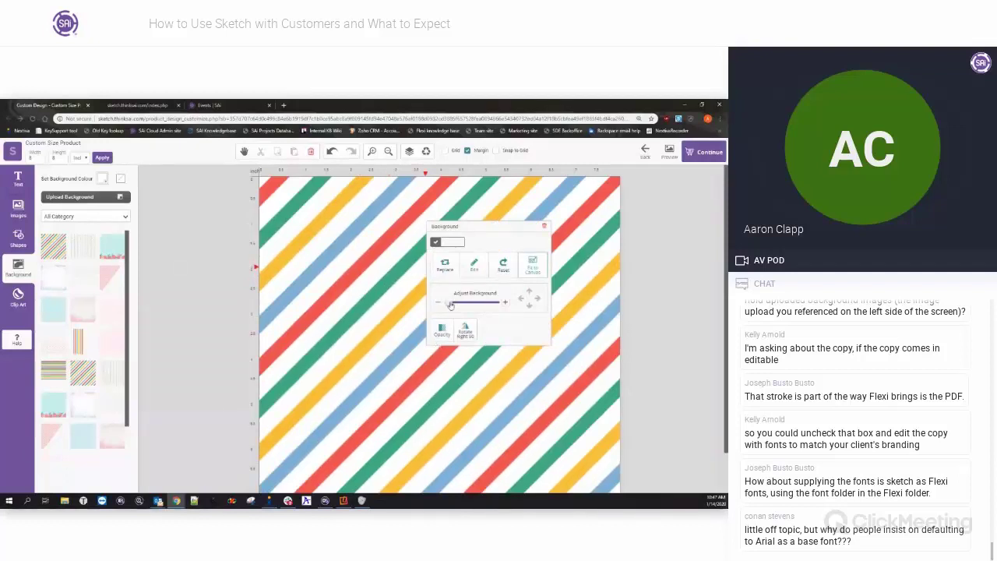
pyautogui.moveTo(451, 304); pyautogui.dragTo(458, 304)
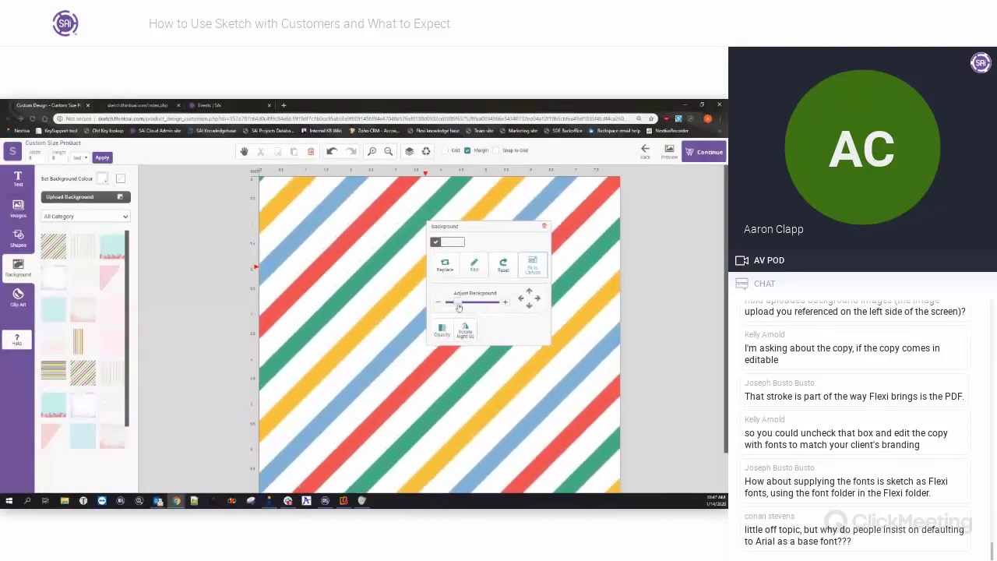
pyautogui.click(529, 303)
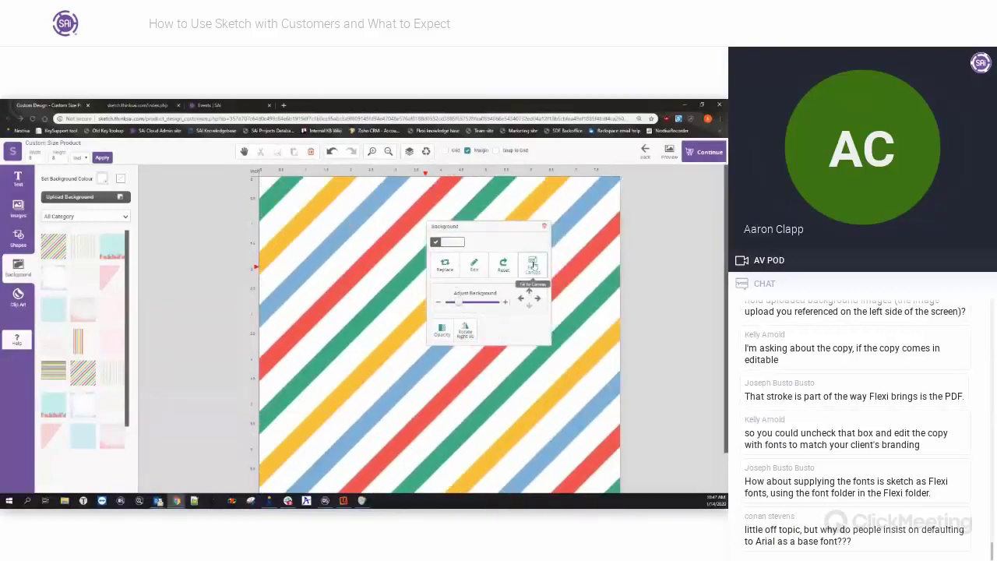
pyautogui.click(536, 268)
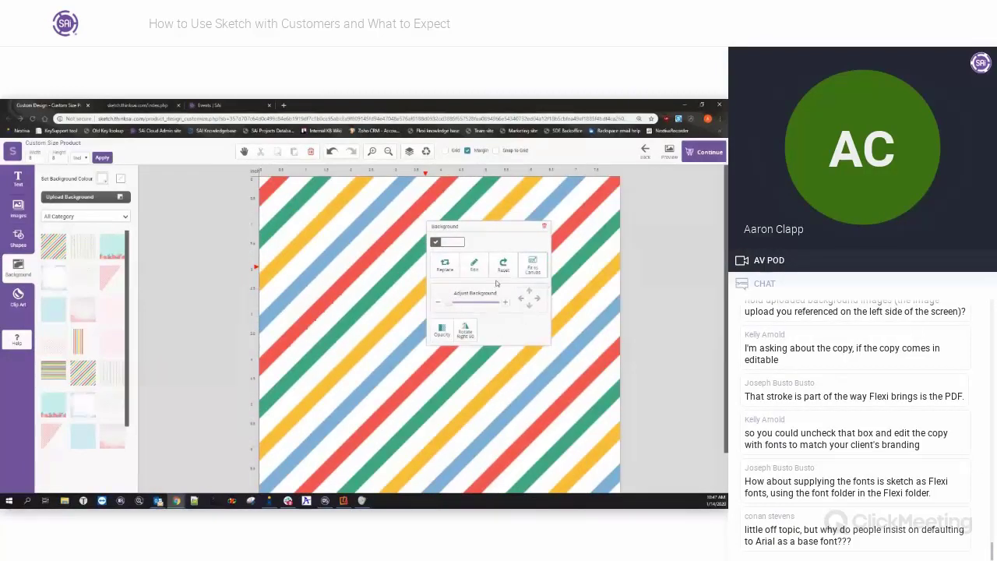
pyautogui.click(474, 266)
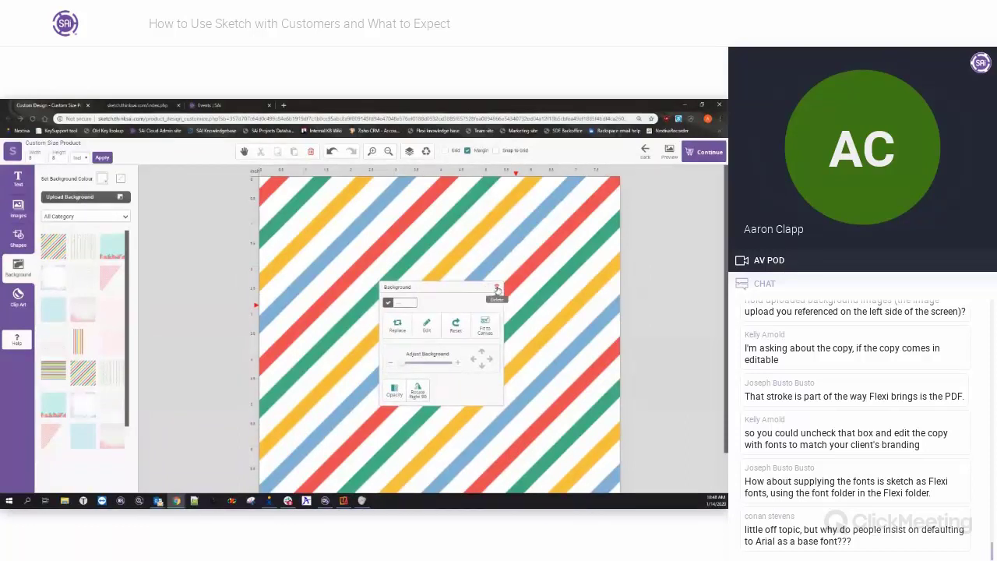
pyautogui.click(497, 287)
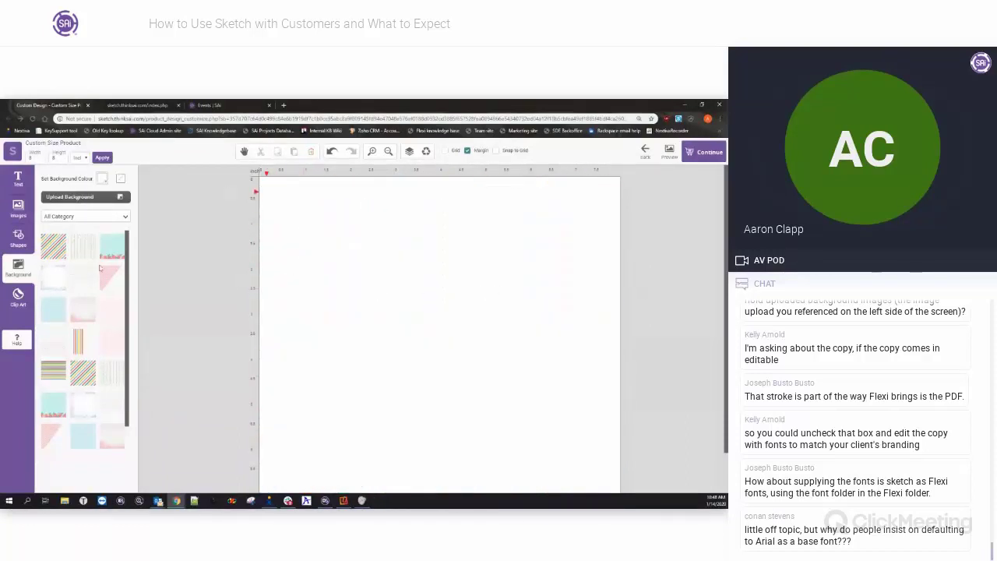
# Set the page background to the space-stars-purple image from the Image Gallery.
pyautogui.scroll(-1, 83, 374)
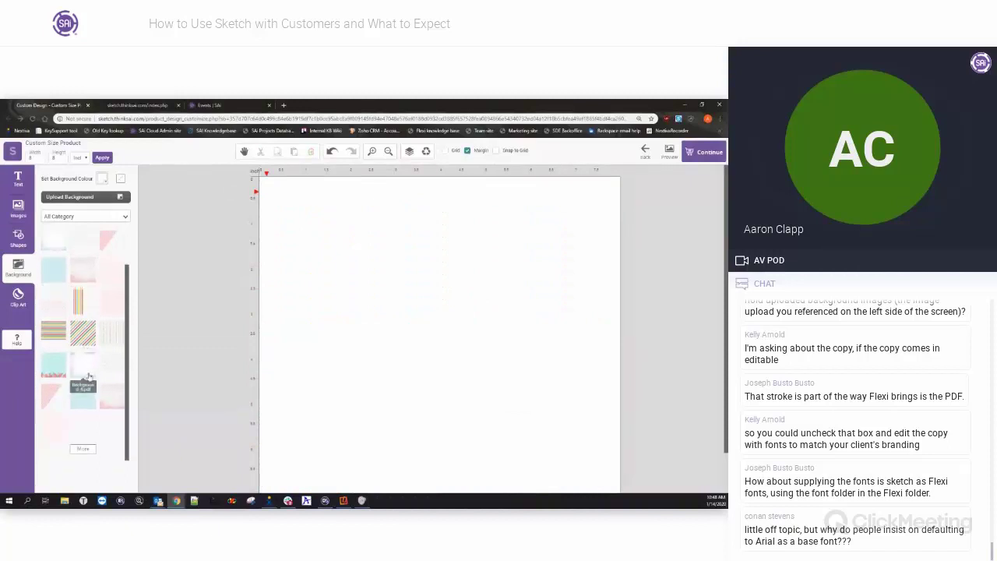
pyautogui.click(82, 449)
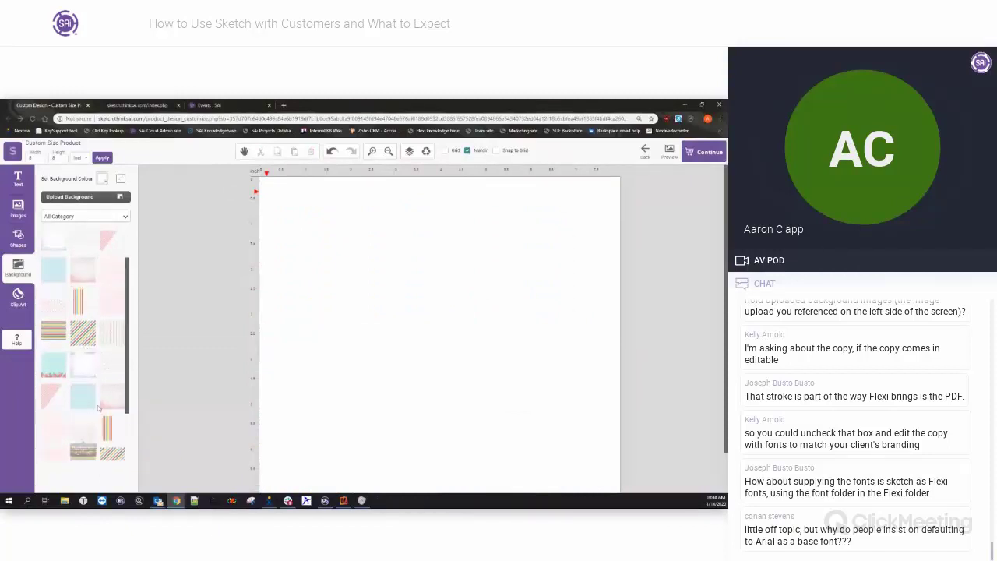
pyautogui.scroll(-2, 97, 385)
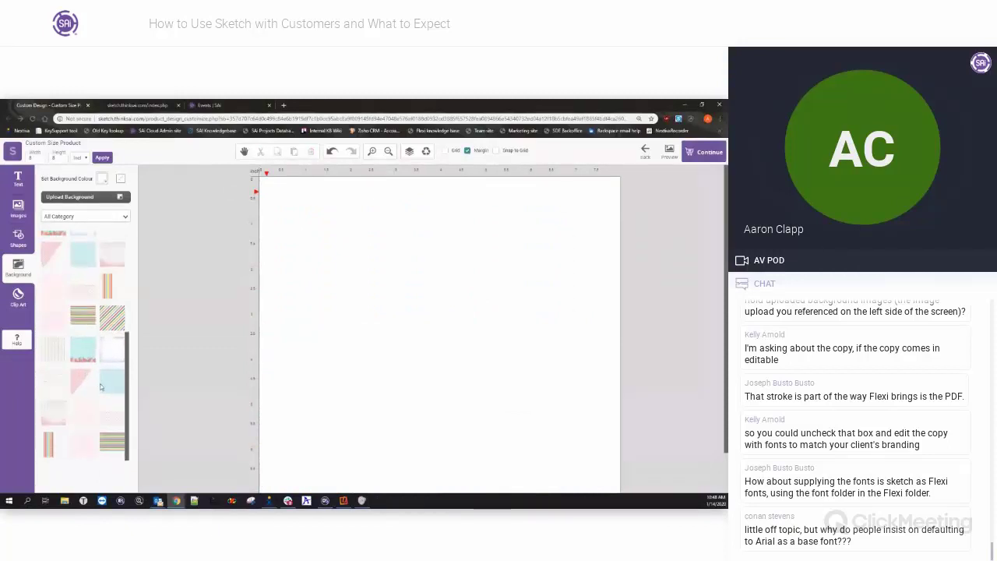
pyautogui.moveTo(127, 395); pyautogui.dragTo(133, 254)
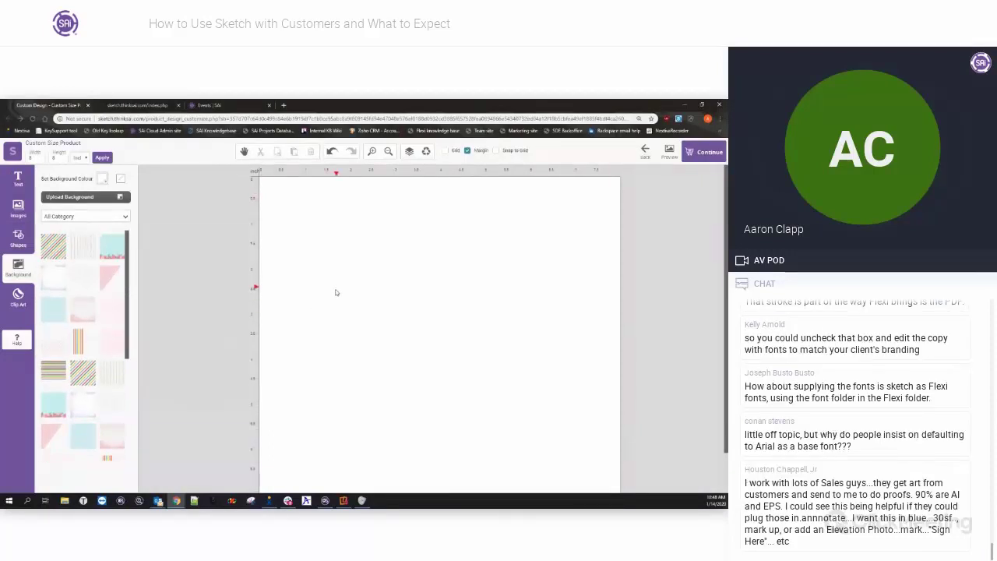
pyautogui.click(85, 199)
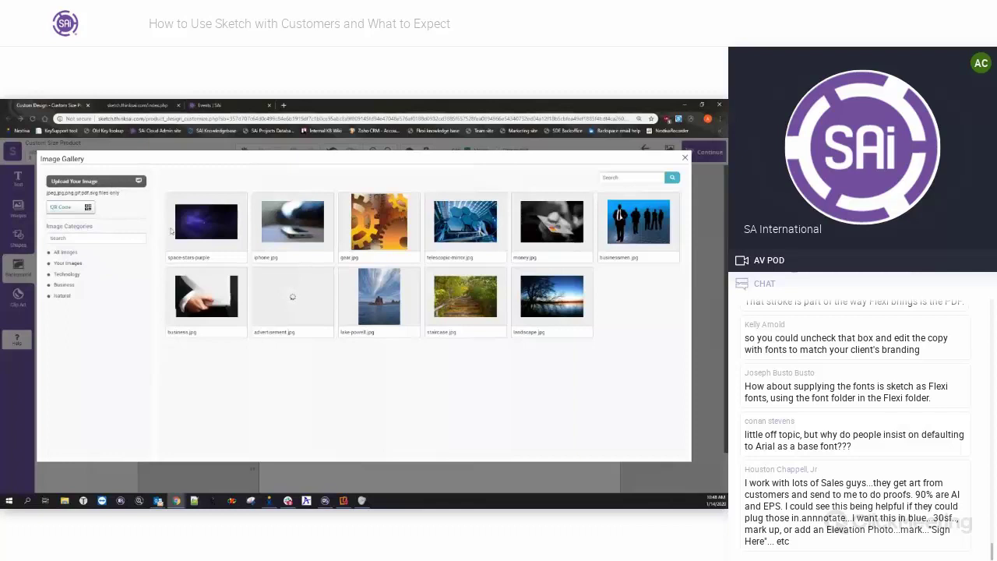
pyautogui.click(214, 230)
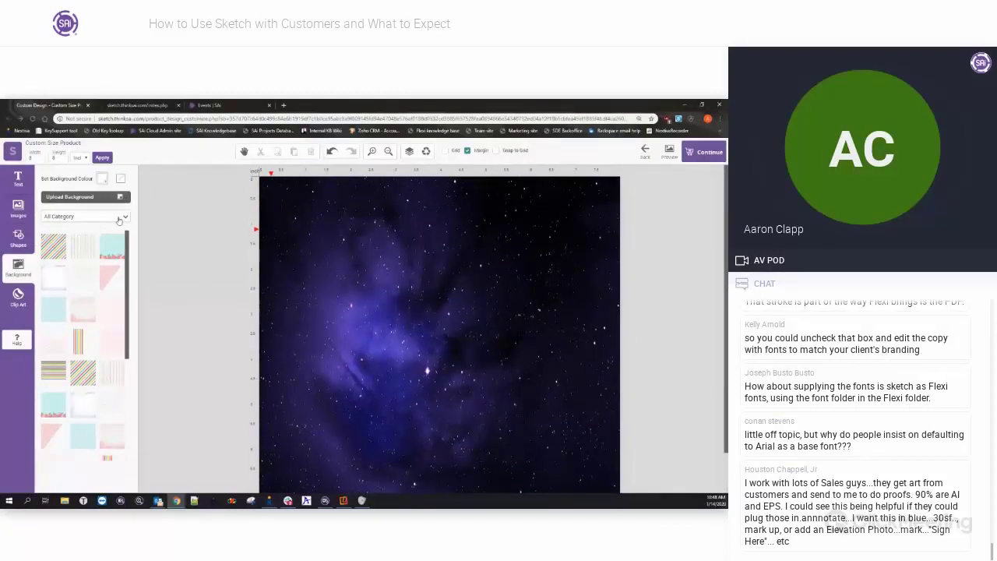
pyautogui.click(124, 217)
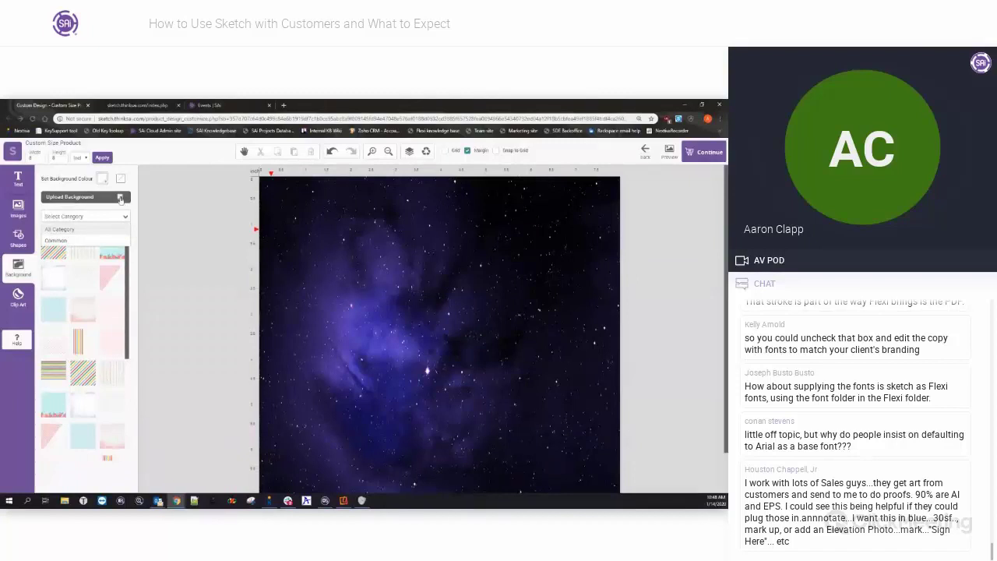
# Browse the Your Images section of the Image Gallery, then close the gallery.
pyautogui.click(120, 200)
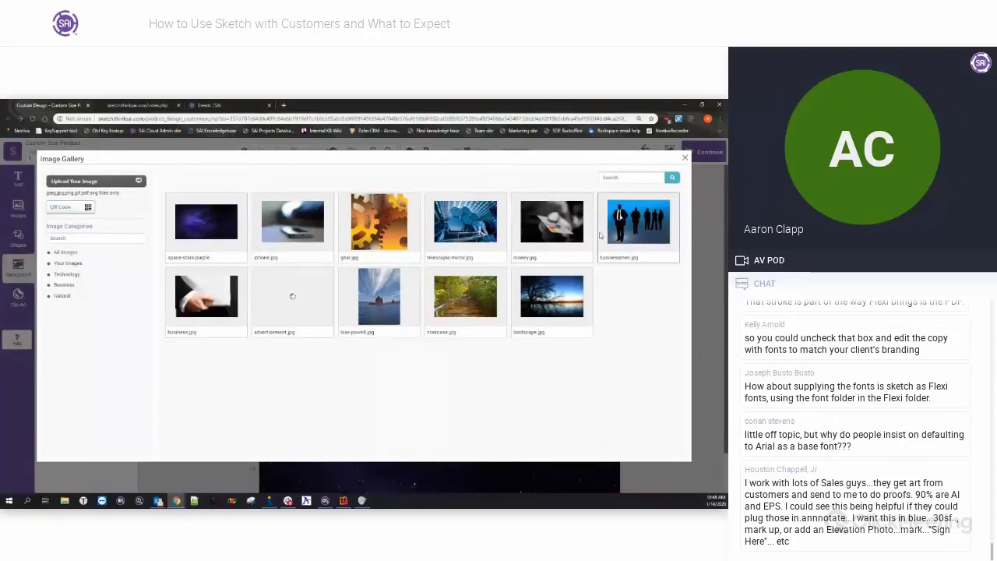
pyautogui.click(65, 274)
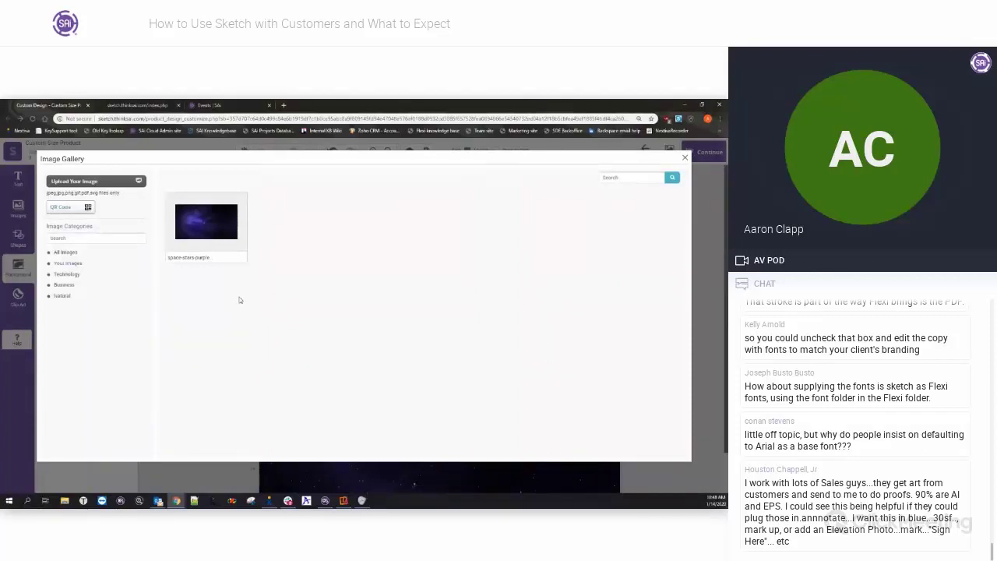
pyautogui.click(685, 160)
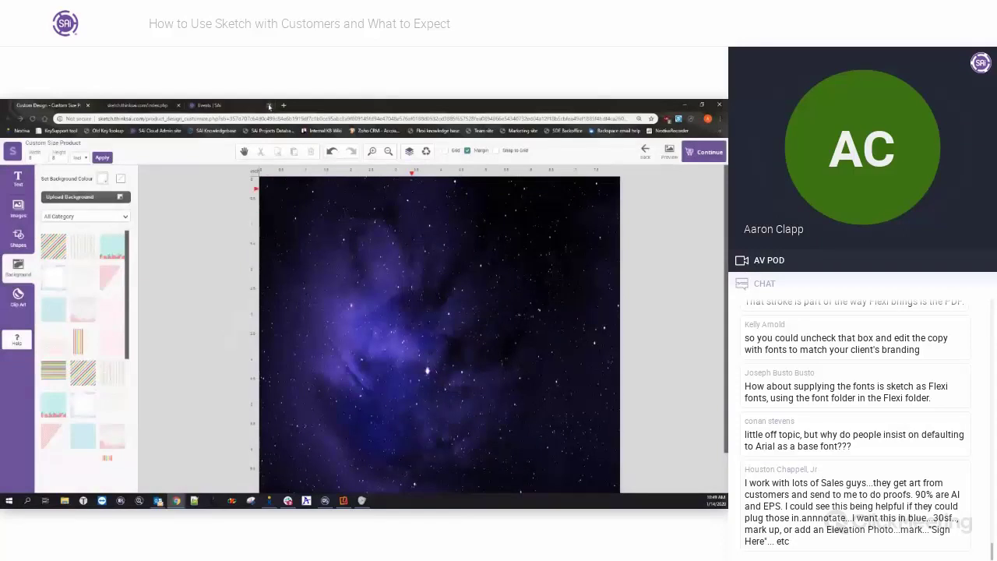
# Close all three browser tabs, confirming Leave on the Sketch page.
pyautogui.click(269, 105)
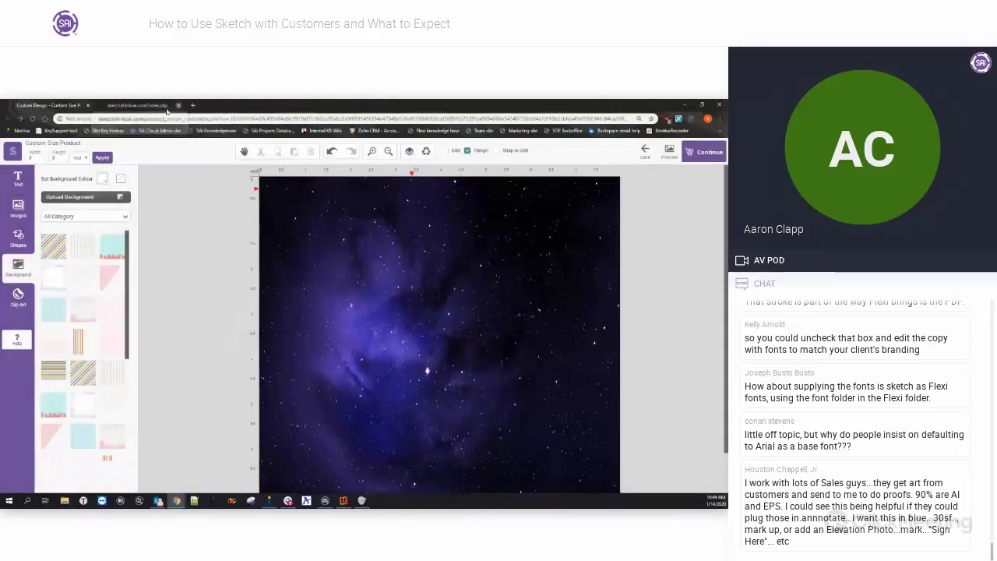
pyautogui.click(179, 105)
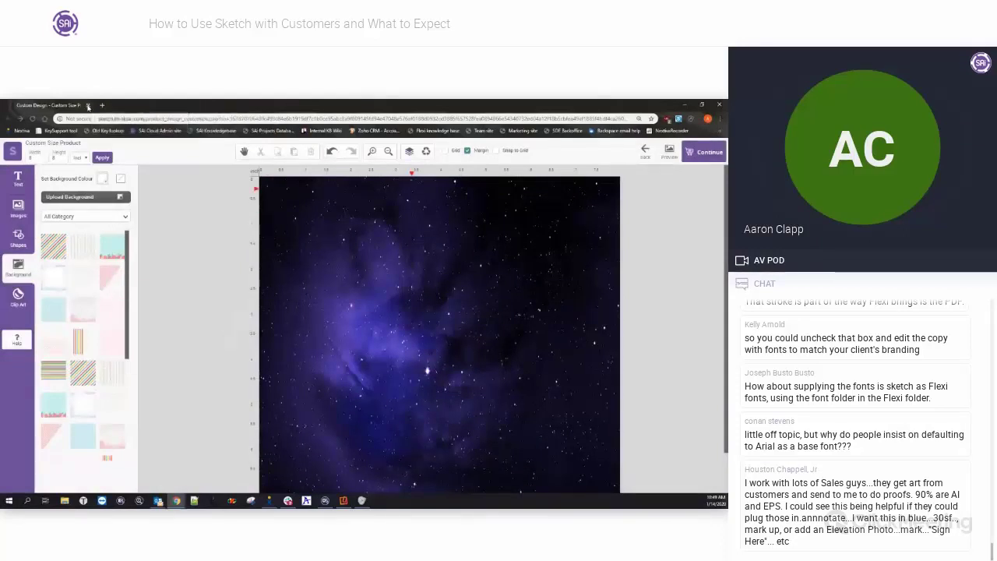
pyautogui.click(88, 106)
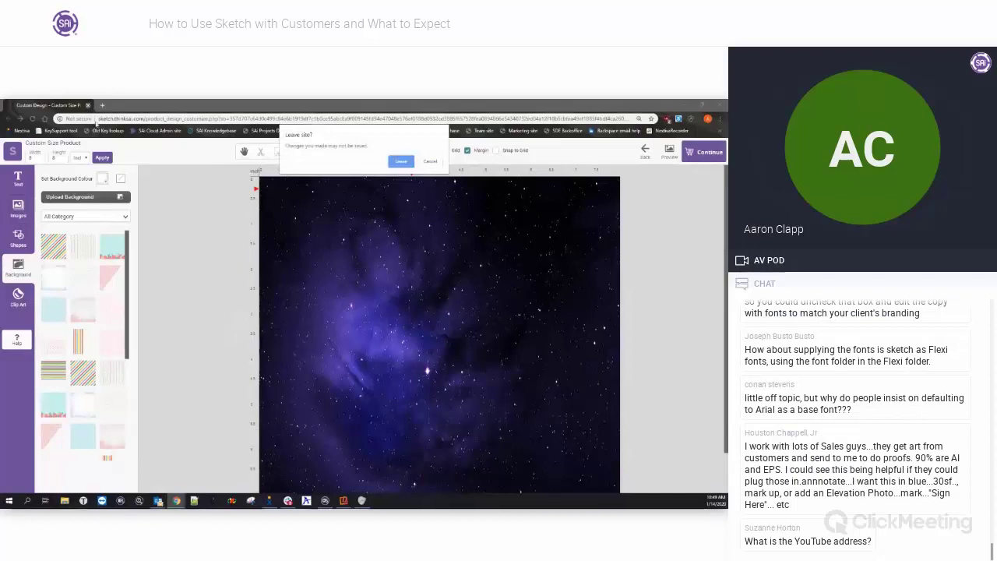
pyautogui.click(410, 167)
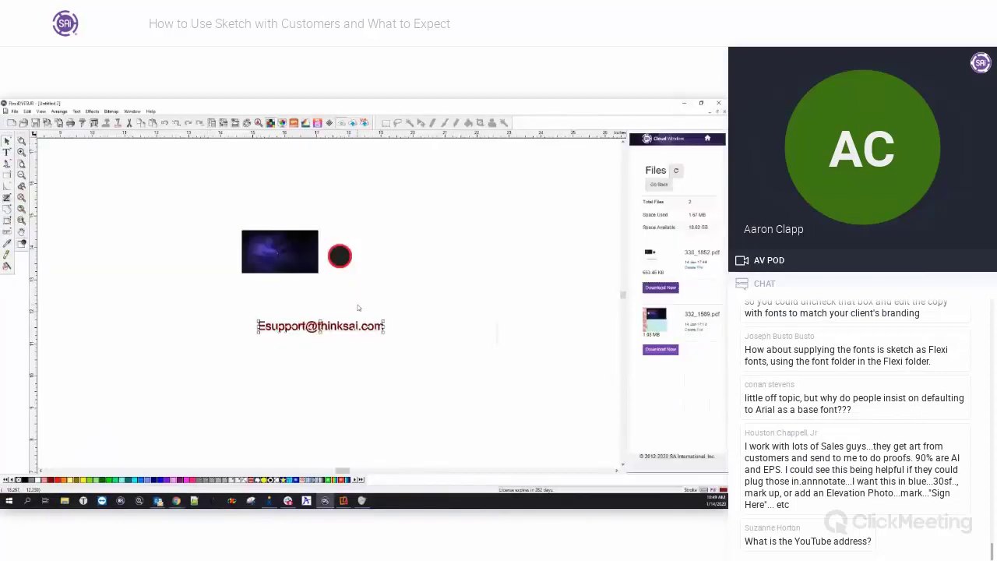
# Bring up the customer's mail message to reopen its Sketch link.
pyautogui.moveTo(159, 500)
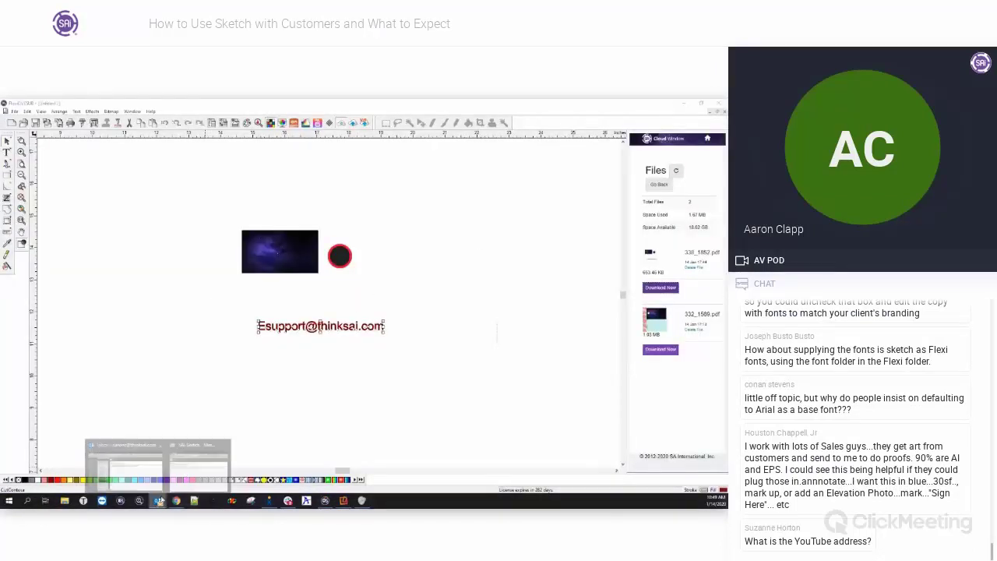
pyautogui.click(198, 466)
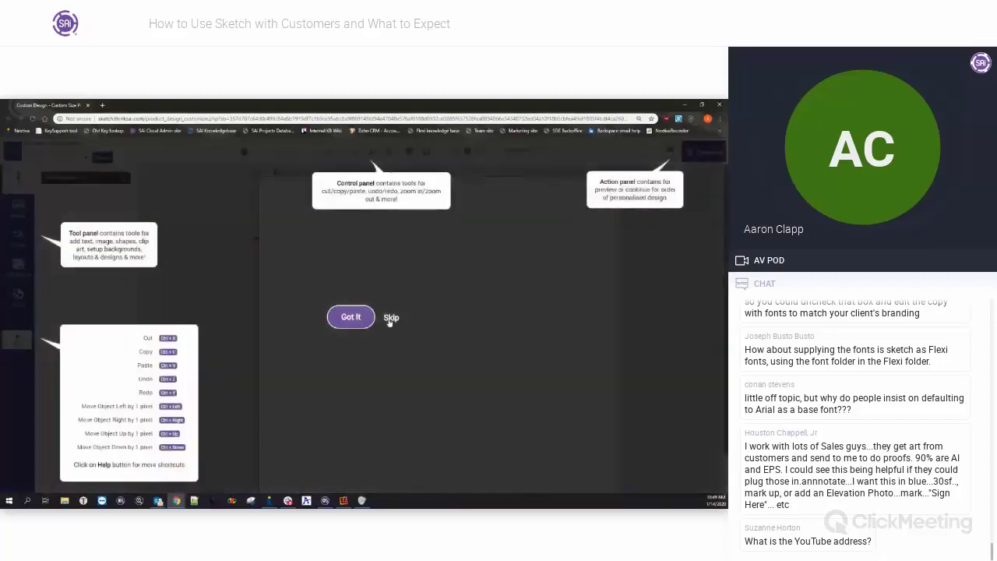
# Skip the SAi Sketch introductory tour so the stock-image gallery is visible over the design.
pyautogui.click(391, 318)
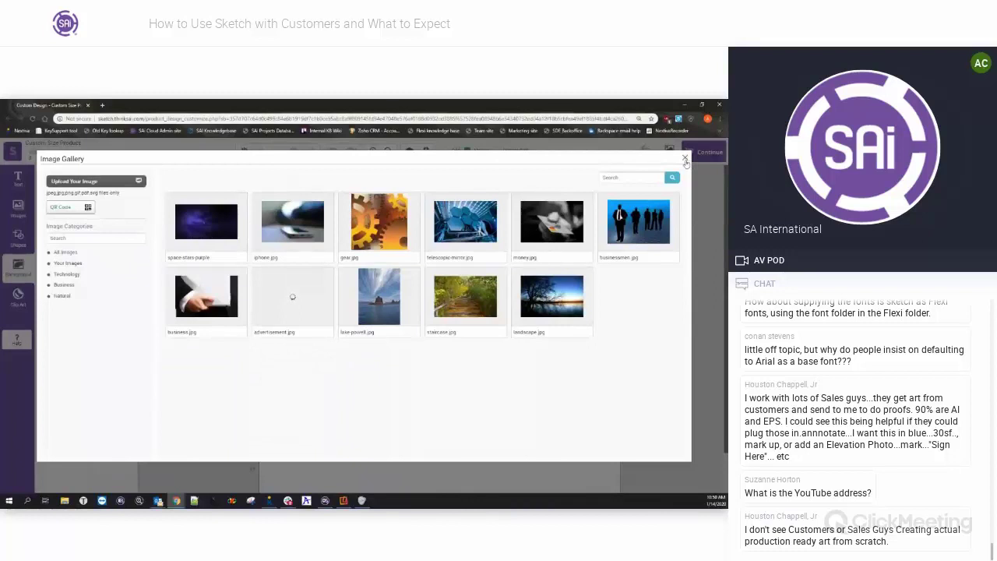
# Close the Sketch Image Gallery, return to FlexiSIGN and dismiss the Outlook message.
pyautogui.click(685, 160)
pyautogui.hotkey('alt', 'Tab')
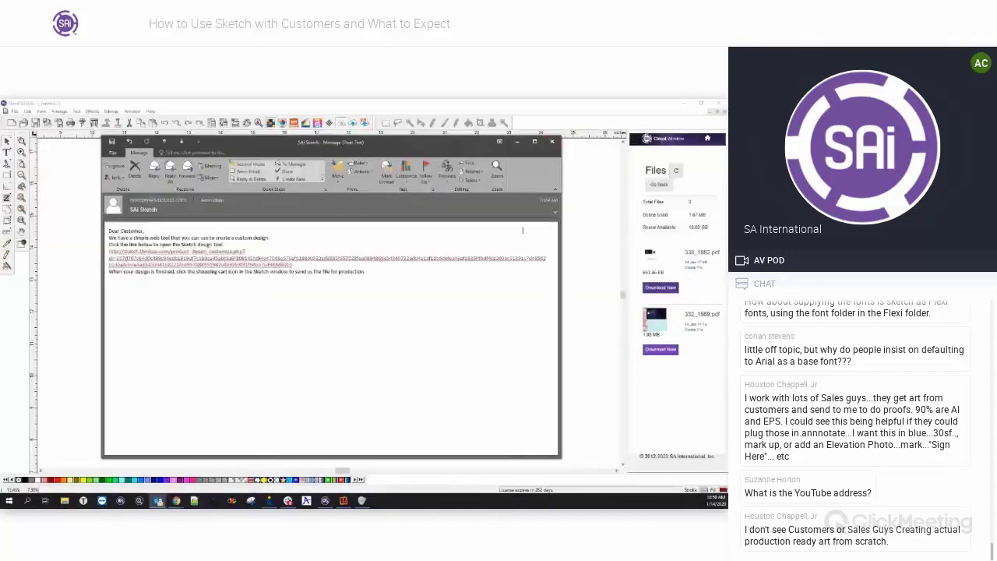
pyautogui.press('Escape')
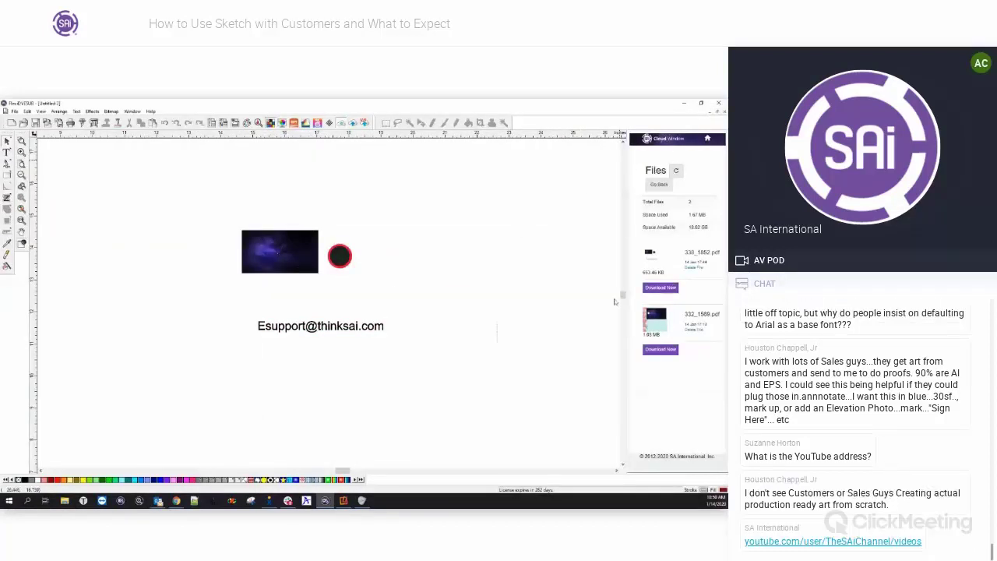